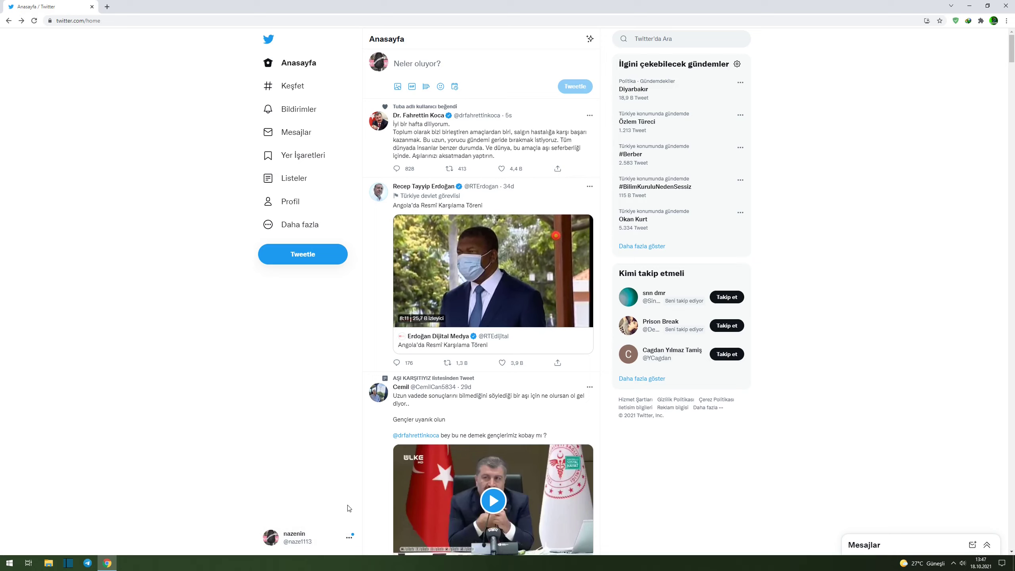
{"action": "left_click", "coordinate": [340, 537]}
{"action": "scroll", "coordinate": [363, 420], "scroll_direction": "down", "scroll_amount": 1}
{"action": "scroll", "coordinate": [363, 420], "scroll_direction": "up", "scroll_amount": 1}
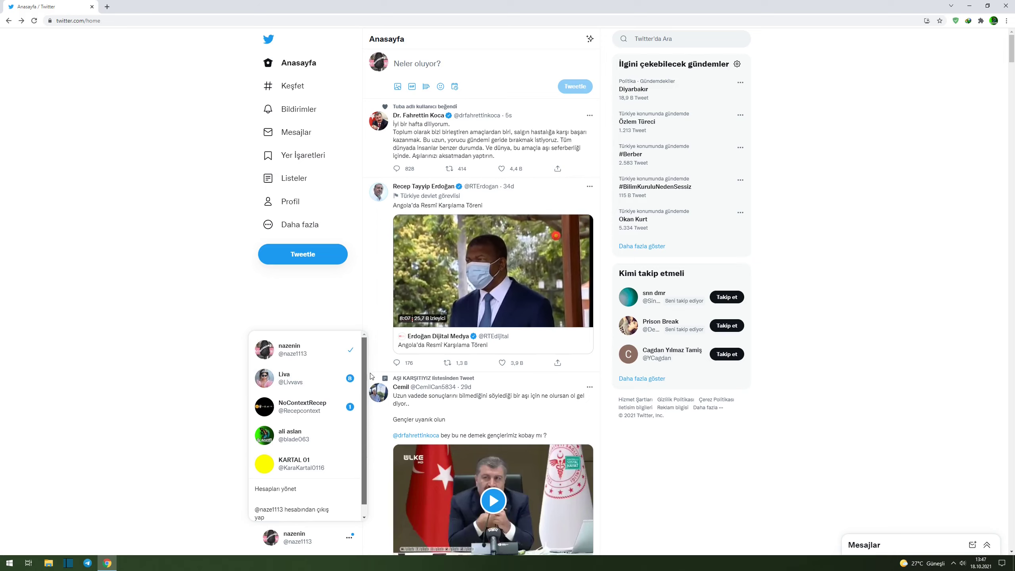
{"action": "left_click", "coordinate": [152, 451]}
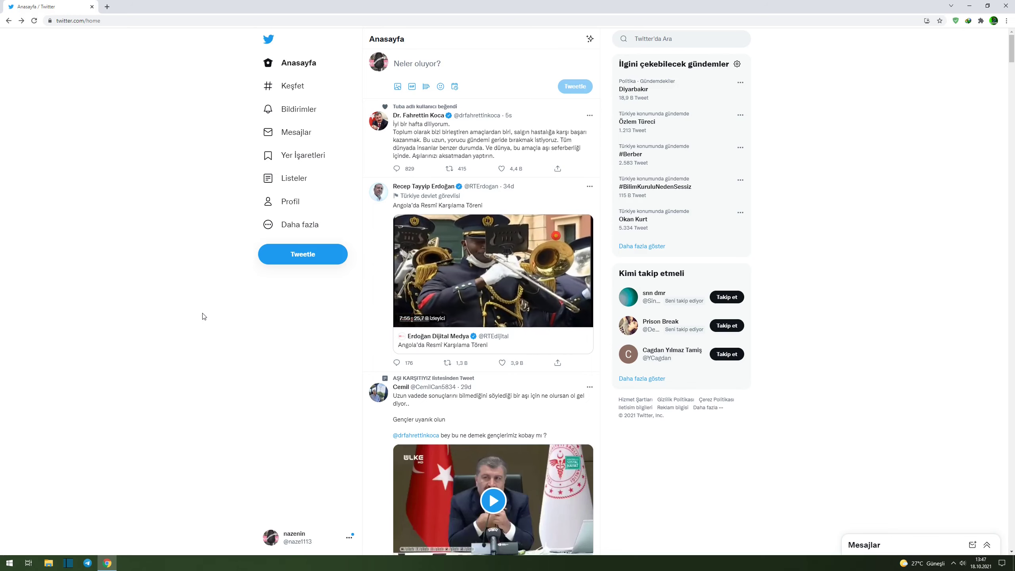
{"action": "scroll", "coordinate": [204, 316], "scroll_direction": "down", "scroll_amount": 5}
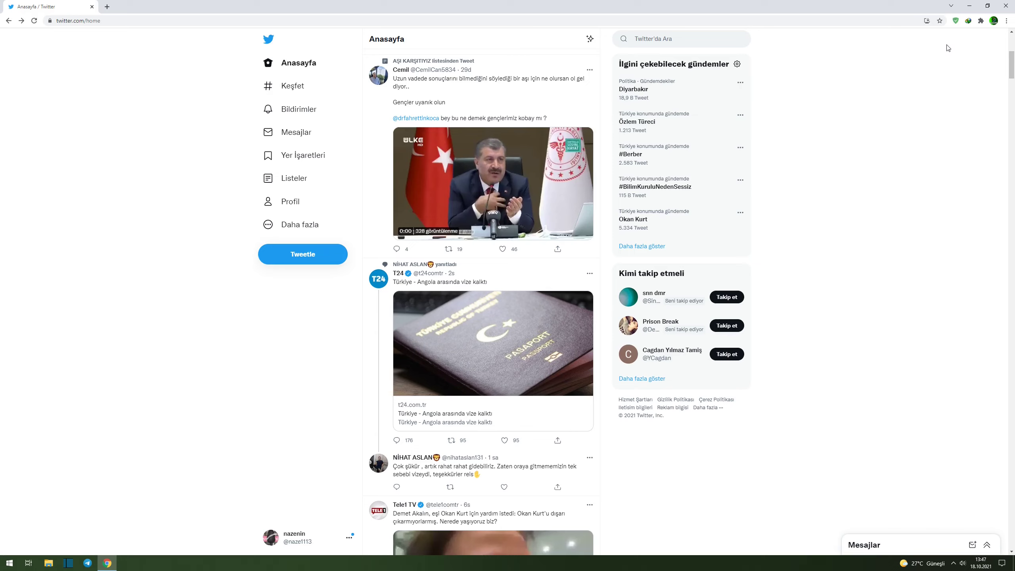
Minimize the browser and run MacroRecorderSetup.exe from the desktop, allowing it through the security warning
{"action": "left_click", "coordinate": [969, 5]}
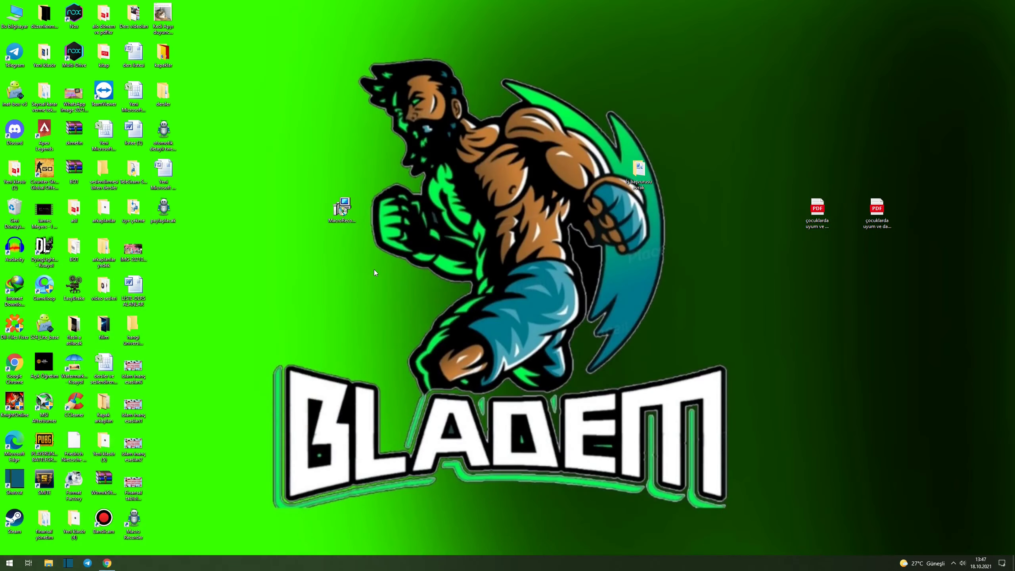
{"action": "left_click", "coordinate": [350, 206]}
{"action": "left_click_drag", "start_coordinate": [353, 206], "coordinate": [352, 252]}
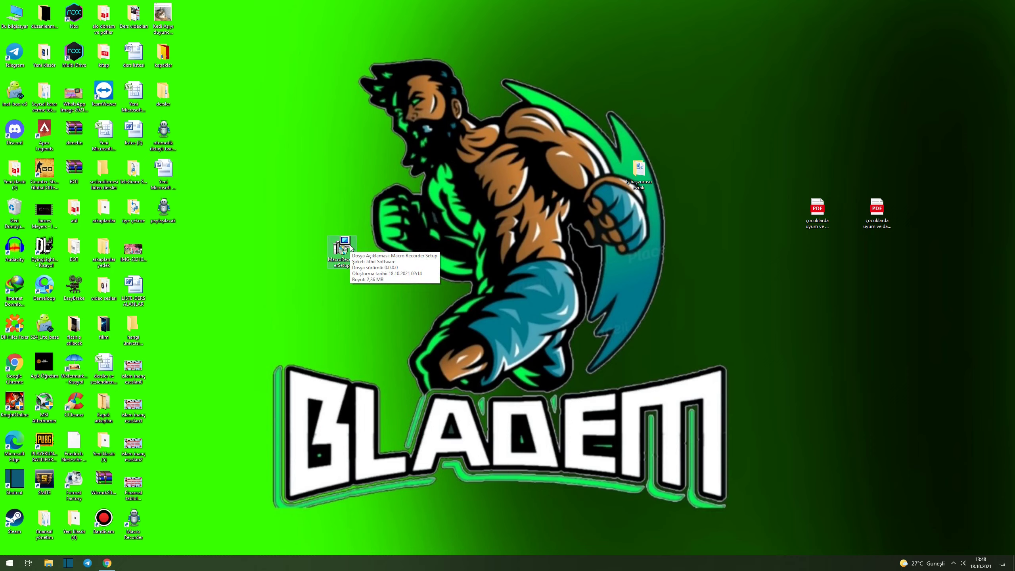
{"action": "double_click", "coordinate": [343, 248]}
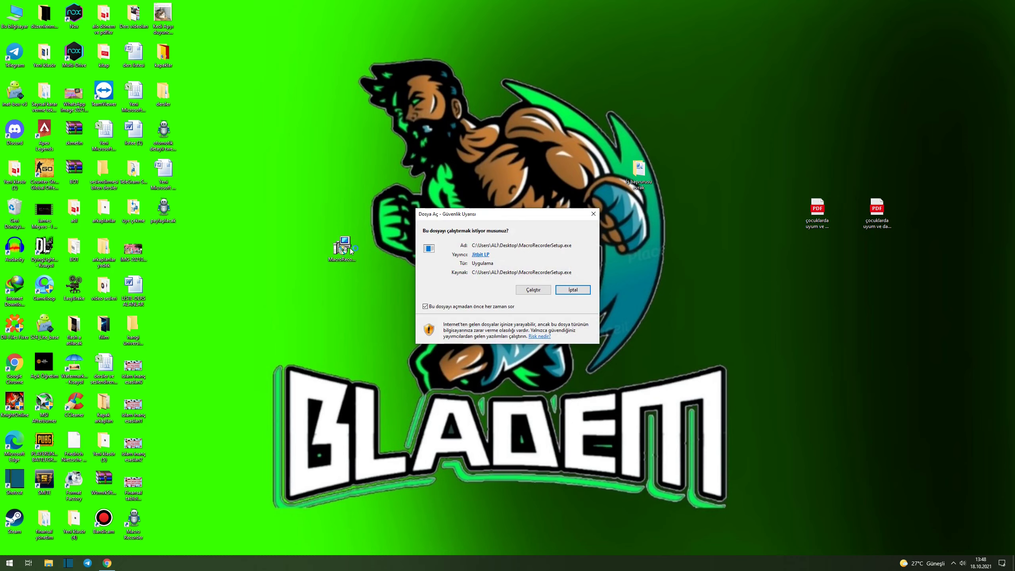
{"action": "left_click", "coordinate": [537, 292]}
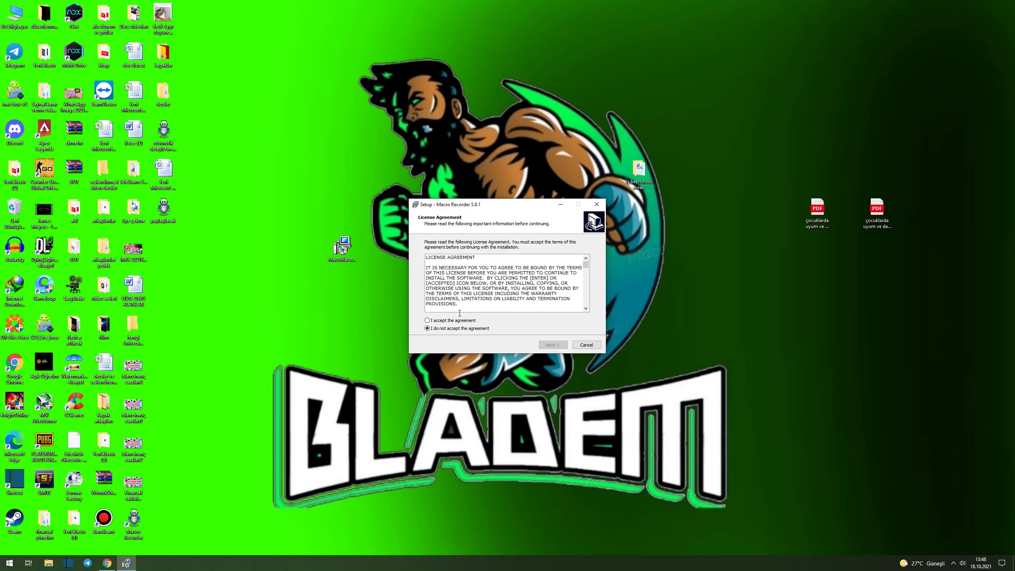
Accept the license agreement and complete the Macro Recorder installation with the program set to launch
{"action": "left_click", "coordinate": [456, 320]}
{"action": "left_click", "coordinate": [559, 344]}
{"action": "left_click", "coordinate": [558, 345]}
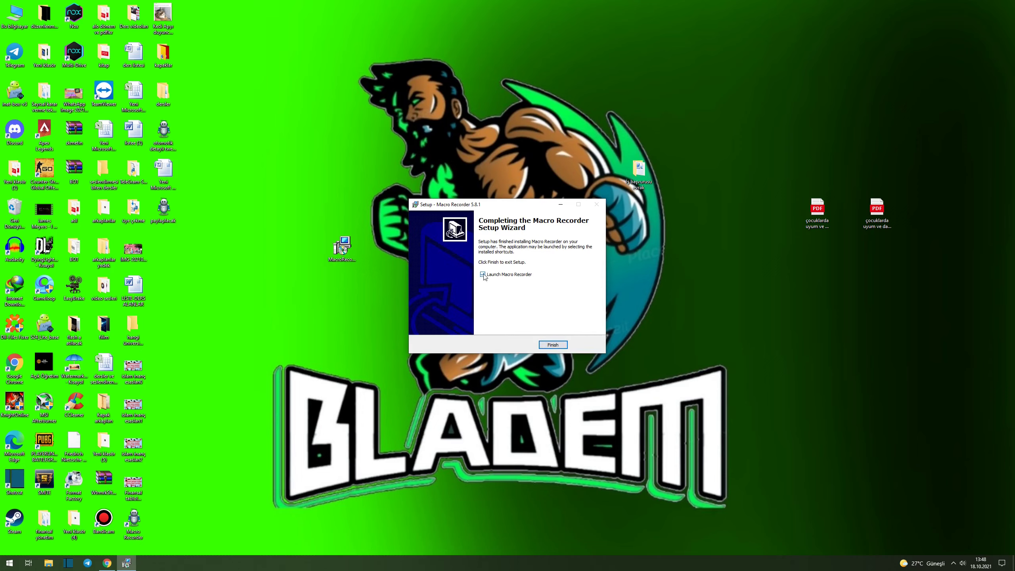
{"action": "left_click", "coordinate": [557, 344]}
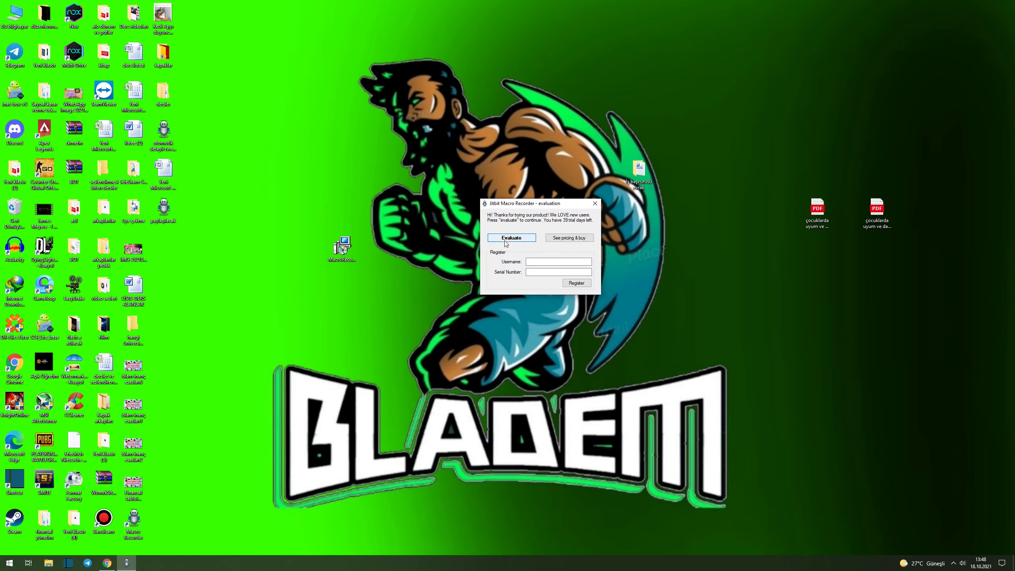
Continue Macro Recorder in evaluation mode and dismiss the welcome dialog without opening a recent macro
{"action": "left_click", "coordinate": [505, 241]}
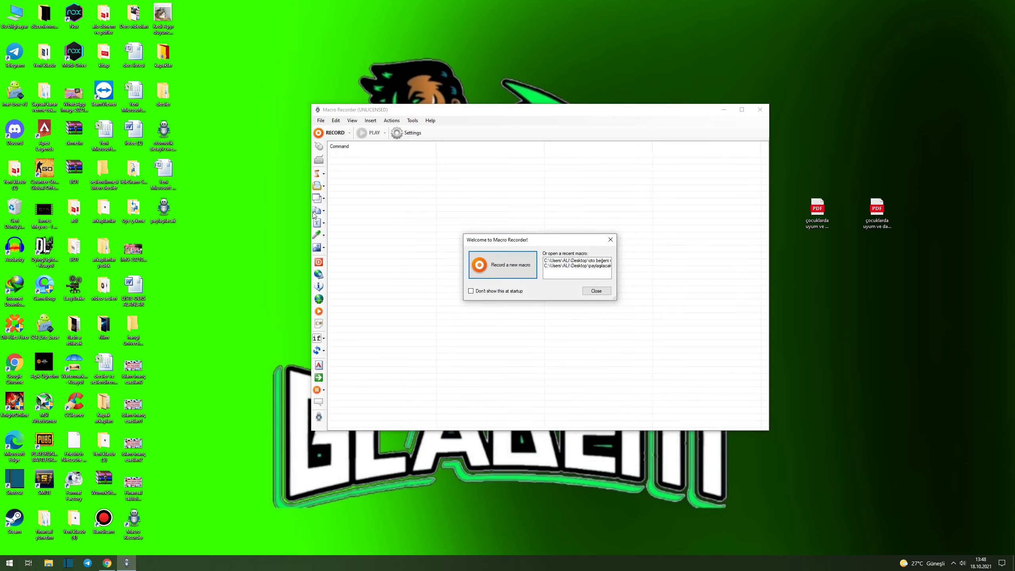
{"action": "left_click", "coordinate": [163, 208]}
{"action": "left_click", "coordinate": [163, 132]}
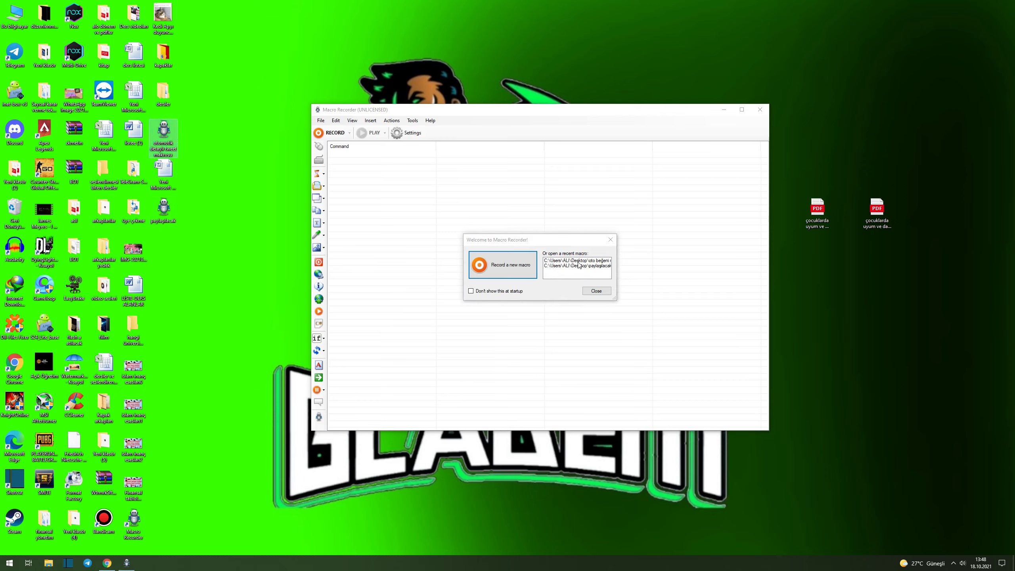
{"action": "left_click", "coordinate": [611, 241]}
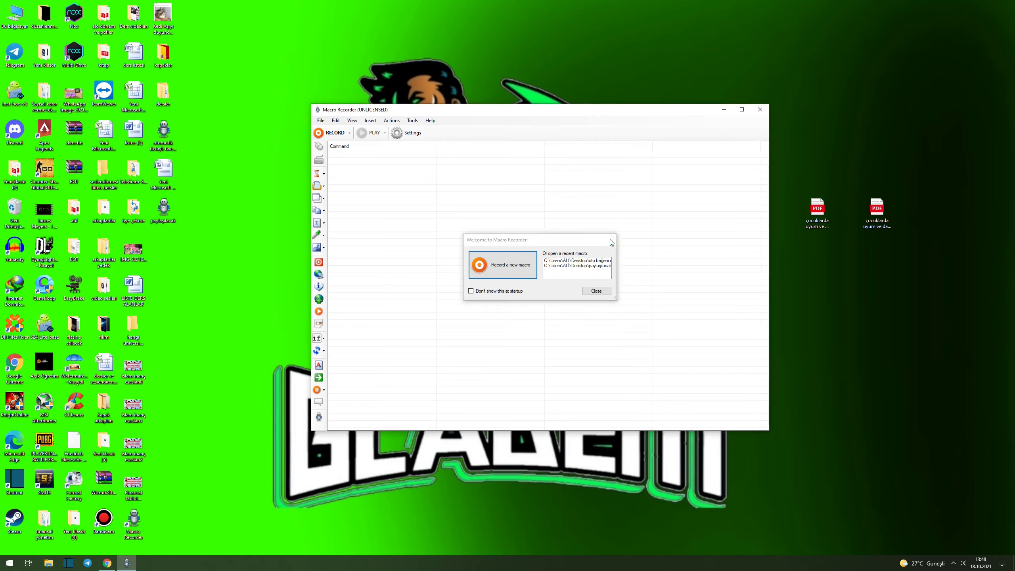
Reposition the Macro Recorder window and insert a Delay command of 3 seconds as the macro's first command
{"action": "left_click_drag", "start_coordinate": [475, 112], "coordinate": [533, 124]}
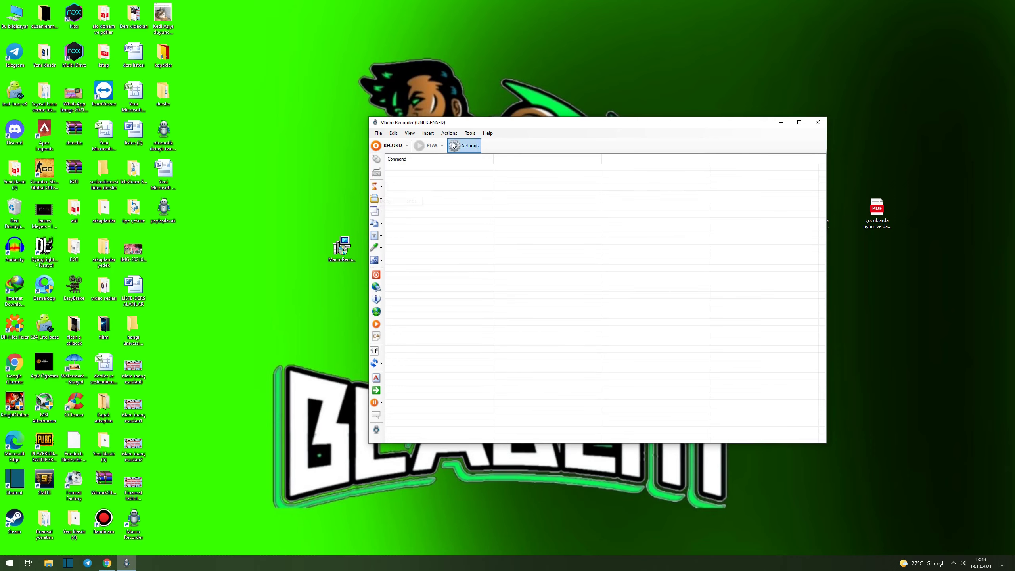
{"action": "left_click_drag", "start_coordinate": [463, 125], "coordinate": [443, 125]}
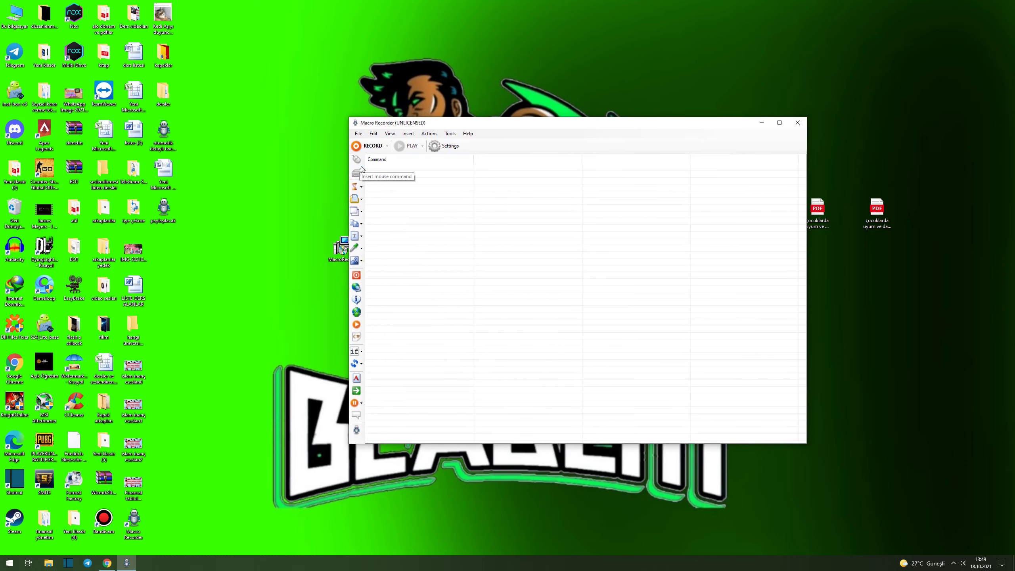
{"action": "left_click", "coordinate": [355, 187]}
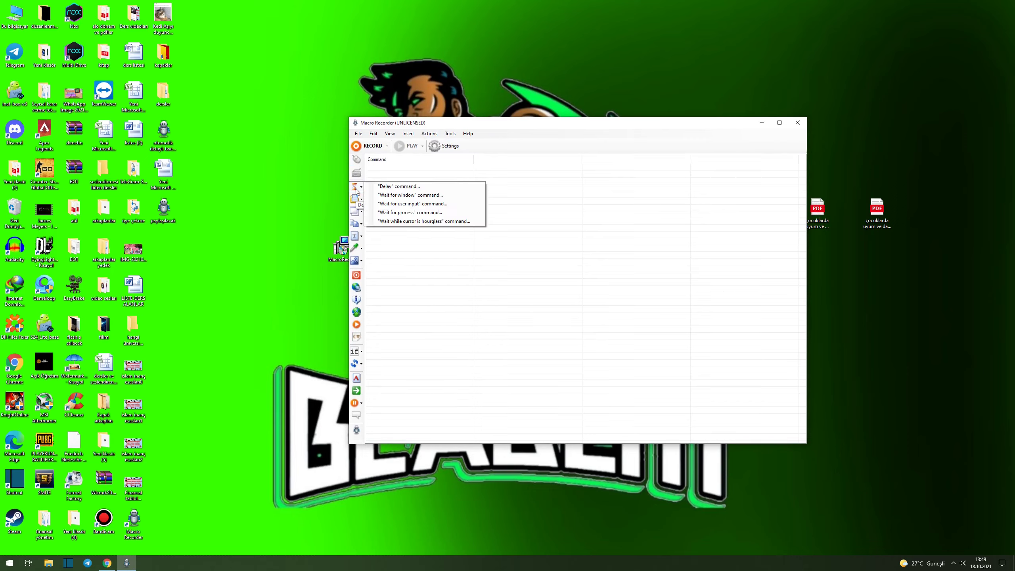
{"action": "left_click", "coordinate": [399, 186]}
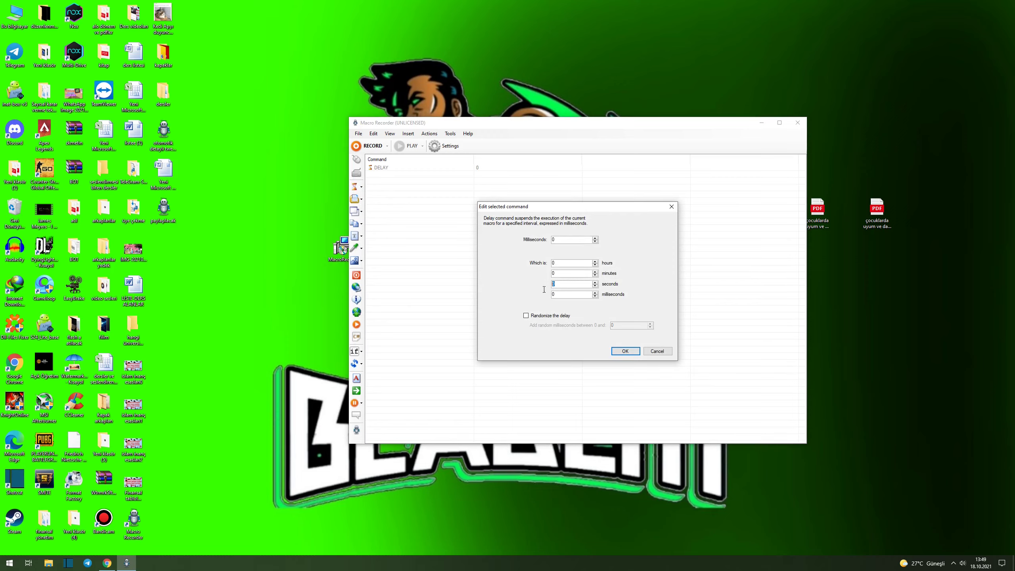
{"action": "type", "text": "3"}
{"action": "left_click", "coordinate": [634, 354]}
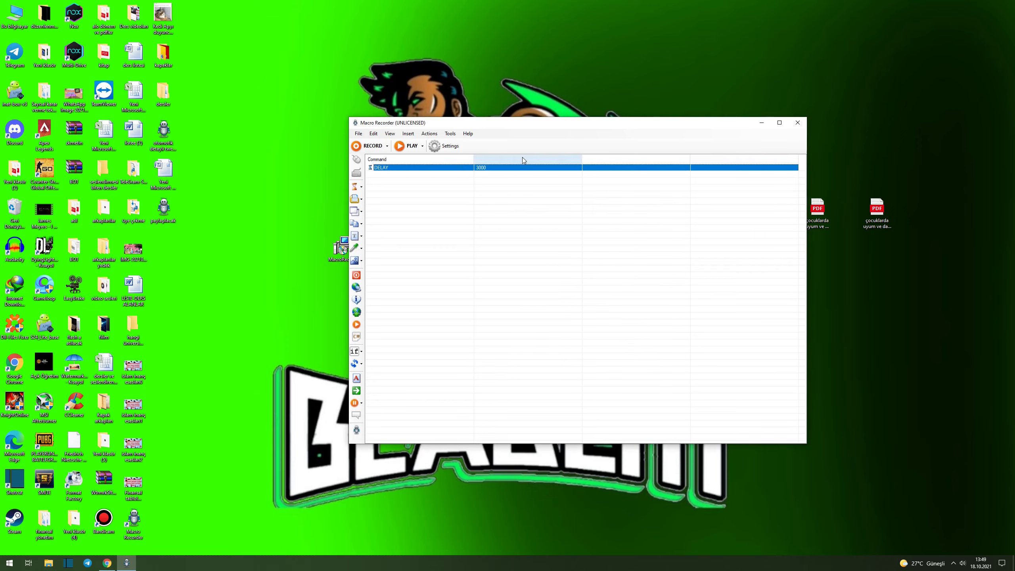
Add a keyboard command after the 3-second delay with event type KeyDown and key J
{"action": "left_click", "coordinate": [356, 173]}
{"action": "left_click_drag", "start_coordinate": [576, 210], "coordinate": [536, 202]}
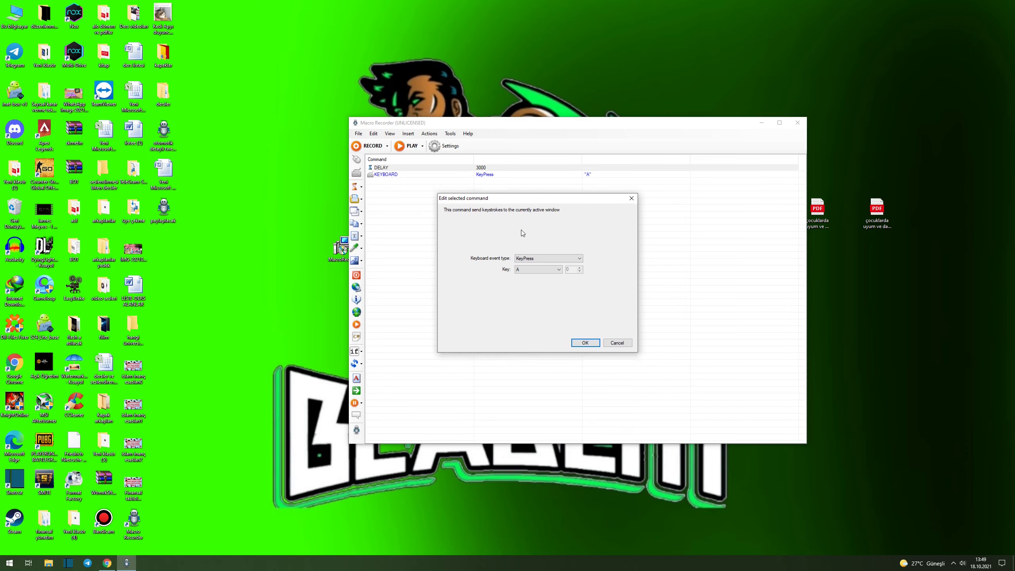
{"action": "left_click", "coordinate": [554, 259]}
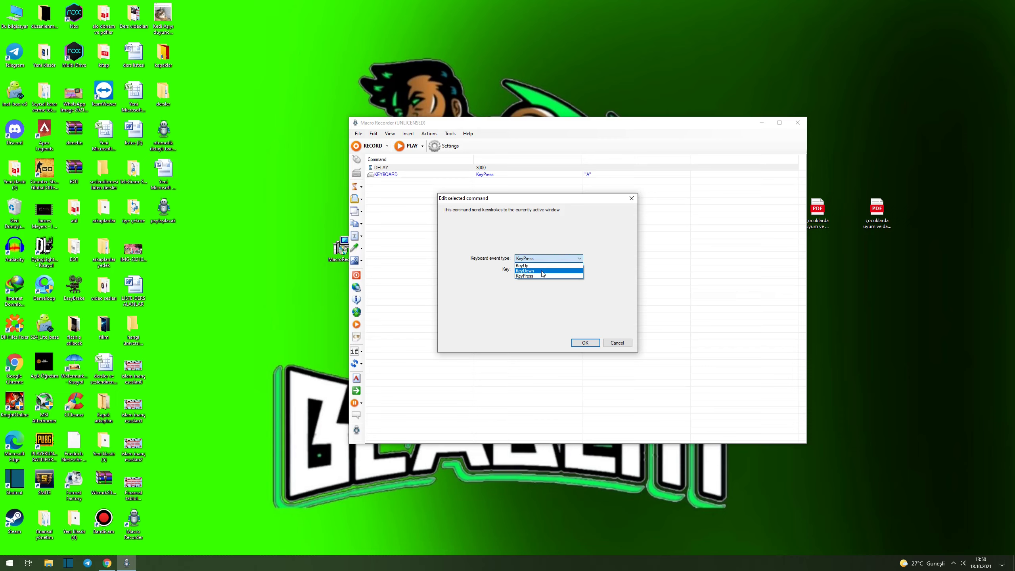
{"action": "left_click", "coordinate": [542, 270]}
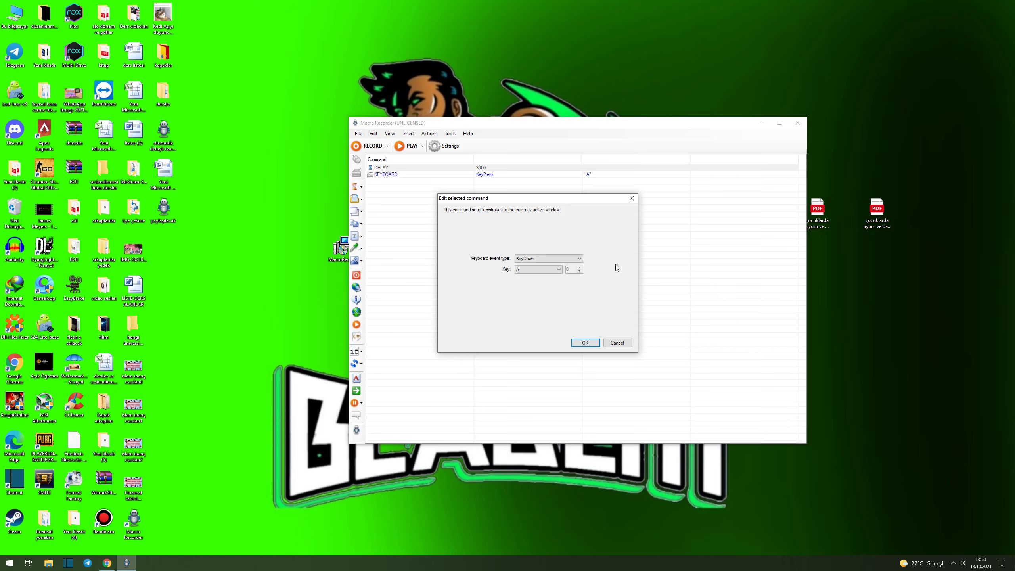
{"action": "left_click", "coordinate": [578, 260]}
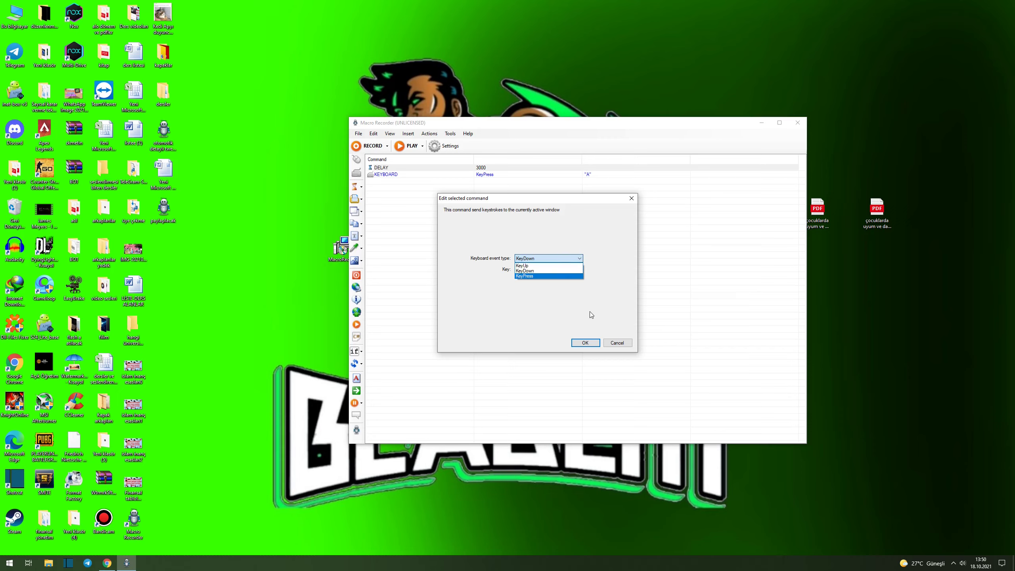
{"action": "left_click", "coordinate": [561, 271]}
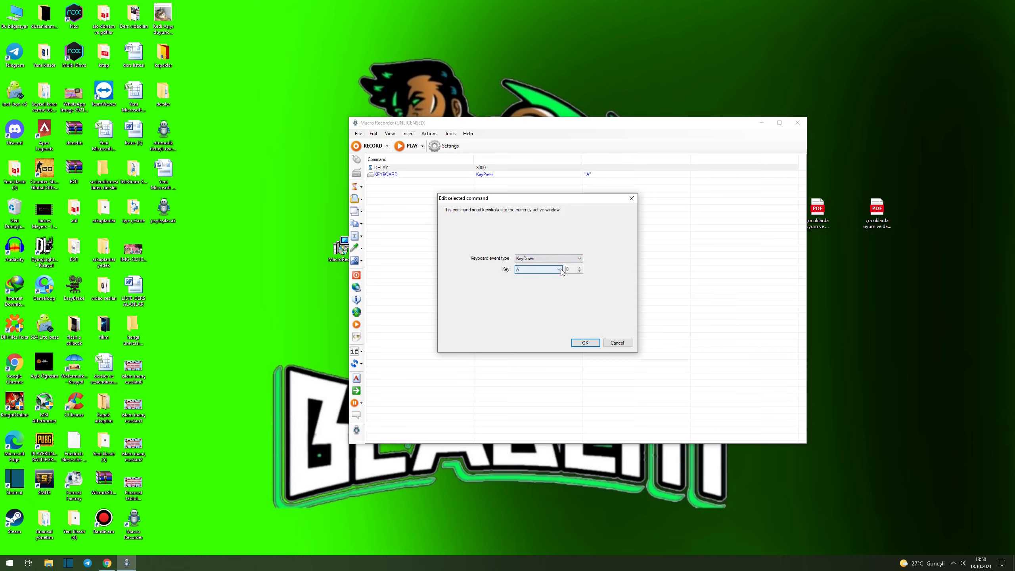
{"action": "left_click_drag", "start_coordinate": [586, 199], "coordinate": [507, 172]}
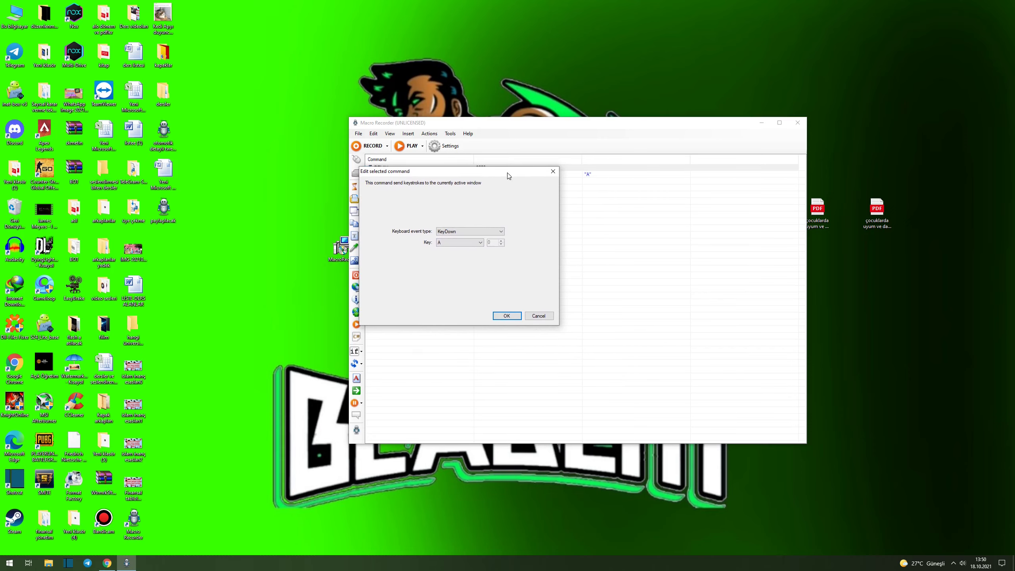
{"action": "left_click", "coordinate": [482, 243]}
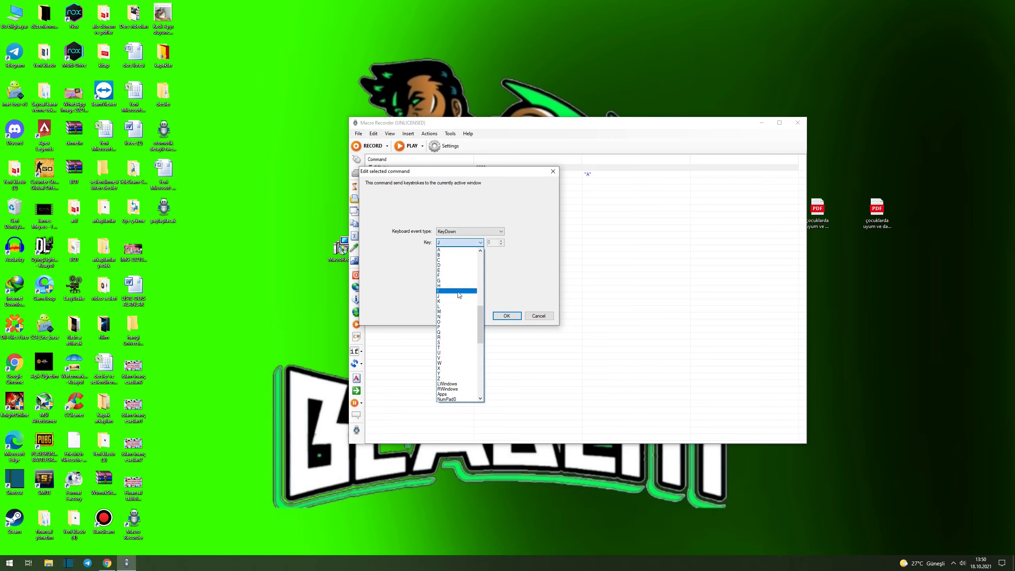
{"action": "left_click", "coordinate": [454, 298]}
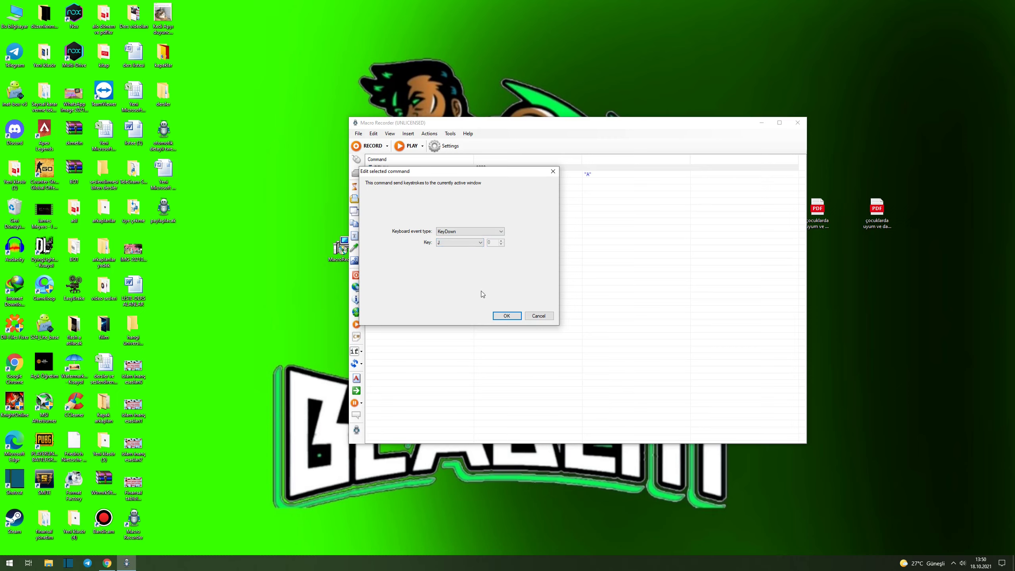
{"action": "left_click", "coordinate": [507, 316]}
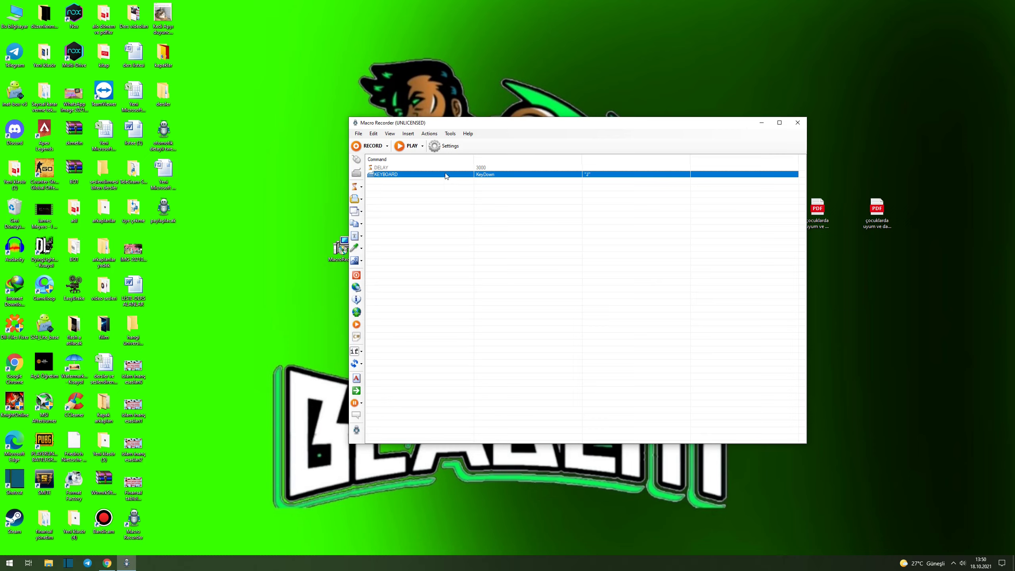
Insert a Delay command of 200 milliseconds after the J KeyDown command
{"action": "left_click", "coordinate": [356, 187]}
{"action": "left_click", "coordinate": [416, 188]}
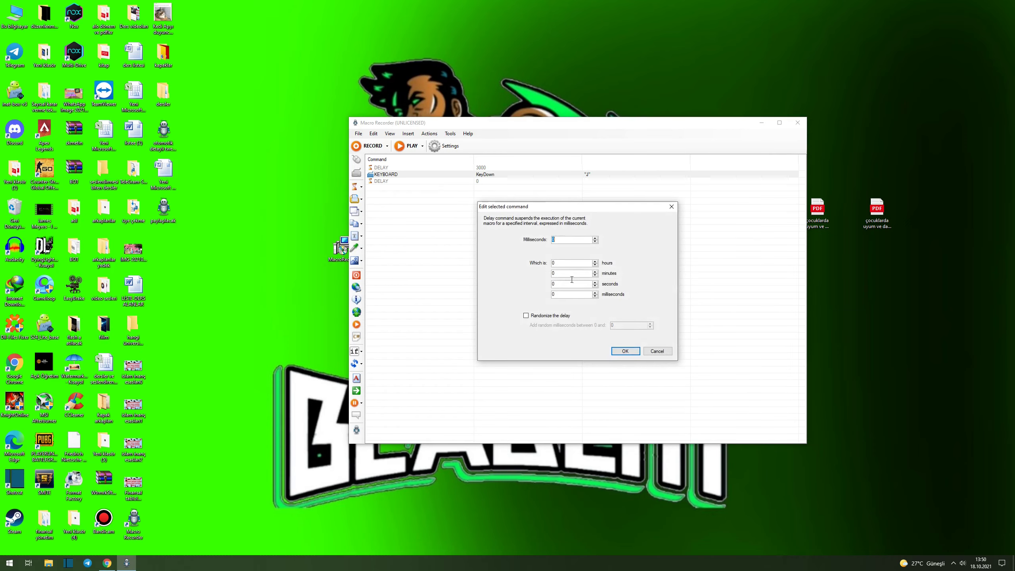
{"action": "type", "text": "200"}
{"action": "key", "text": "Return"}
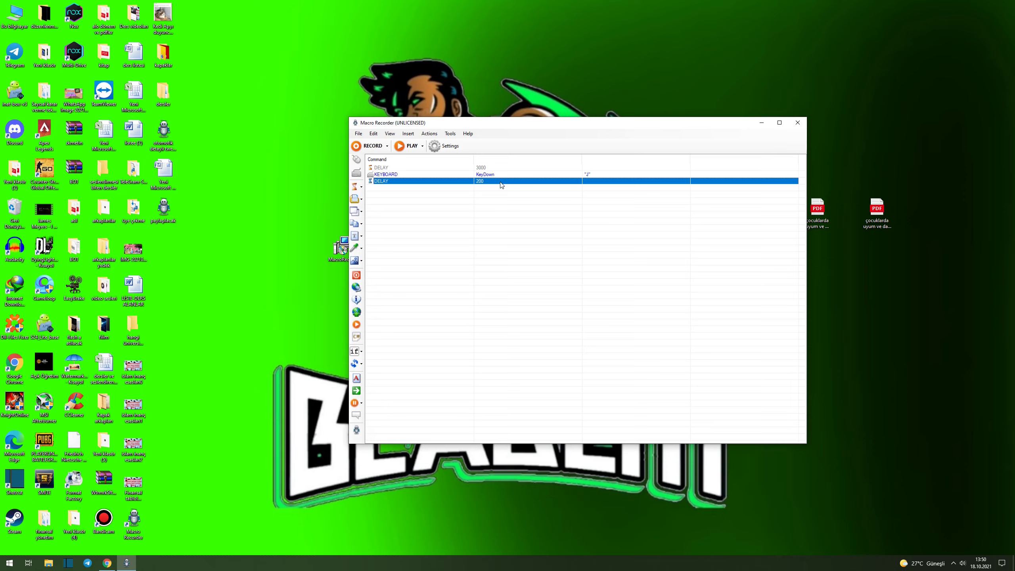
Add a keyboard command after the 200 ms delay with event type KeyUp and key J
{"action": "left_click", "coordinate": [356, 173]}
{"action": "left_click", "coordinate": [589, 270]}
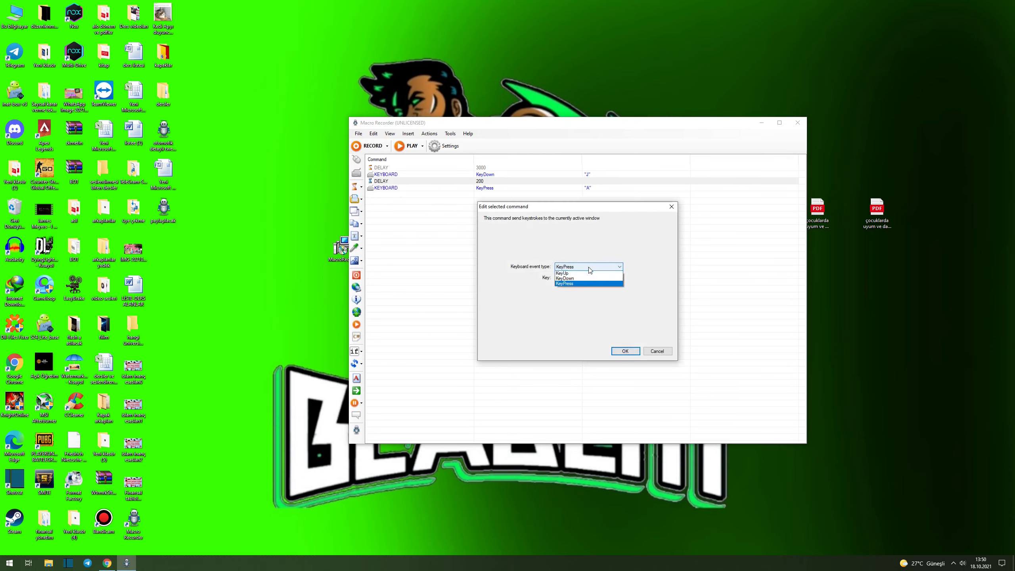
{"action": "left_click", "coordinate": [587, 277]}
{"action": "left_click", "coordinate": [587, 278]}
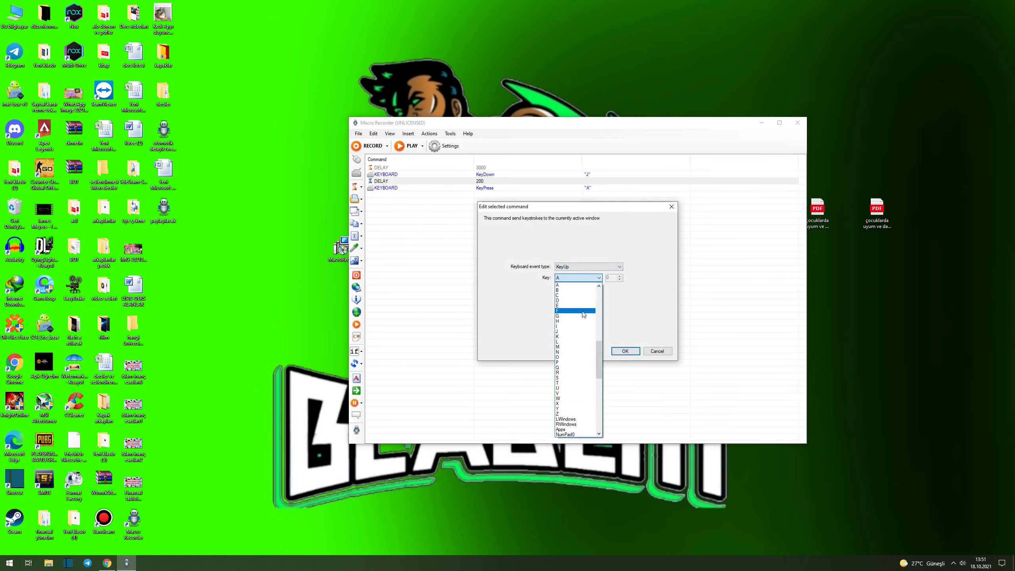
{"action": "left_click", "coordinate": [580, 332]}
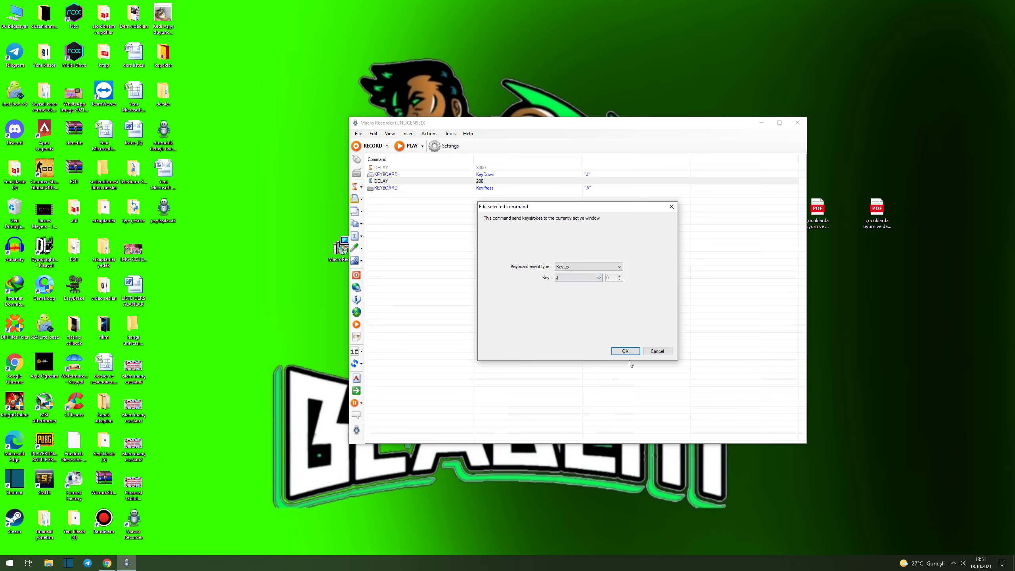
{"action": "left_click", "coordinate": [626, 351]}
Insert a Delay command of 1 second after the J KeyUp command
{"action": "left_click", "coordinate": [544, 175]}
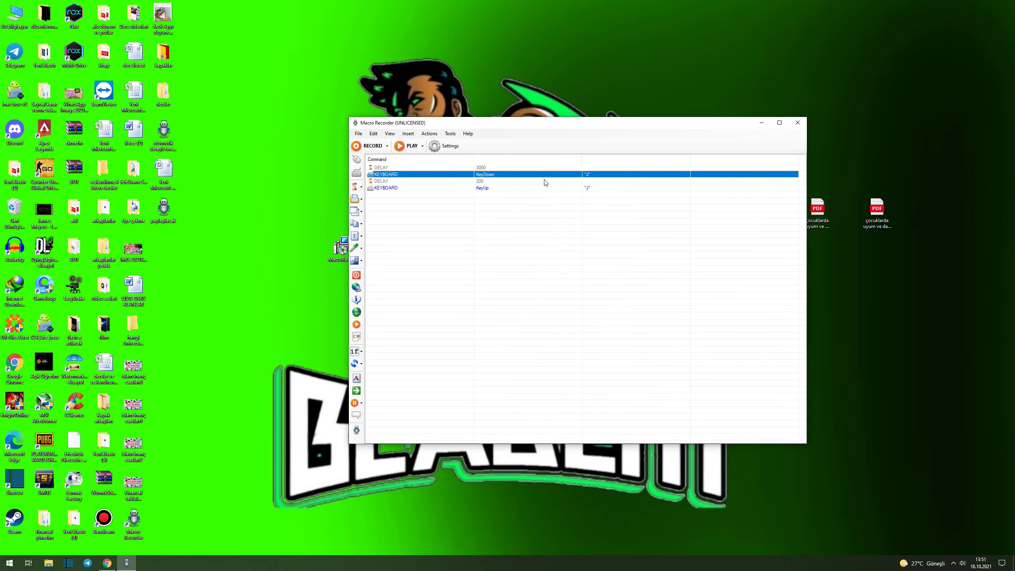
{"action": "left_click", "coordinate": [544, 182]}
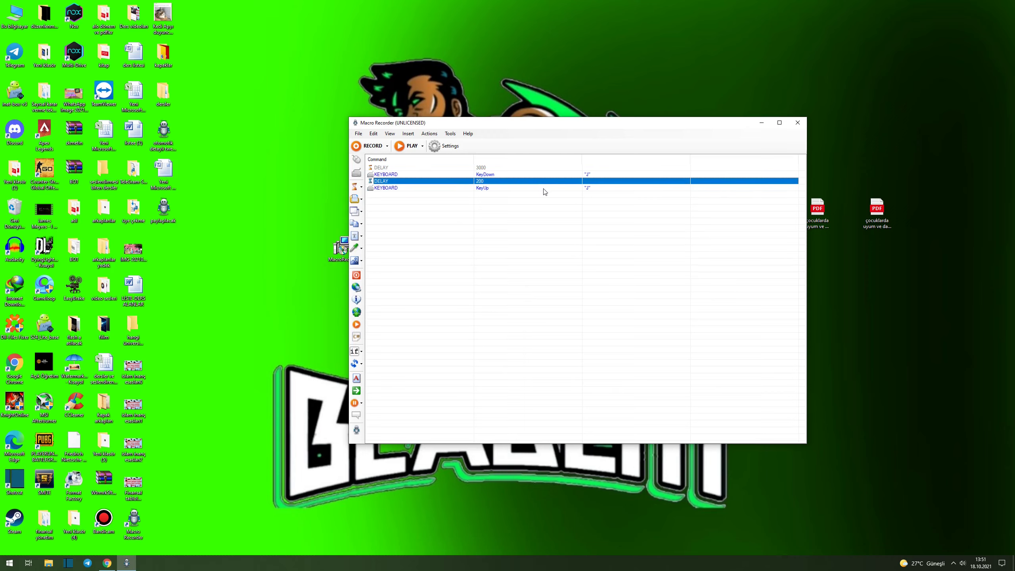
{"action": "left_click", "coordinate": [544, 189]}
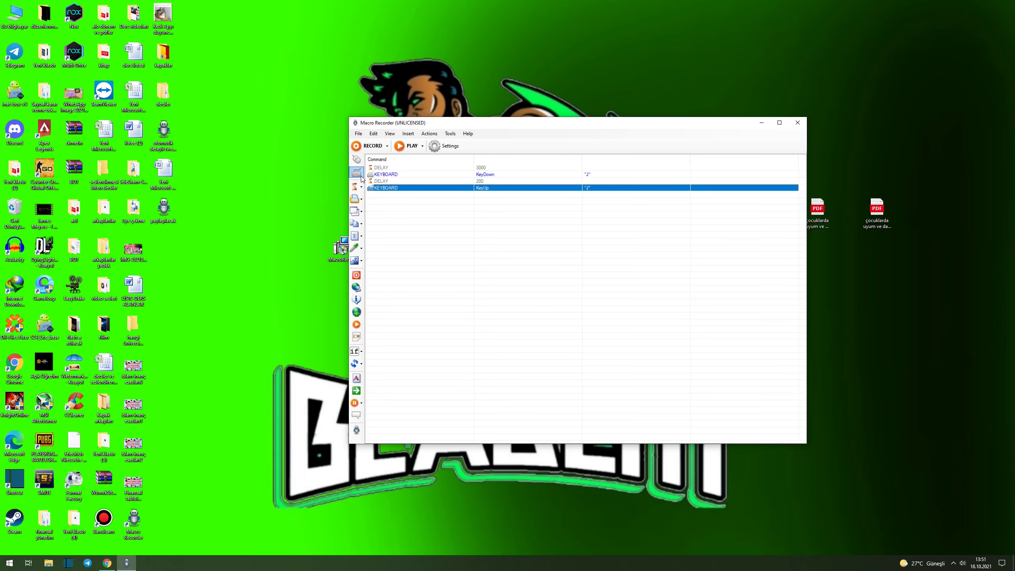
{"action": "left_click", "coordinate": [354, 187]}
{"action": "left_click", "coordinate": [427, 184]}
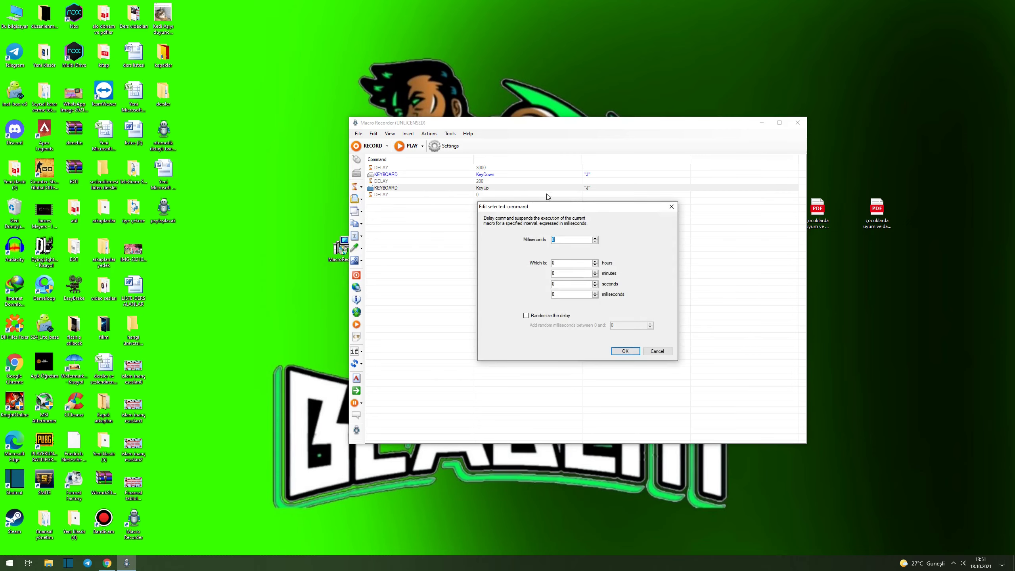
{"action": "left_click_drag", "start_coordinate": [567, 207], "coordinate": [655, 202]}
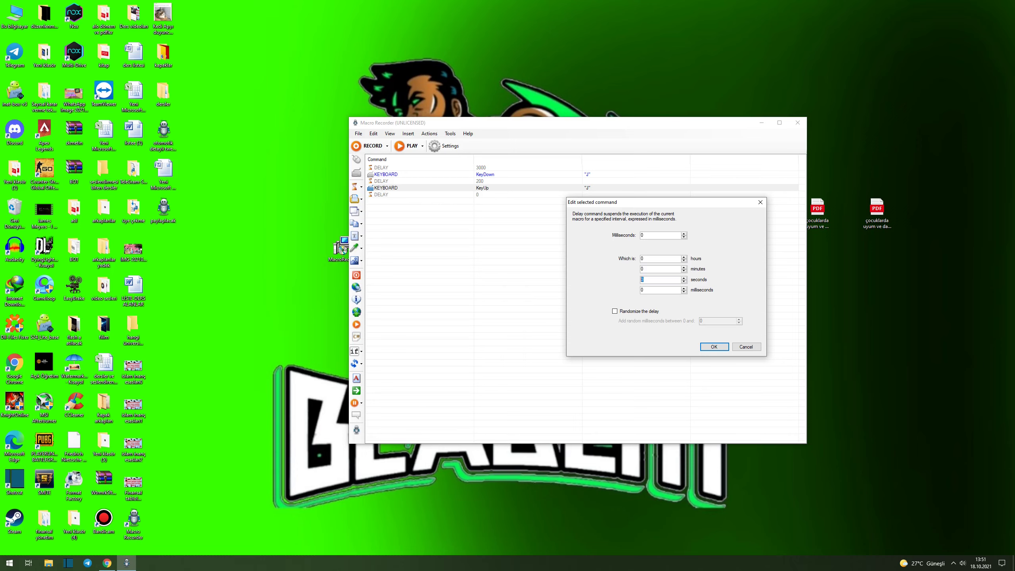
{"action": "type", "text": "1"}
{"action": "left_click", "coordinate": [713, 347]}
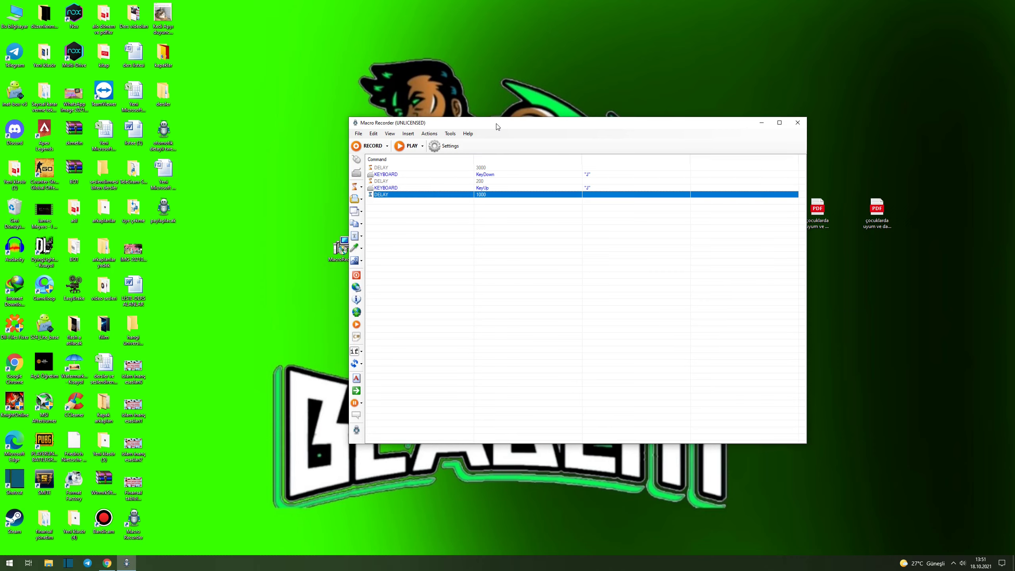
{"action": "left_click_drag", "start_coordinate": [500, 123], "coordinate": [508, 121]}
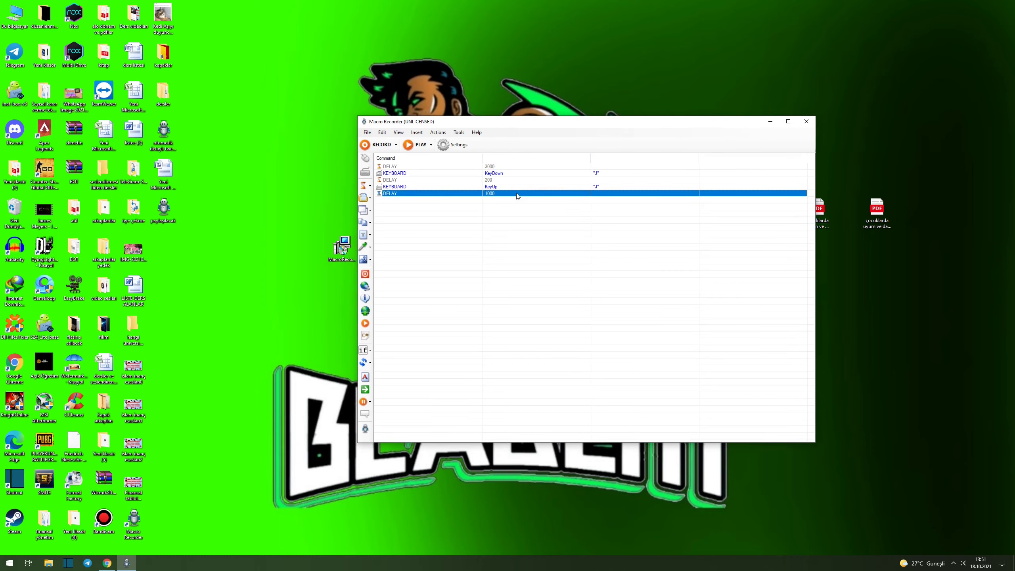
Add a keyboard command after the 1-second delay with event type KeyDown and key L
{"action": "left_click", "coordinate": [366, 173]}
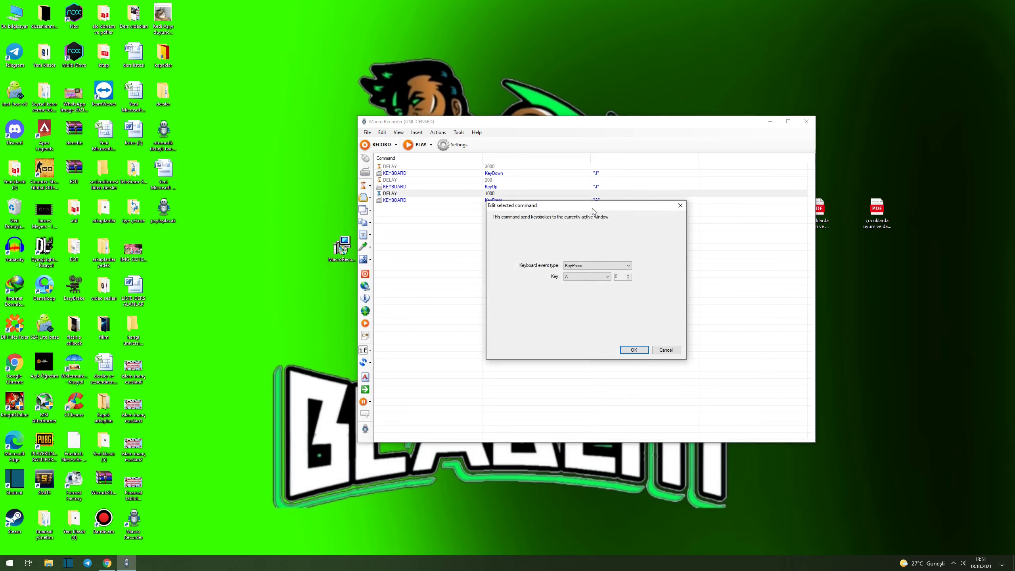
{"action": "left_click_drag", "start_coordinate": [592, 208], "coordinate": [572, 213]}
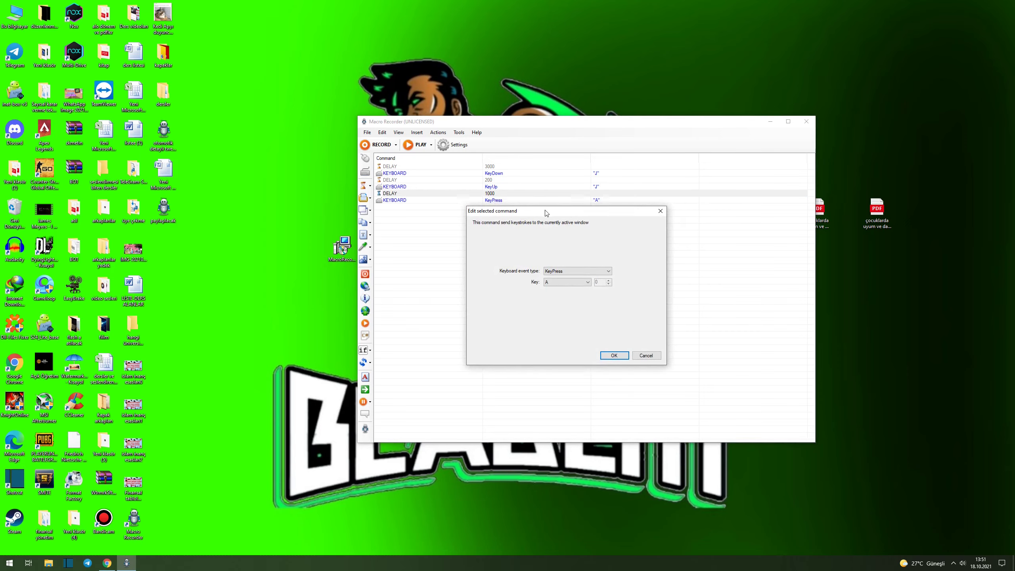
{"action": "left_click", "coordinate": [594, 271]}
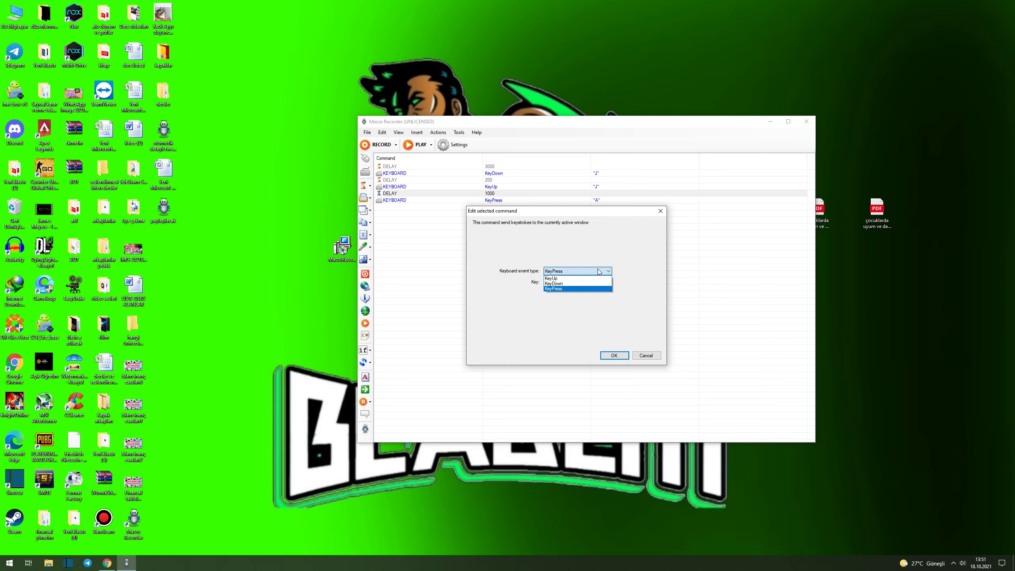
{"action": "left_click", "coordinate": [597, 283]}
{"action": "left_click", "coordinate": [574, 282]}
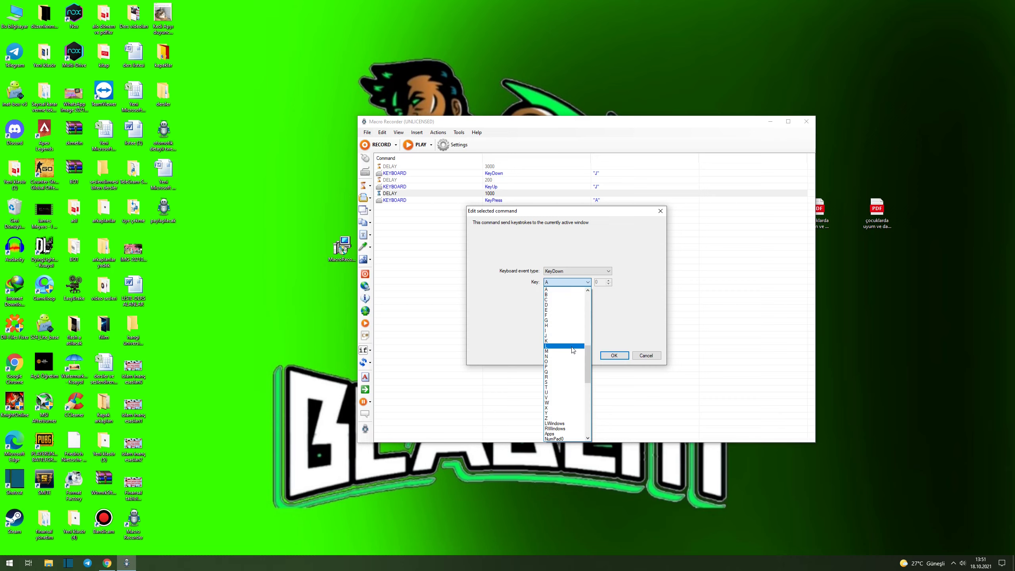
{"action": "left_click", "coordinate": [573, 346]}
{"action": "left_click", "coordinate": [613, 355]}
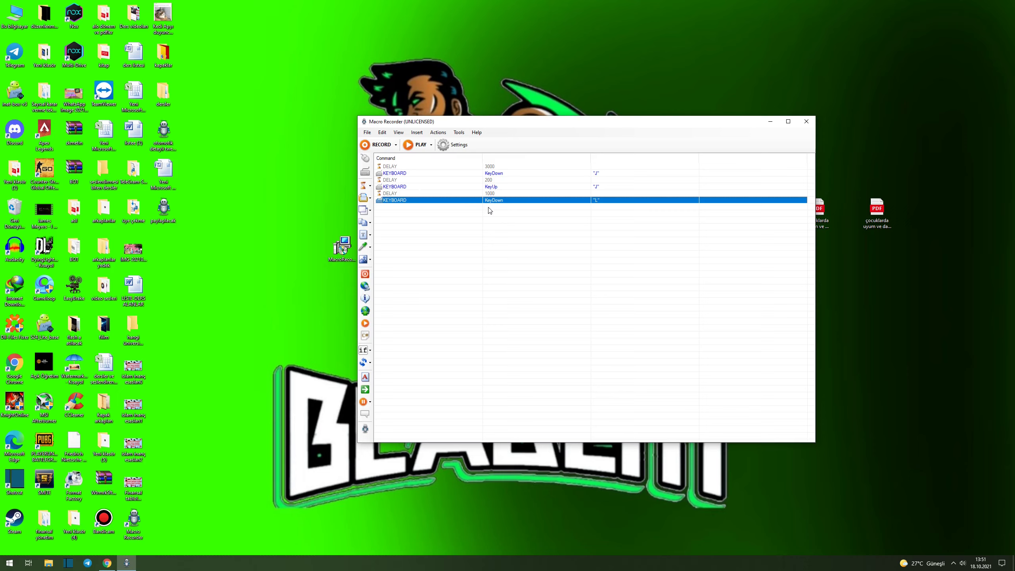
Copy the 200 ms Delay command and paste it after the L KeyDown command
{"action": "left_click", "coordinate": [501, 181]}
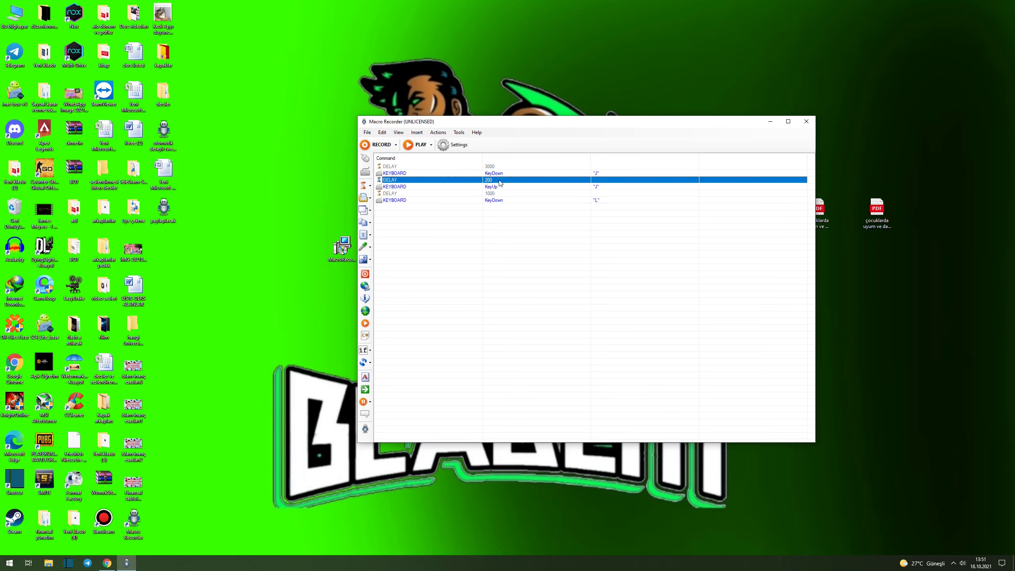
{"action": "left_click", "coordinate": [509, 202]}
{"action": "key", "text": "ctrl+v"}
{"action": "left_click", "coordinate": [510, 207]}
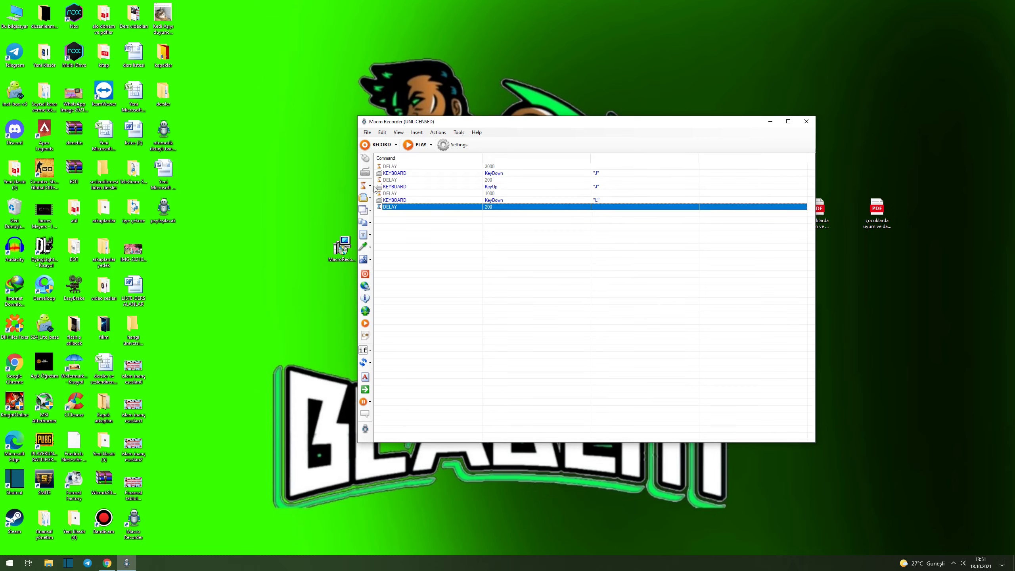
Add a keyboard command after the second 200 ms delay with event type KeyUp and key L
{"action": "left_click", "coordinate": [365, 172]}
{"action": "left_click", "coordinate": [600, 268]}
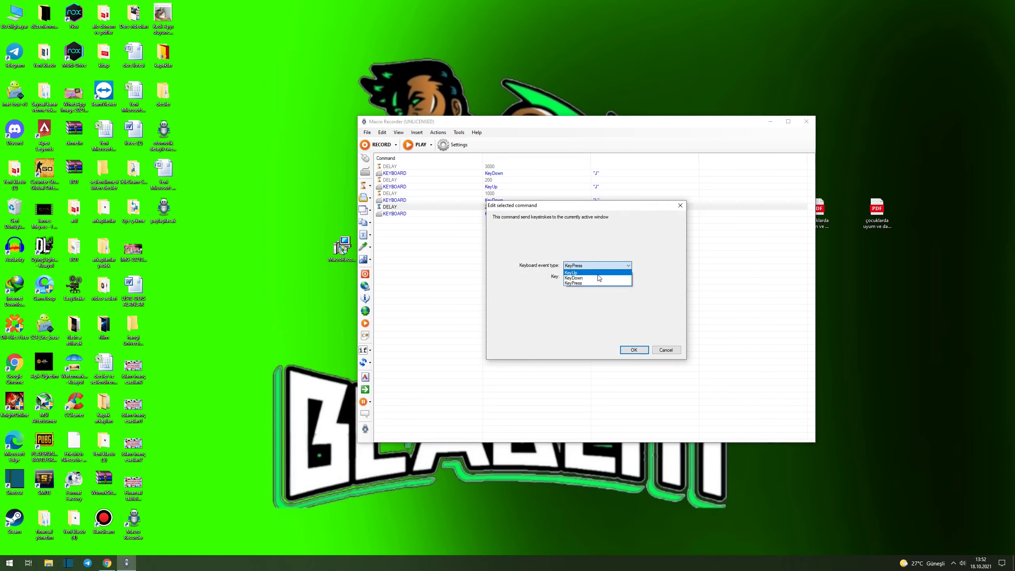
{"action": "left_click", "coordinate": [594, 278]}
{"action": "left_click", "coordinate": [594, 277]}
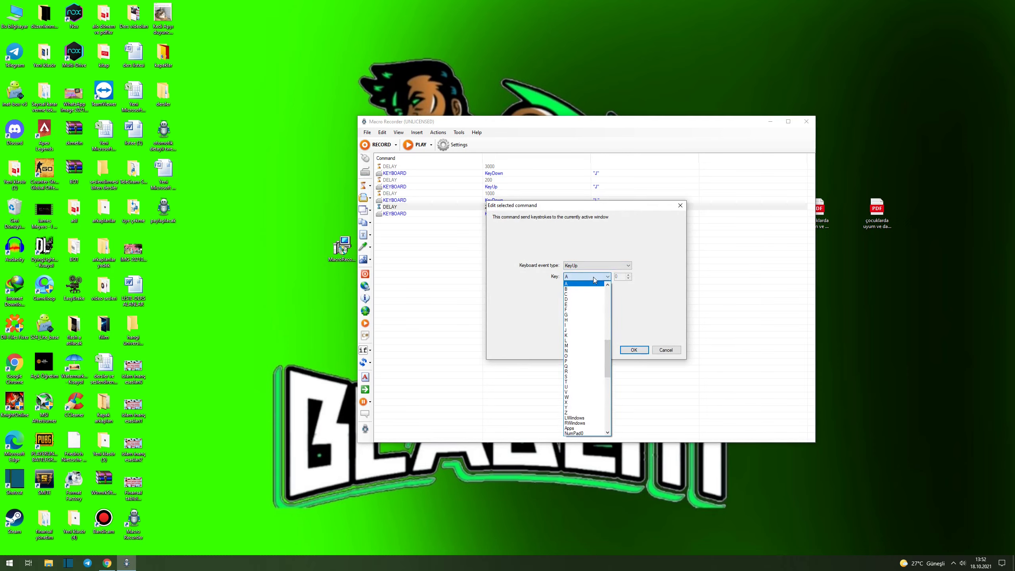
{"action": "left_click", "coordinate": [583, 340]}
{"action": "left_click", "coordinate": [628, 348]}
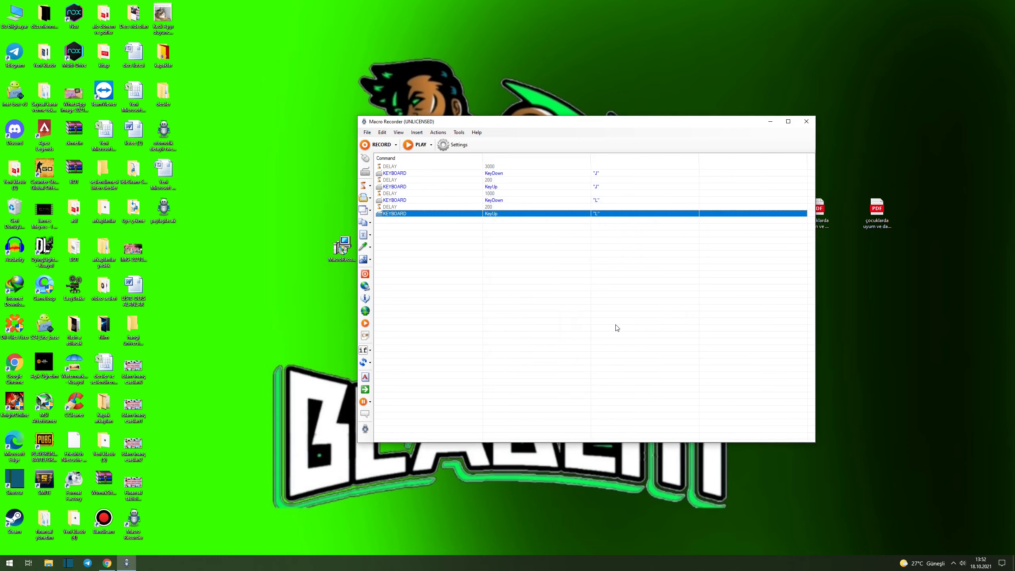
Copy the 1000 ms Delay command and paste it after the L KeyUp command
{"action": "left_click", "coordinate": [511, 194]}
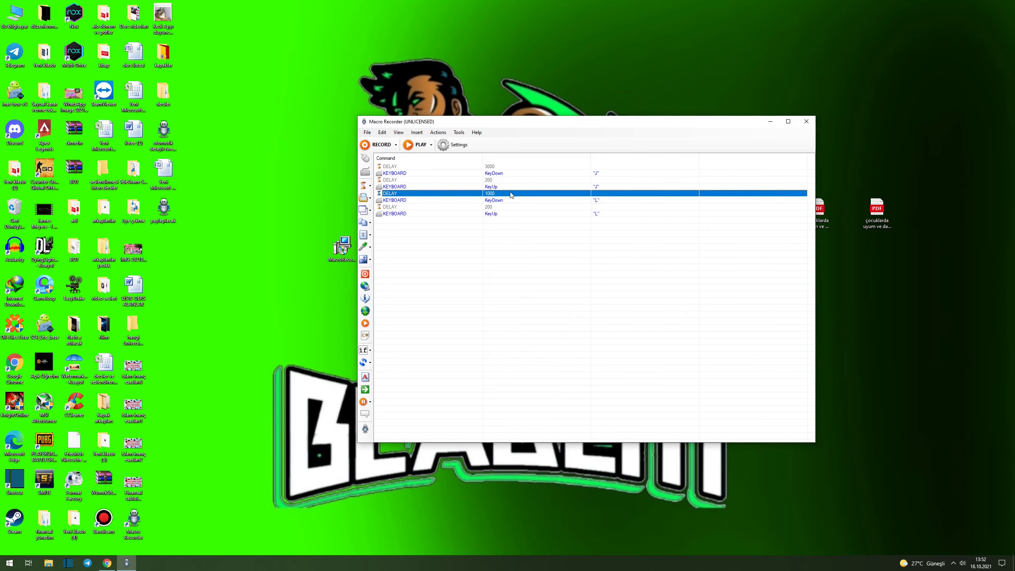
{"action": "left_click", "coordinate": [506, 215]}
{"action": "key", "text": "ctrl+v"}
{"action": "left_click", "coordinate": [494, 222]}
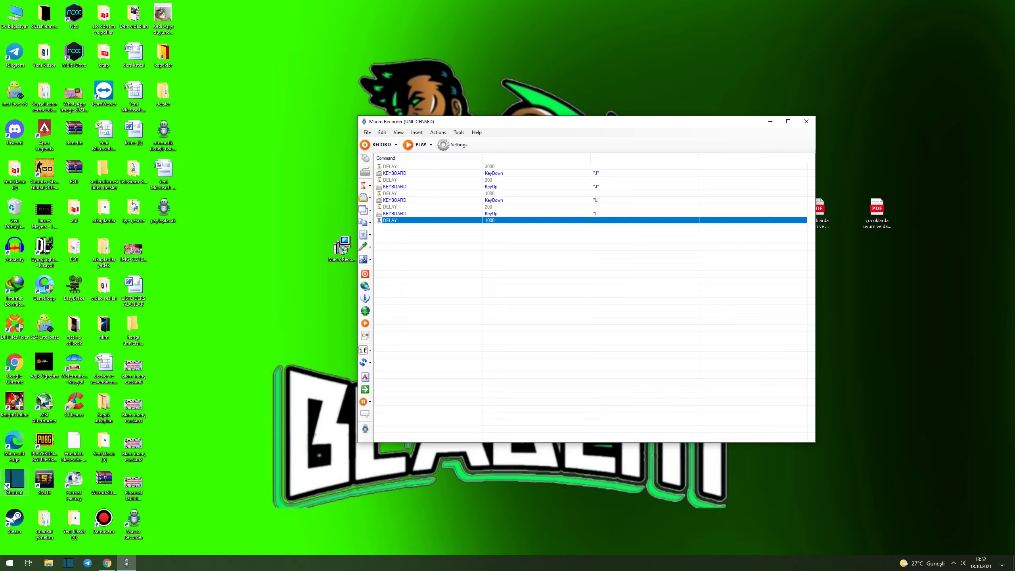
Switch to Twitter in the browser and test the keyboard shortcuts for moving to the previous tweet and opening its retweet options
{"action": "left_click", "coordinate": [111, 567]}
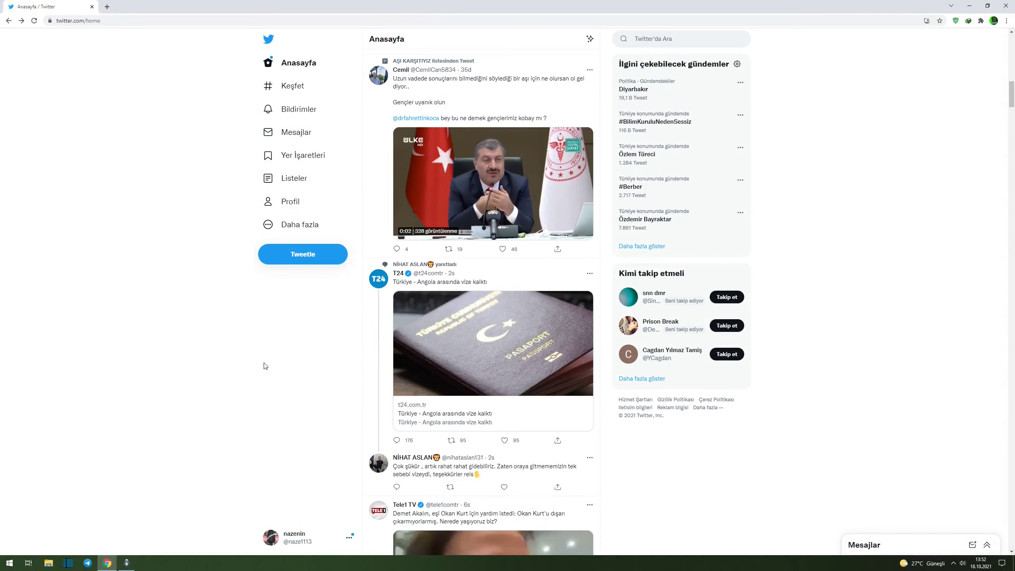
{"action": "key", "text": "k"}
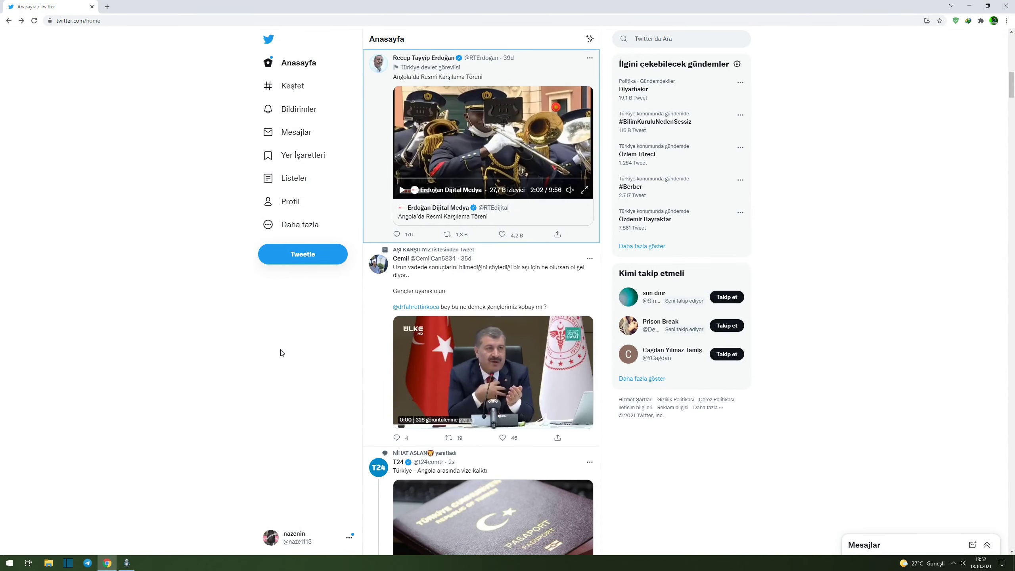
{"action": "key", "text": "t"}
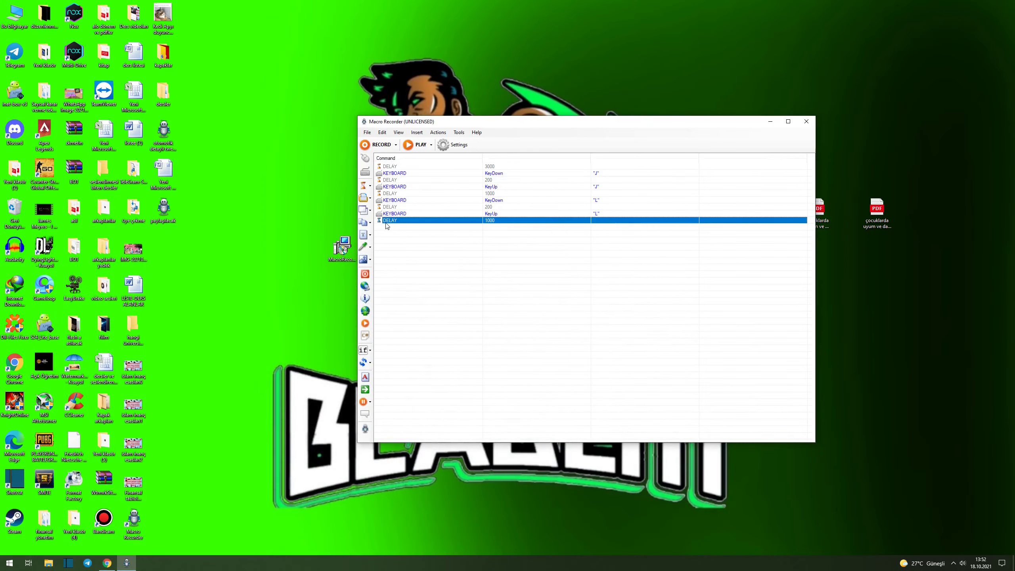
In Macro Recorder, add a keyboard command at the end of the macro with event type KeyDown and key T
{"action": "left_click", "coordinate": [365, 172]}
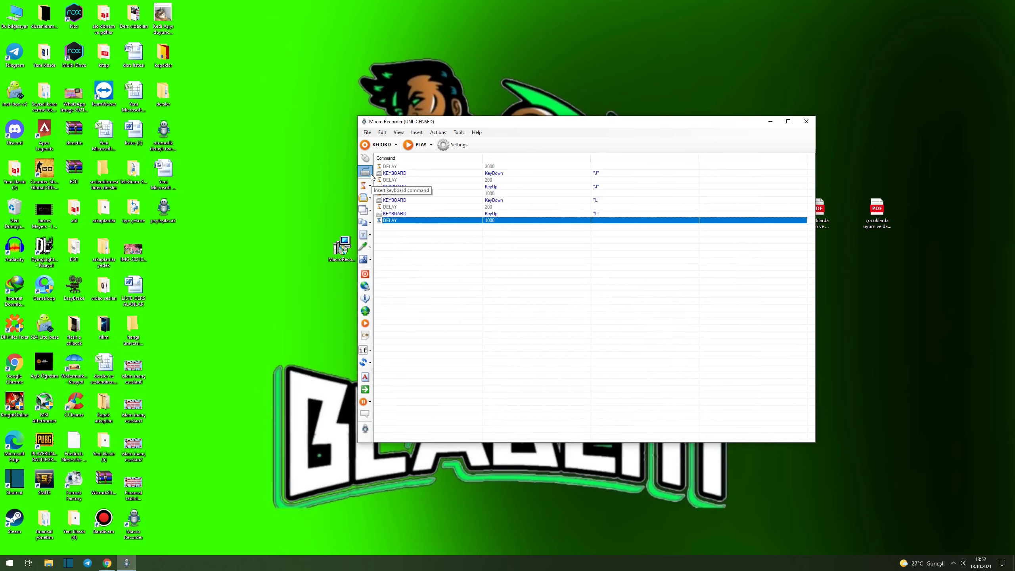
{"action": "left_click", "coordinate": [586, 266]}
{"action": "left_click", "coordinate": [592, 276]}
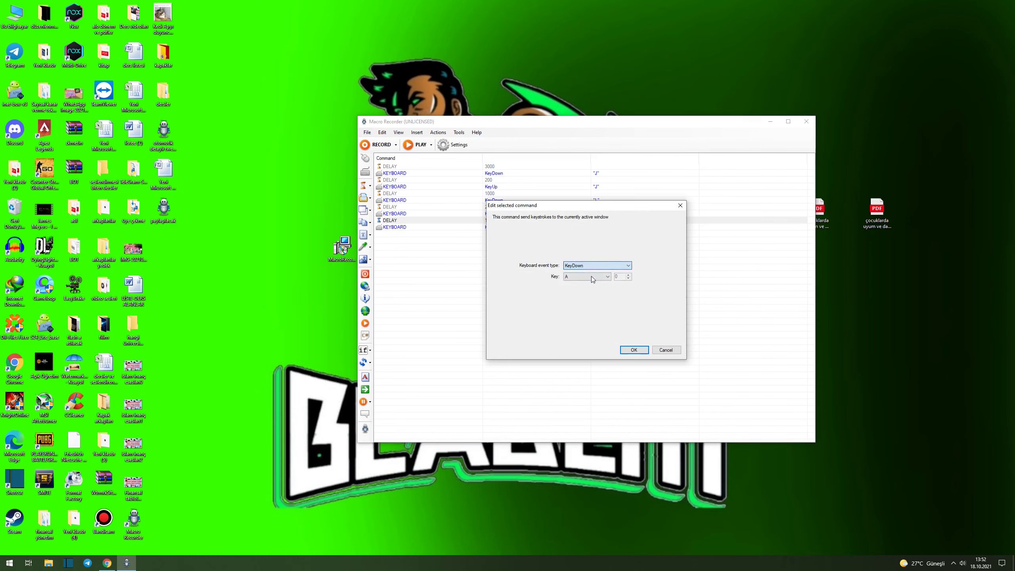
{"action": "left_click", "coordinate": [592, 277]}
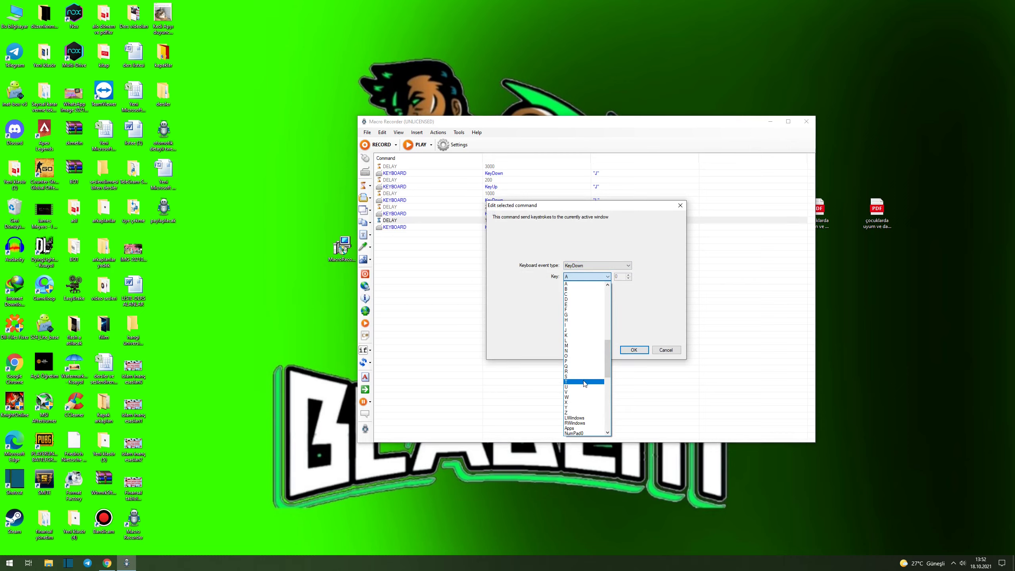
{"action": "left_click", "coordinate": [575, 359]}
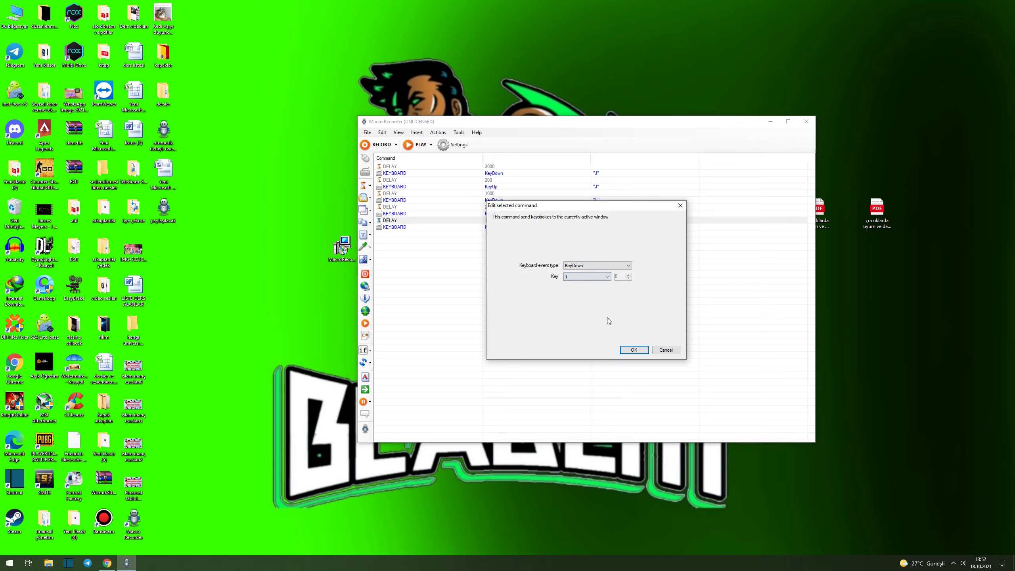
{"action": "left_click", "coordinate": [633, 351]}
Copy the 200 ms Delay command and paste it after the T KeyDown command
{"action": "left_click", "coordinate": [502, 207]}
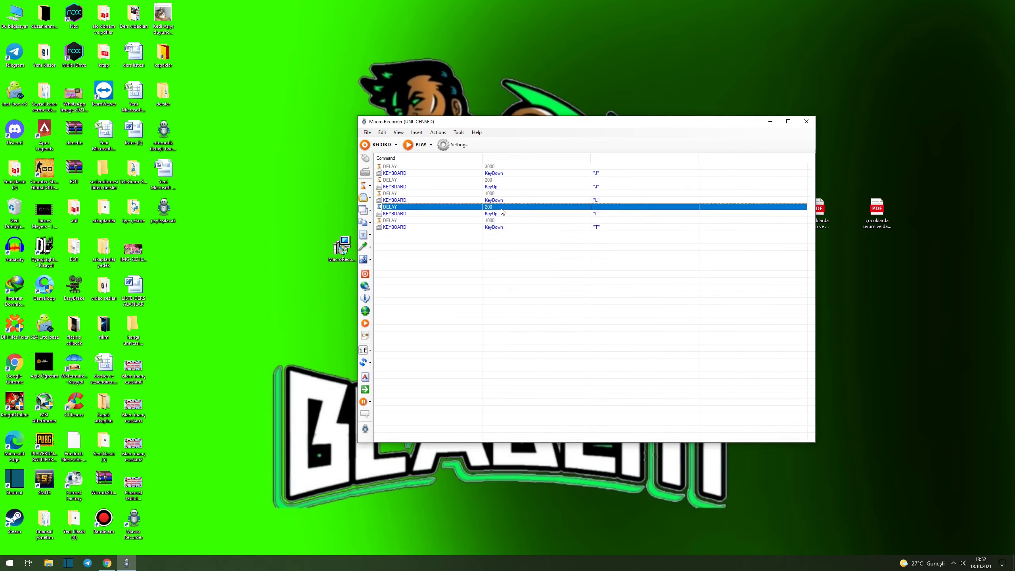
{"action": "left_click", "coordinate": [498, 228]}
{"action": "key", "text": "ctrl+v"}
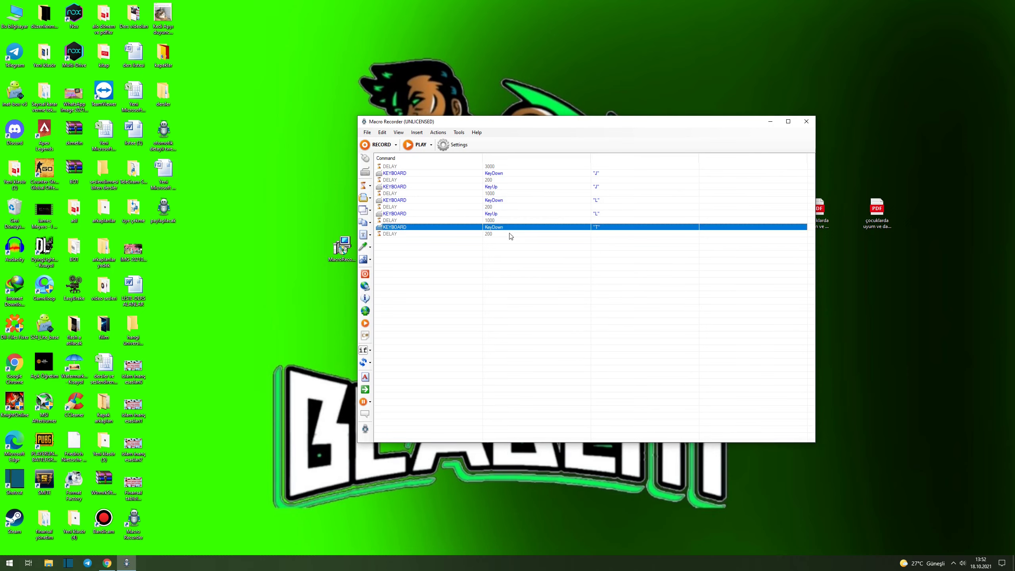
Add a keyboard command after the last 200 ms delay with event type KeyUp and key T
{"action": "left_click", "coordinate": [365, 171]}
{"action": "left_click", "coordinate": [676, 206]}
{"action": "left_click", "coordinate": [510, 236]}
{"action": "left_click", "coordinate": [364, 172]}
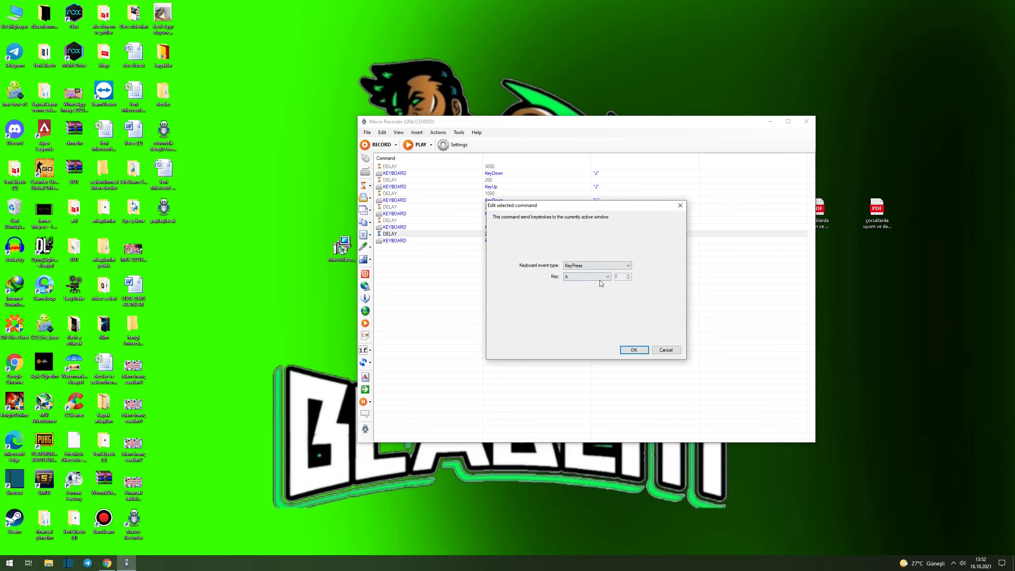
{"action": "left_click", "coordinate": [600, 266]}
{"action": "left_click", "coordinate": [604, 277]}
{"action": "left_click", "coordinate": [604, 277]}
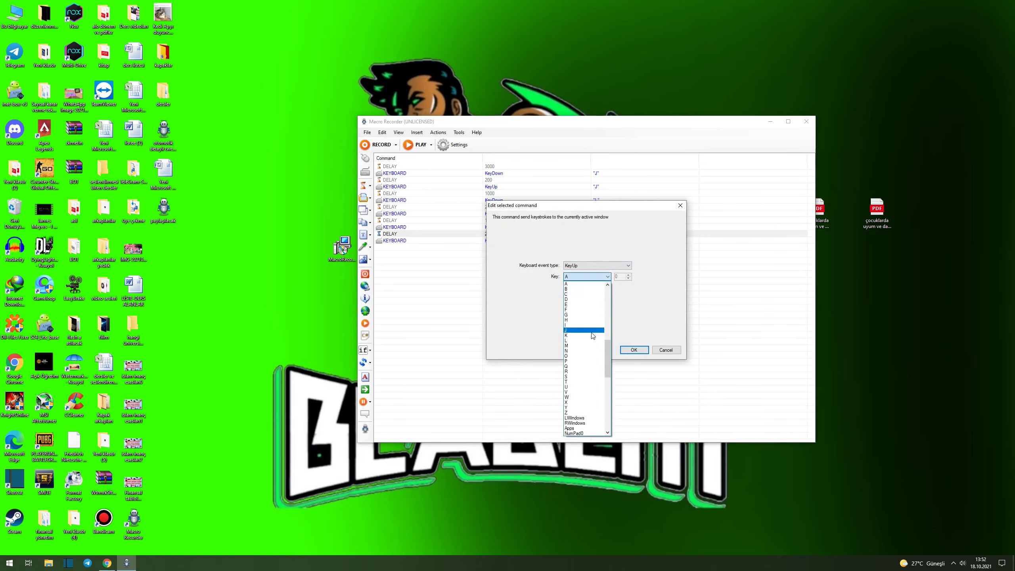
{"action": "left_click", "coordinate": [585, 381]}
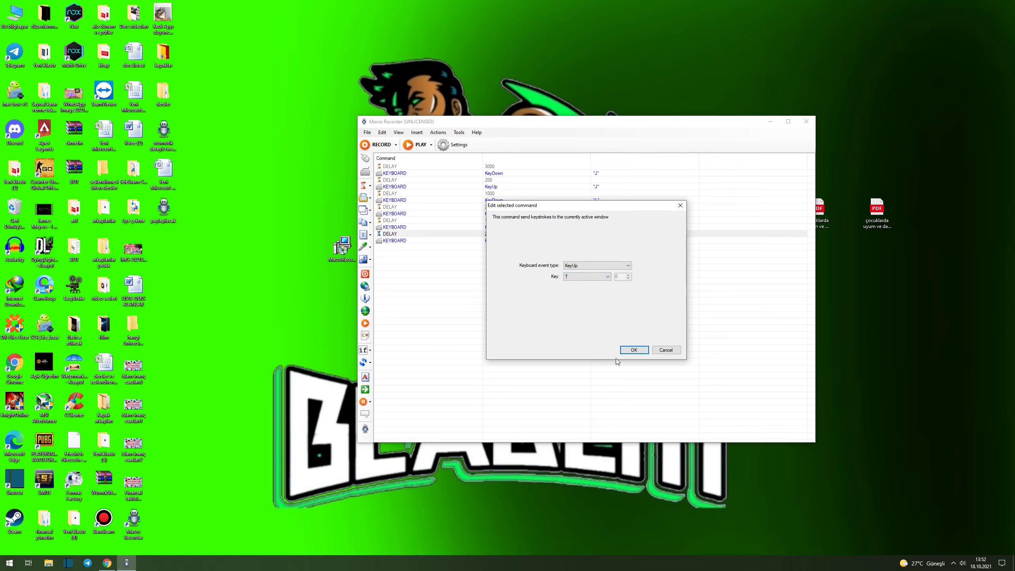
{"action": "left_click", "coordinate": [634, 349]}
Switch to Twitter to check the open retweet options, and return to Macro Recorder
{"action": "left_click", "coordinate": [106, 563]}
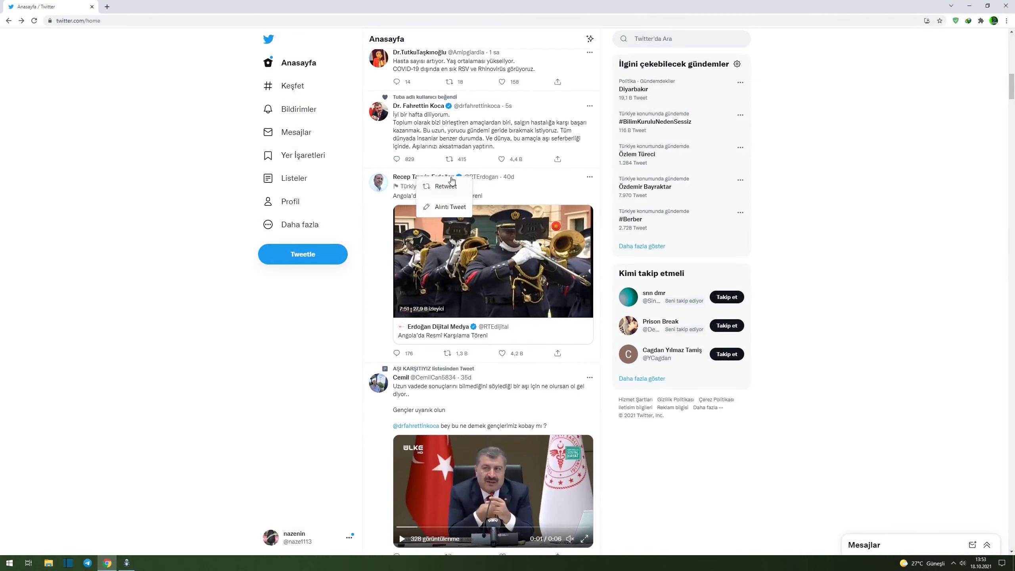
{"action": "left_click", "coordinate": [970, 4]}
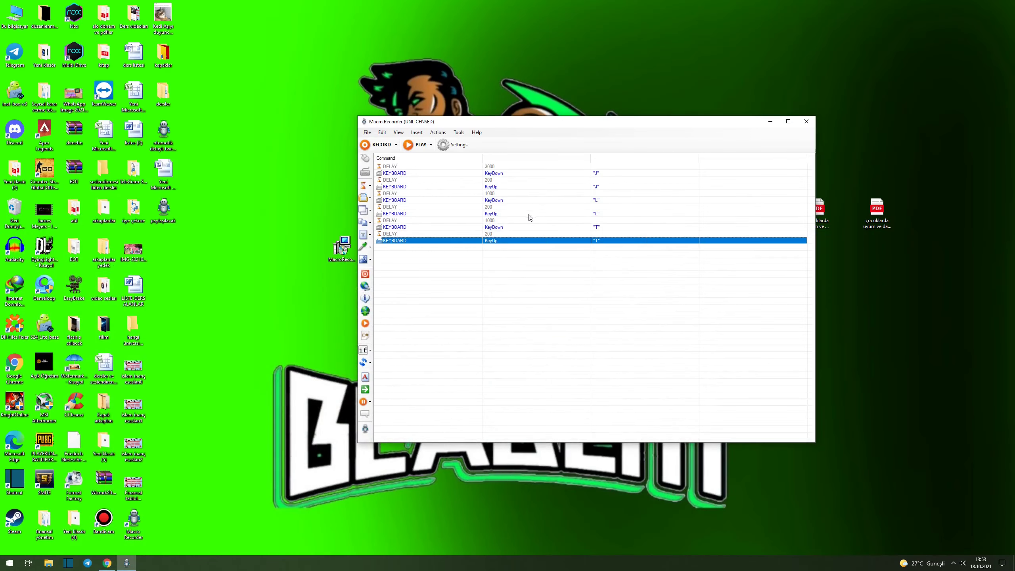
Copy the 1000 ms Delay command and paste it after the T KeyUp command
{"action": "left_click", "coordinate": [489, 221]}
{"action": "key", "text": "ctrl+c"}
{"action": "left_click", "coordinate": [489, 241]}
{"action": "key", "text": "ctrl+v"}
{"action": "left_click", "coordinate": [457, 247]}
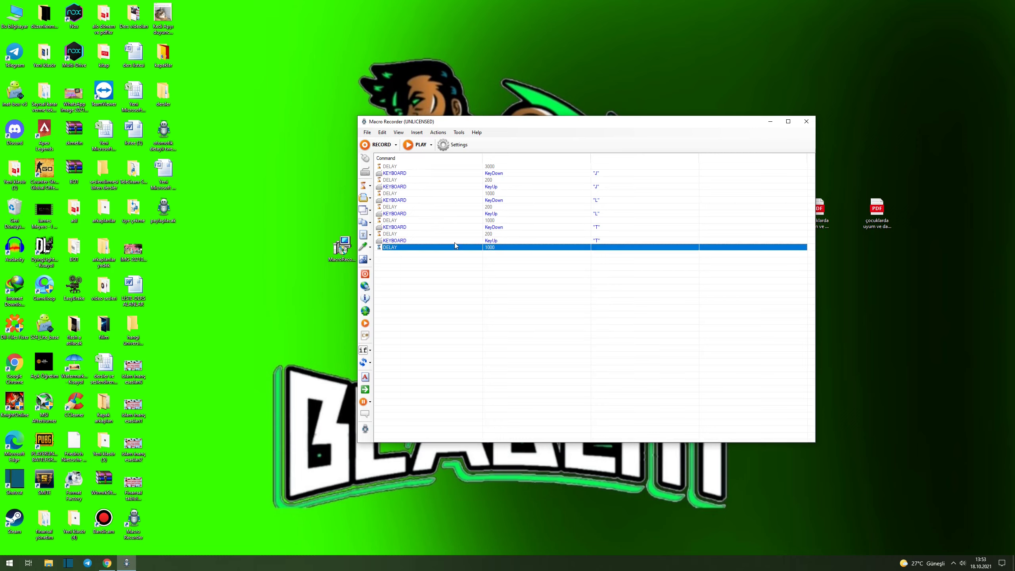
Add a keyboard command after the last 1000 ms delay with event type KeyDown and key Enter
{"action": "left_click", "coordinate": [365, 172]}
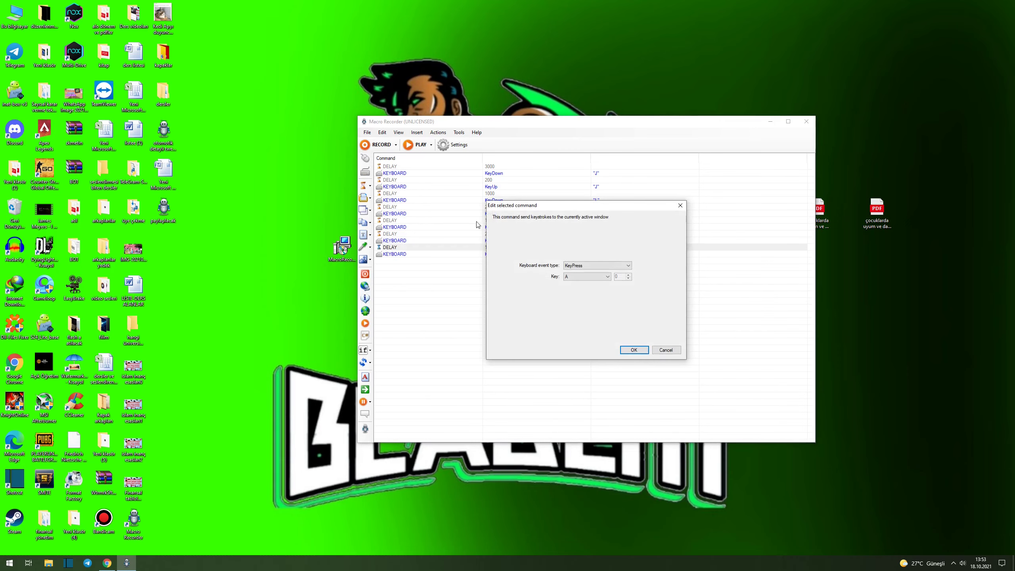
{"action": "left_click", "coordinate": [603, 267]}
{"action": "left_click", "coordinate": [605, 278]}
{"action": "left_click", "coordinate": [604, 279]}
{"action": "left_click_drag", "start_coordinate": [607, 336], "coordinate": [611, 298]}
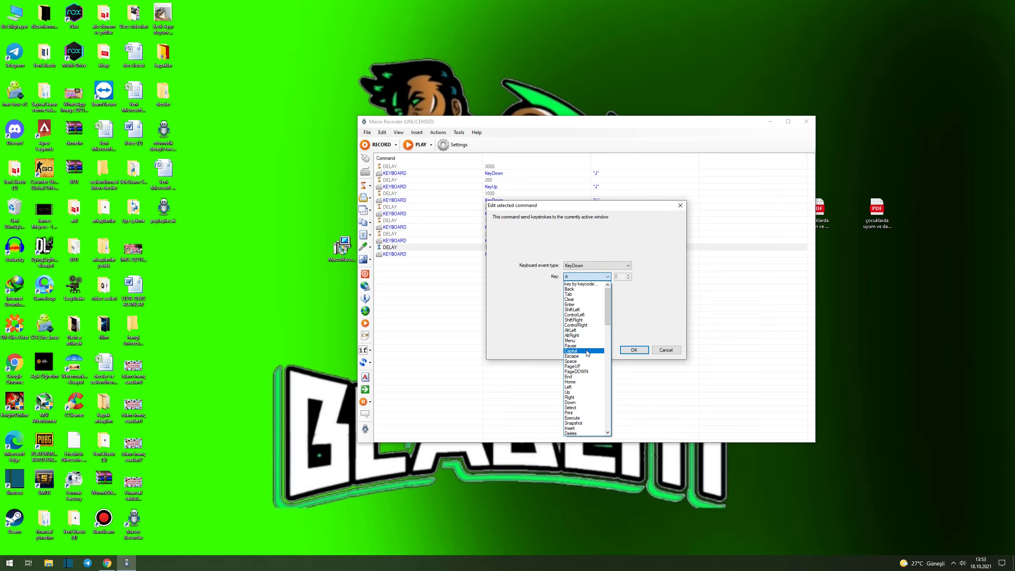
{"action": "left_click", "coordinate": [571, 305]}
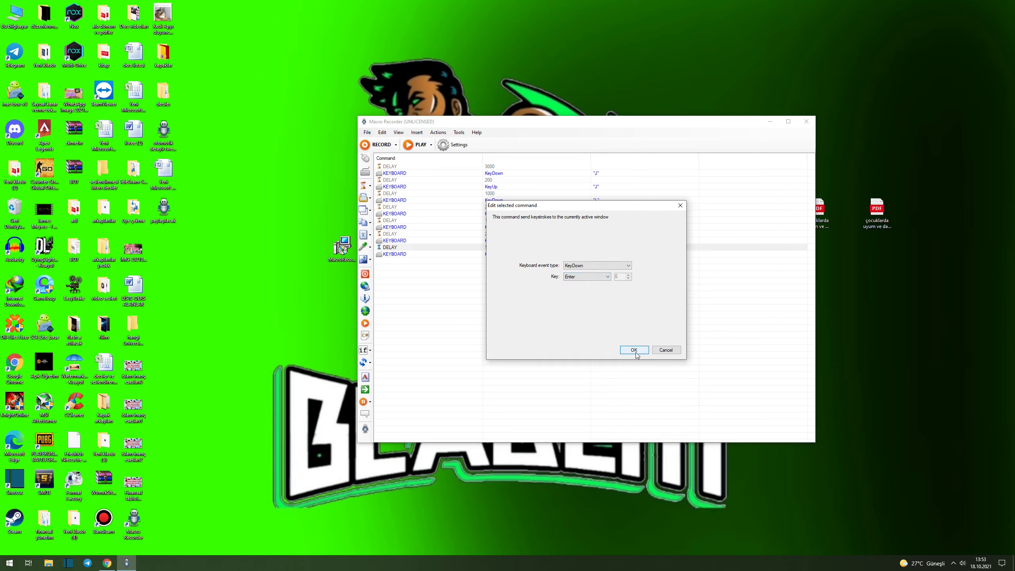
{"action": "left_click", "coordinate": [634, 350]}
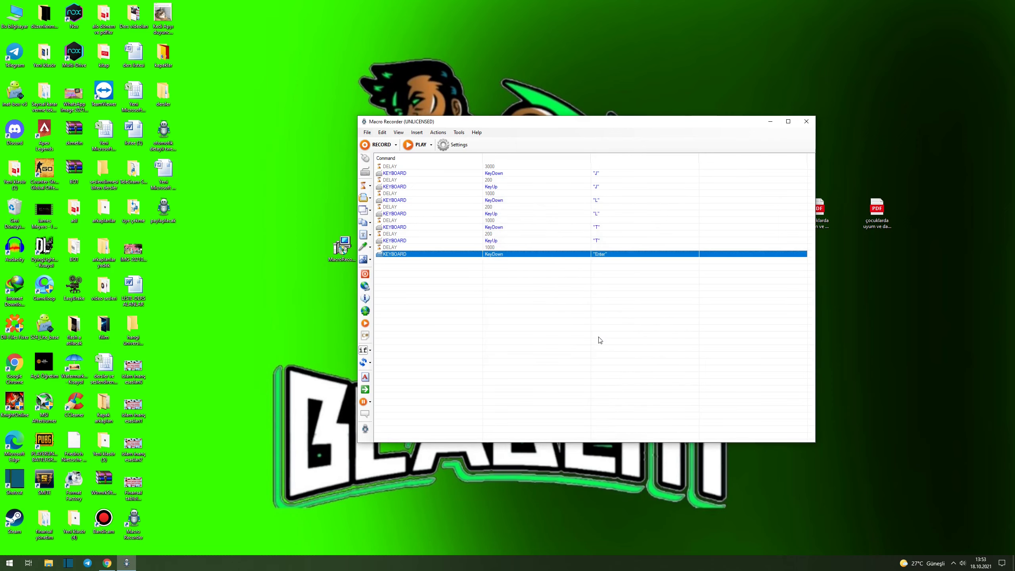
Copy the 200 ms Delay command and paste it after the Enter KeyDown command
{"action": "left_click", "coordinate": [505, 236]}
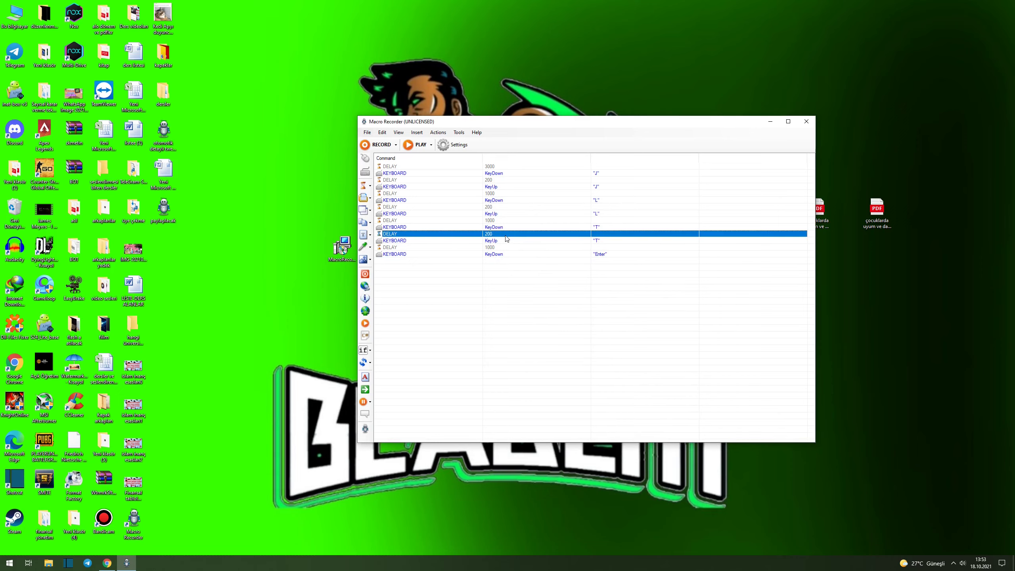
{"action": "left_click", "coordinate": [504, 256]}
{"action": "key", "text": "ctrl+v"}
{"action": "left_click", "coordinate": [504, 263]}
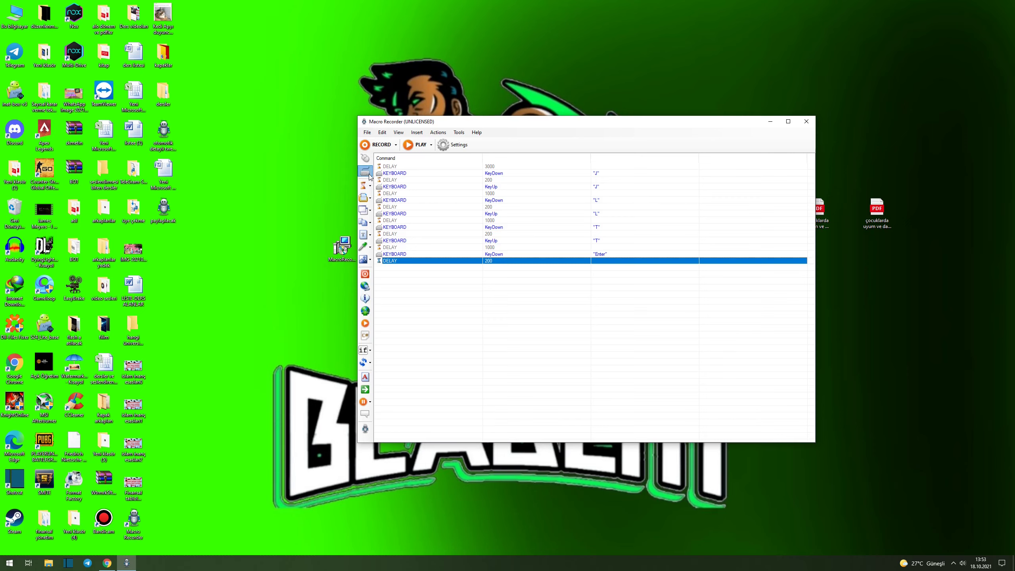
Add a keyboard command after the last 200 ms delay with event type KeyUp and key Enter
{"action": "left_click", "coordinate": [363, 197]}
{"action": "left_click", "coordinate": [627, 266]}
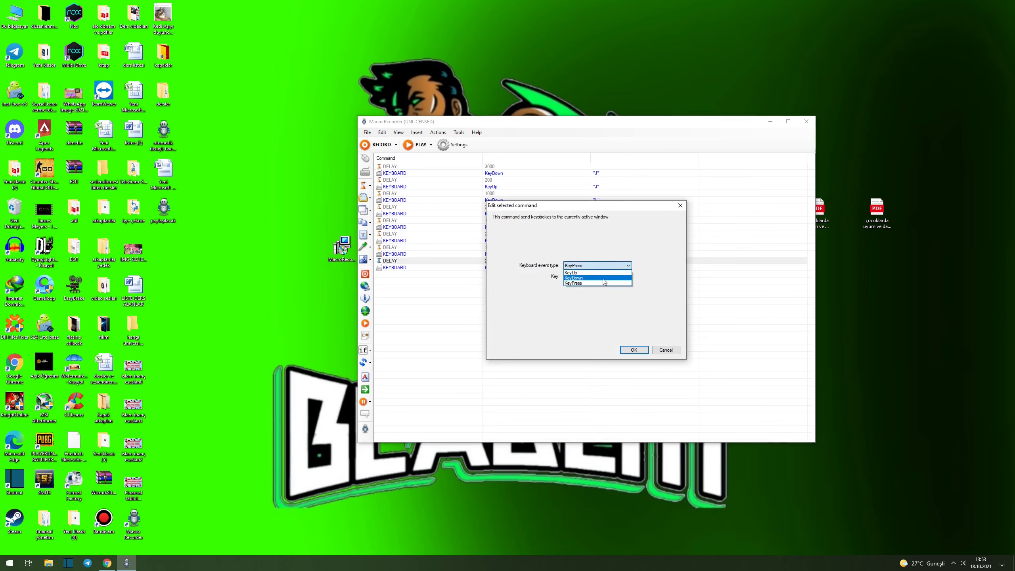
{"action": "left_click", "coordinate": [592, 273]}
{"action": "left_click", "coordinate": [609, 276]}
{"action": "scroll", "coordinate": [608, 276], "scroll_direction": "up", "scroll_amount": 5}
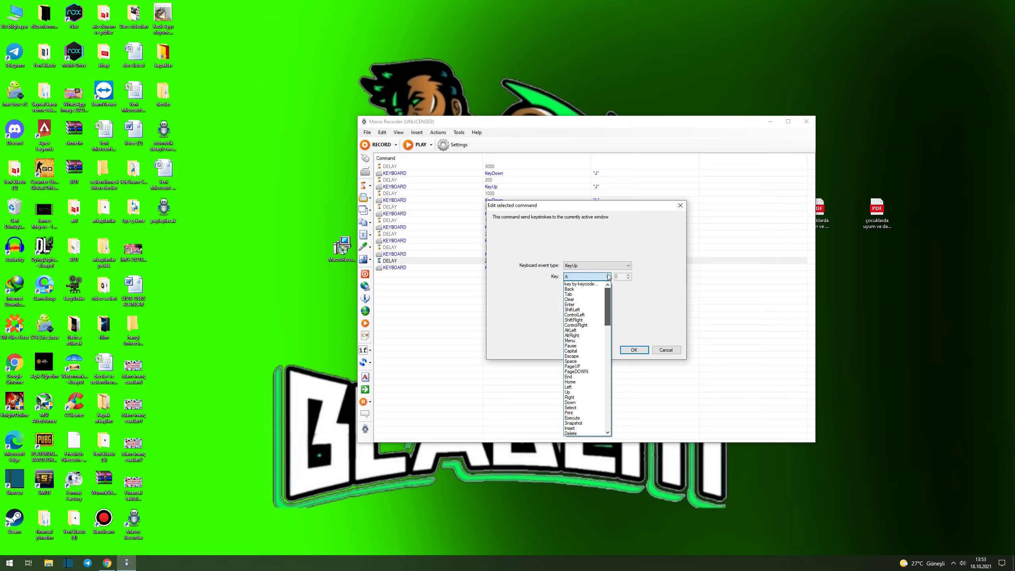
{"action": "left_click", "coordinate": [579, 305]}
{"action": "left_click", "coordinate": [637, 351]}
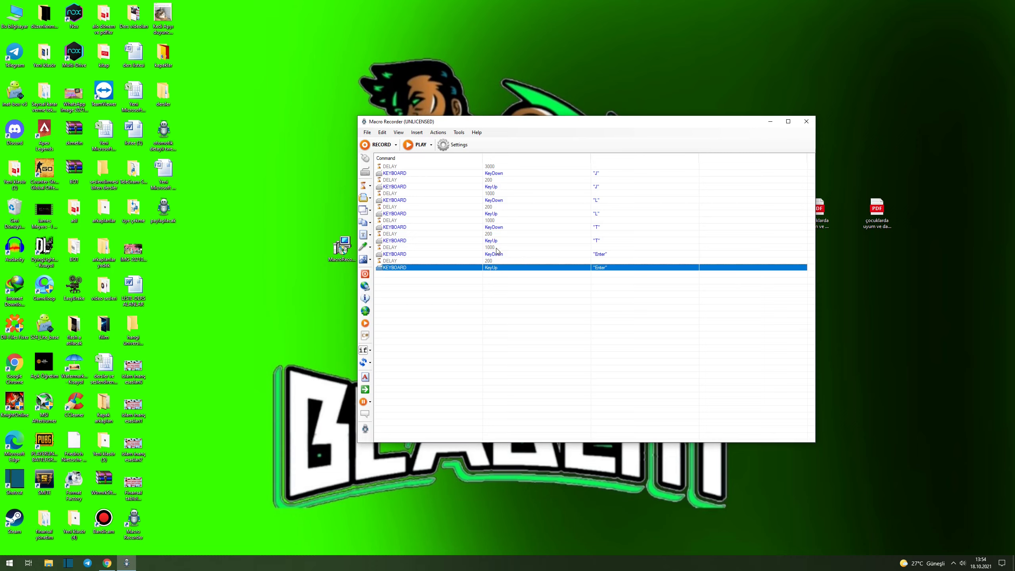
Copy the 1000 ms Delay command, paste it after the Enter KeyUp command, and insert a new keyboard command below it
{"action": "left_click_drag", "start_coordinate": [496, 248], "coordinate": [498, 272]}
{"action": "left_click", "coordinate": [493, 275]}
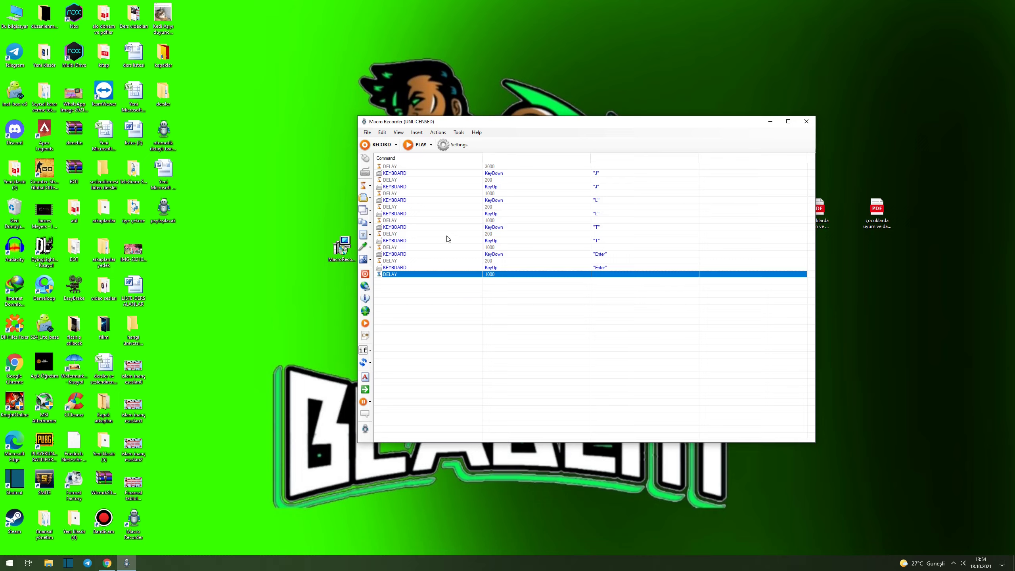
{"action": "left_click", "coordinate": [365, 172]}
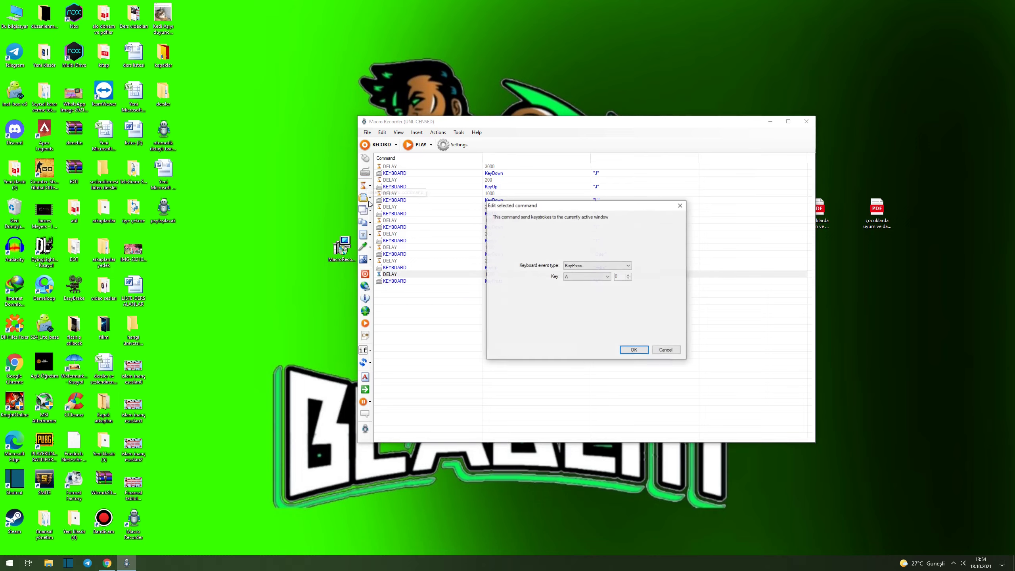
Switch to Twitter, try the R shortcut on the selected tweet, close the reply window and return to Macro Recorder
{"action": "left_click", "coordinate": [107, 563]}
{"action": "key", "text": "Escape"}
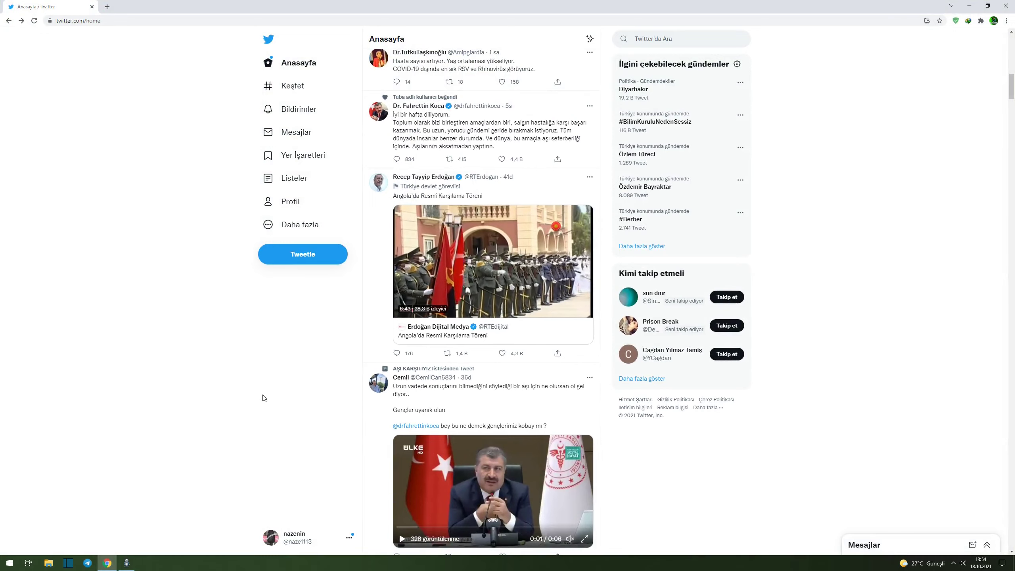
{"action": "key", "text": "r"}
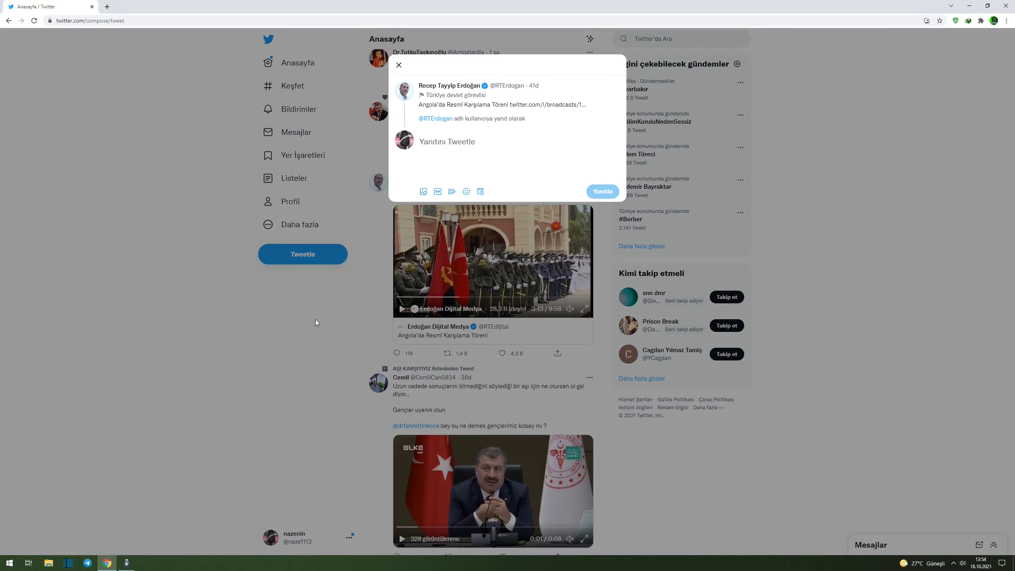
{"action": "left_click", "coordinate": [399, 65]}
{"action": "left_click", "coordinate": [969, 6]}
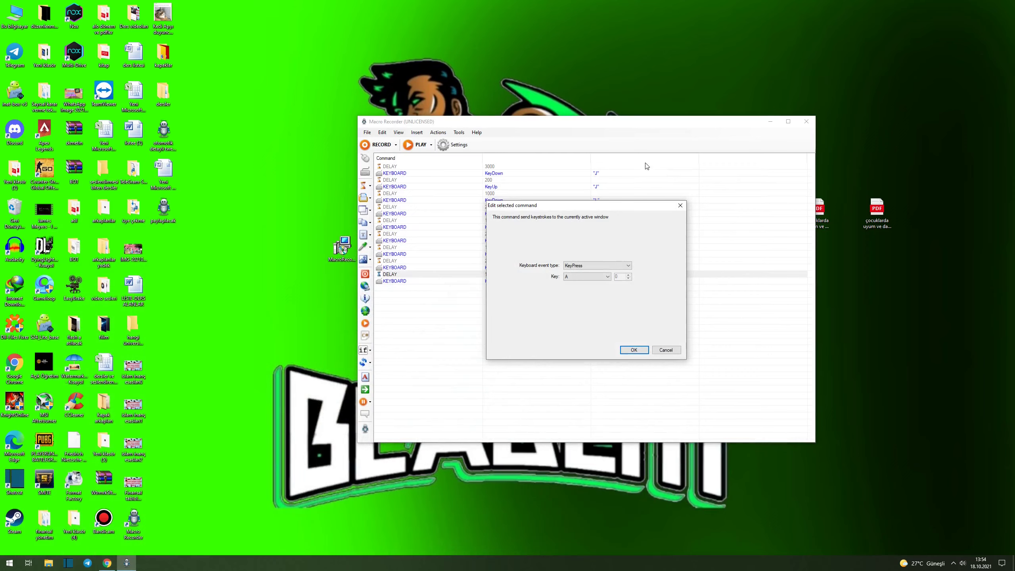
Set the new keyboard command to event type KeyDown with key R
{"action": "left_click", "coordinate": [594, 267]}
{"action": "left_click", "coordinate": [594, 267]}
{"action": "left_click", "coordinate": [598, 276]}
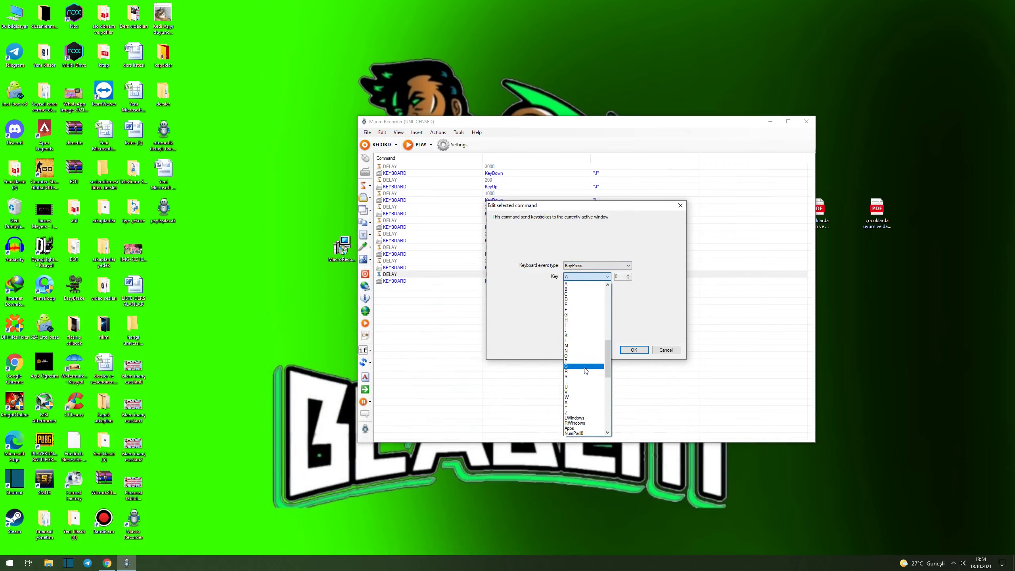
{"action": "left_click", "coordinate": [585, 367]}
{"action": "left_click", "coordinate": [599, 276]}
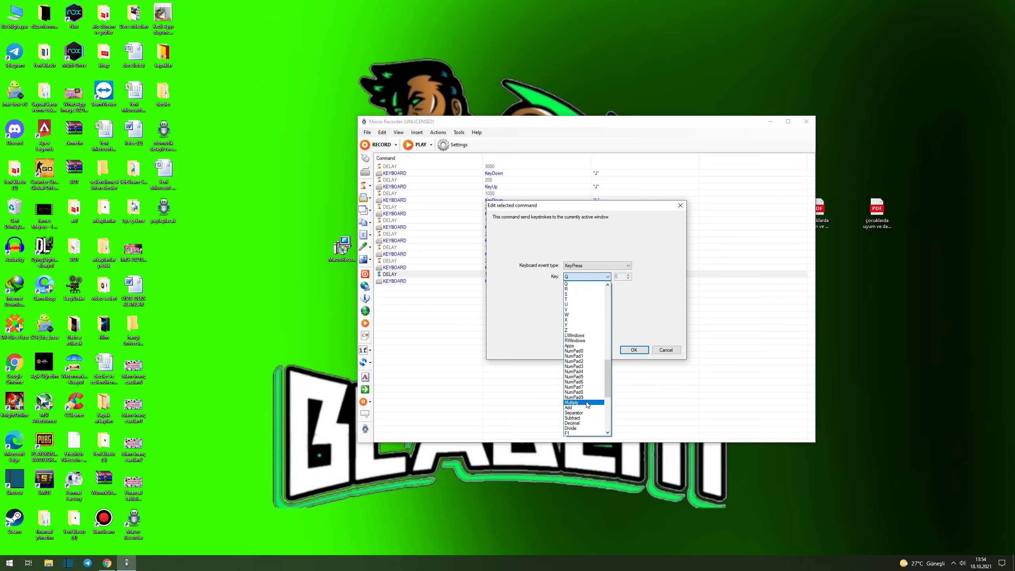
{"action": "left_click", "coordinate": [584, 288]}
{"action": "left_click", "coordinate": [597, 265]}
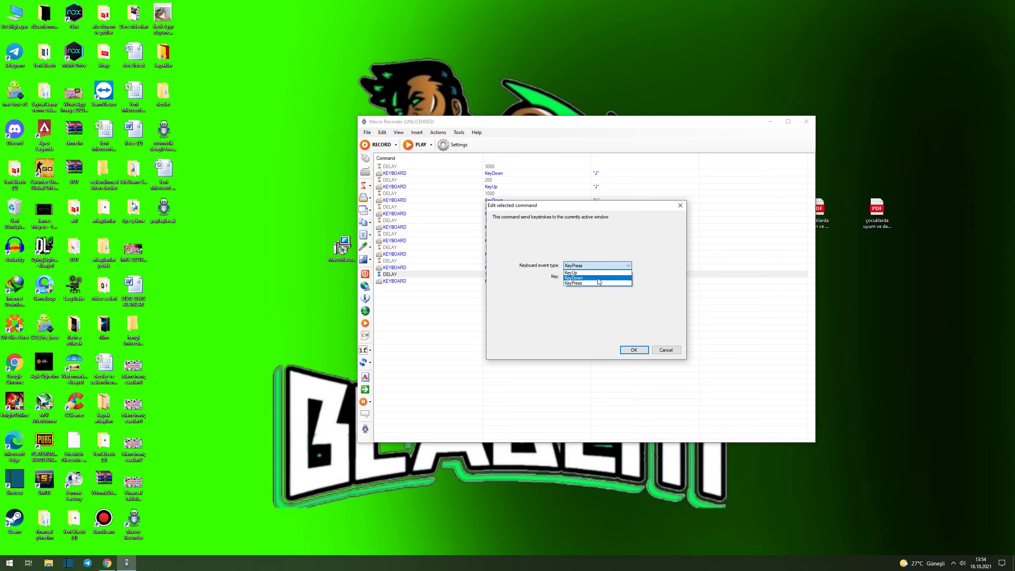
{"action": "left_click", "coordinate": [592, 279]}
{"action": "left_click", "coordinate": [633, 350]}
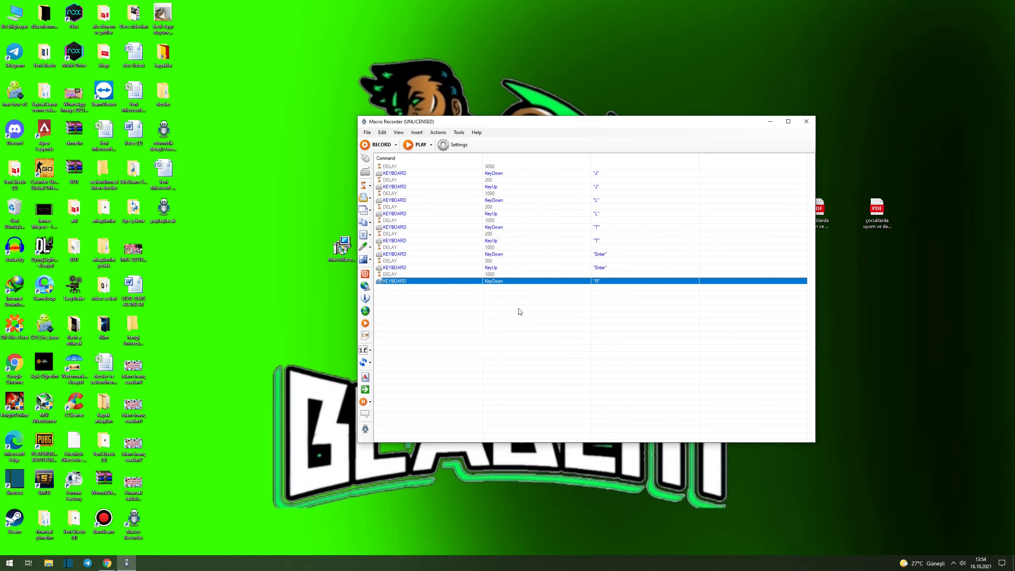
Copy the 200 ms Delay command and paste it after the R KeyDown command
{"action": "left_click", "coordinate": [500, 261]}
{"action": "left_click", "coordinate": [499, 283]}
{"action": "key", "text": "ctrl+v"}
{"action": "left_click", "coordinate": [497, 288]}
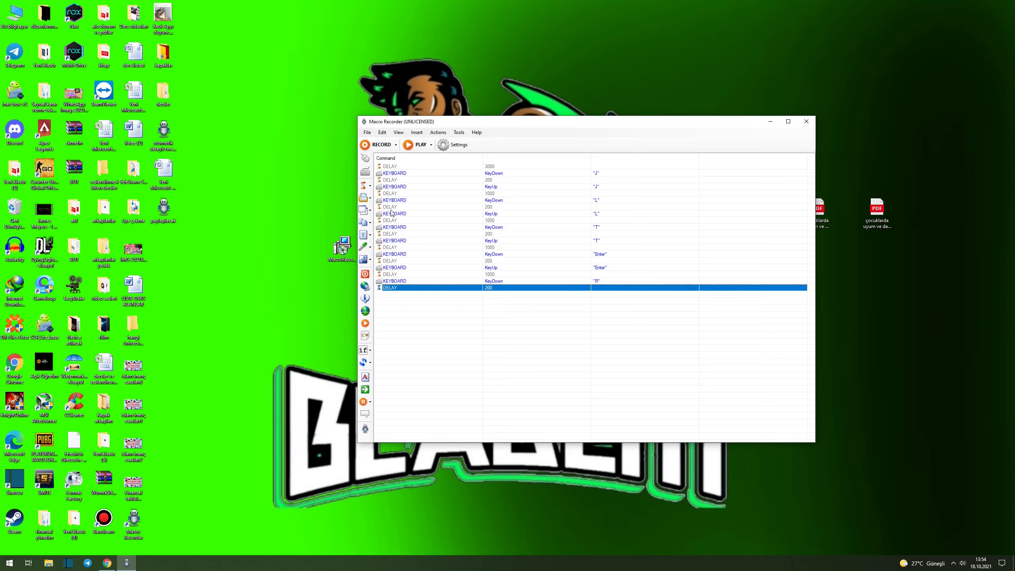
Add a keyboard command after the last 200 ms delay with event type KeyUp and key R
{"action": "left_click", "coordinate": [365, 172]}
{"action": "left_click", "coordinate": [582, 266]}
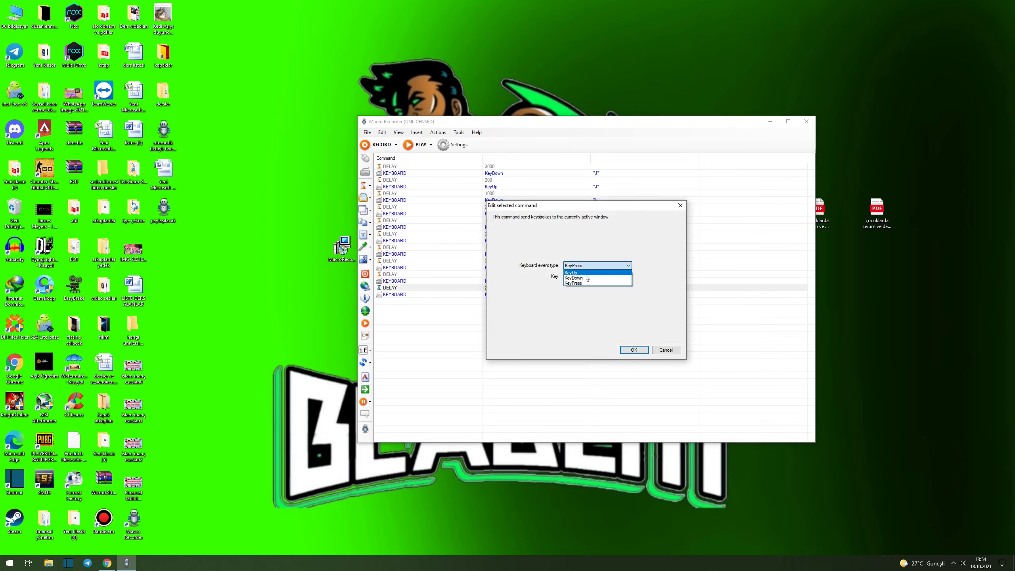
{"action": "left_click", "coordinate": [591, 283]}
{"action": "left_click", "coordinate": [597, 277]}
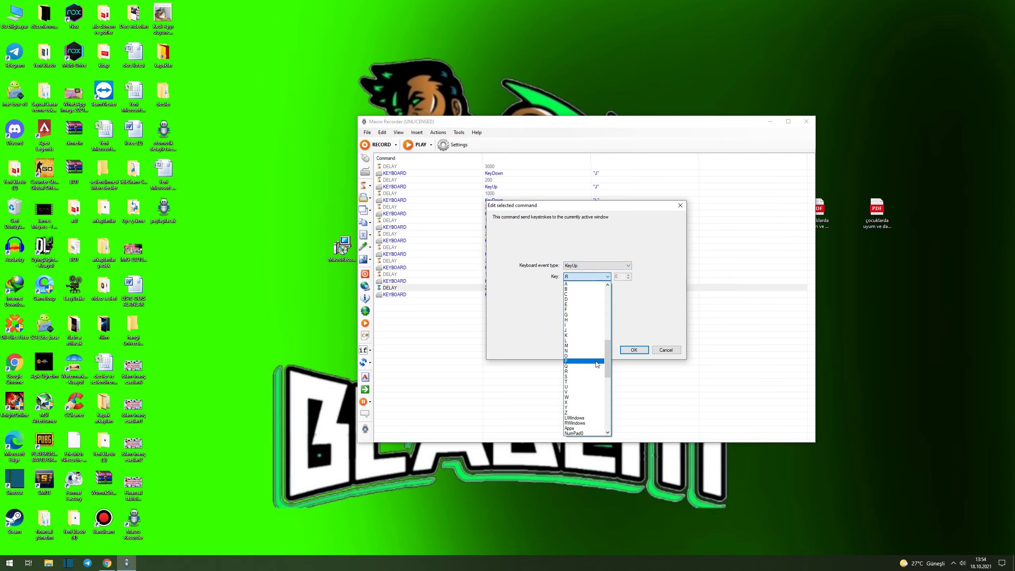
{"action": "left_click", "coordinate": [583, 369]}
{"action": "left_click", "coordinate": [631, 354]}
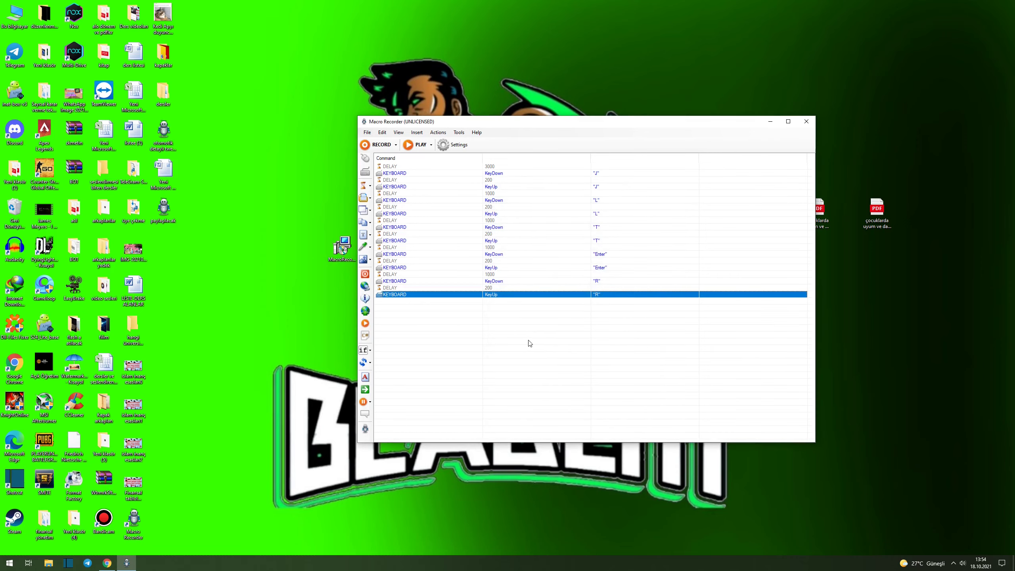
Copy the 1000 ms Delay command and paste it after the R KeyUp command
{"action": "left_click", "coordinate": [498, 276]}
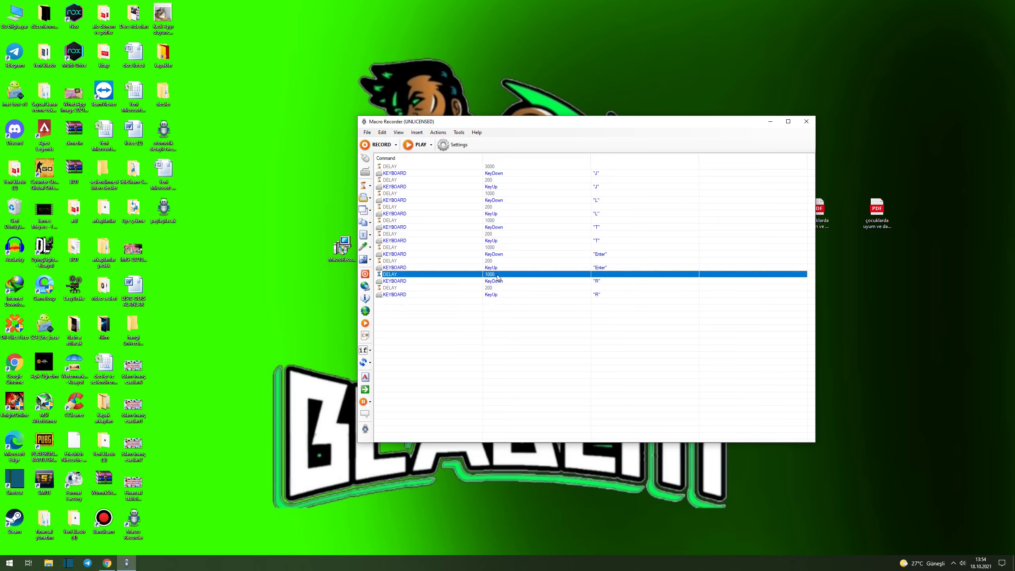
{"action": "left_click", "coordinate": [493, 301]}
{"action": "left_click", "coordinate": [496, 295]}
{"action": "key", "text": "ctrl+v"}
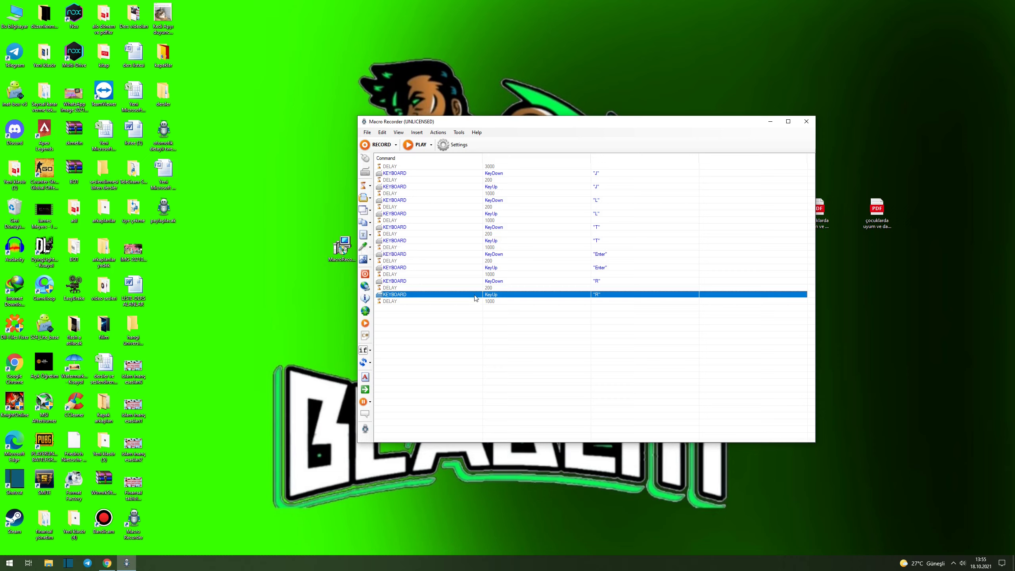
{"action": "left_click", "coordinate": [492, 302]}
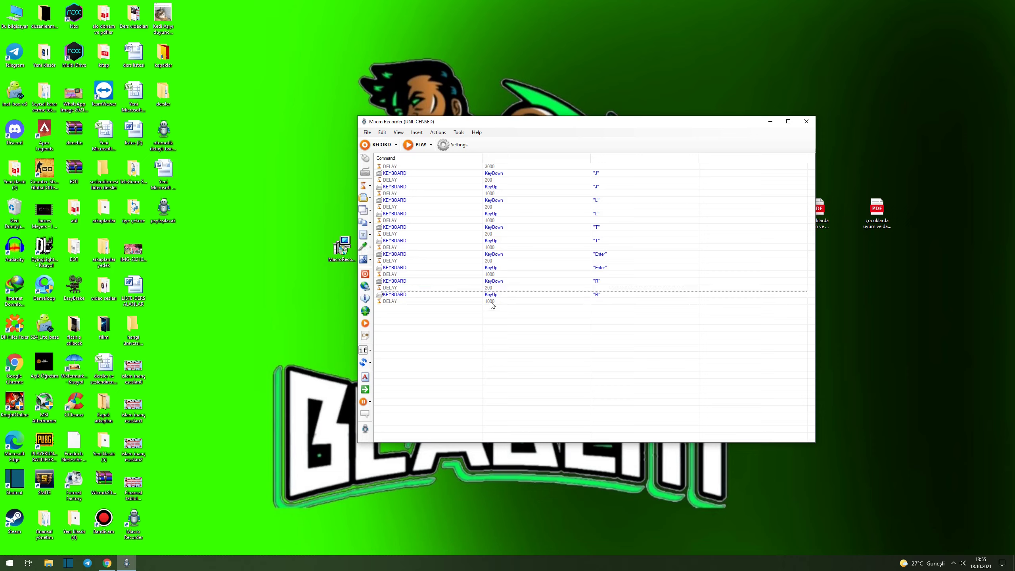
Add a Type Text command after the last 1000 ms delay with the text "atılacak tweeti buraya yazın"
{"action": "left_click", "coordinate": [365, 236]}
{"action": "left_click", "coordinate": [392, 237]}
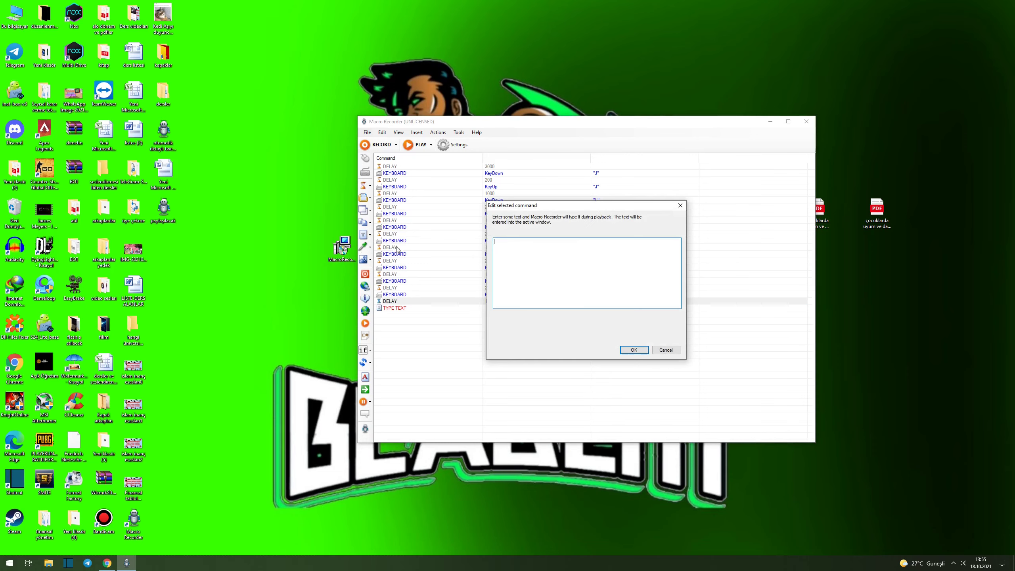
{"action": "left_click_drag", "start_coordinate": [590, 207], "coordinate": [689, 284]}
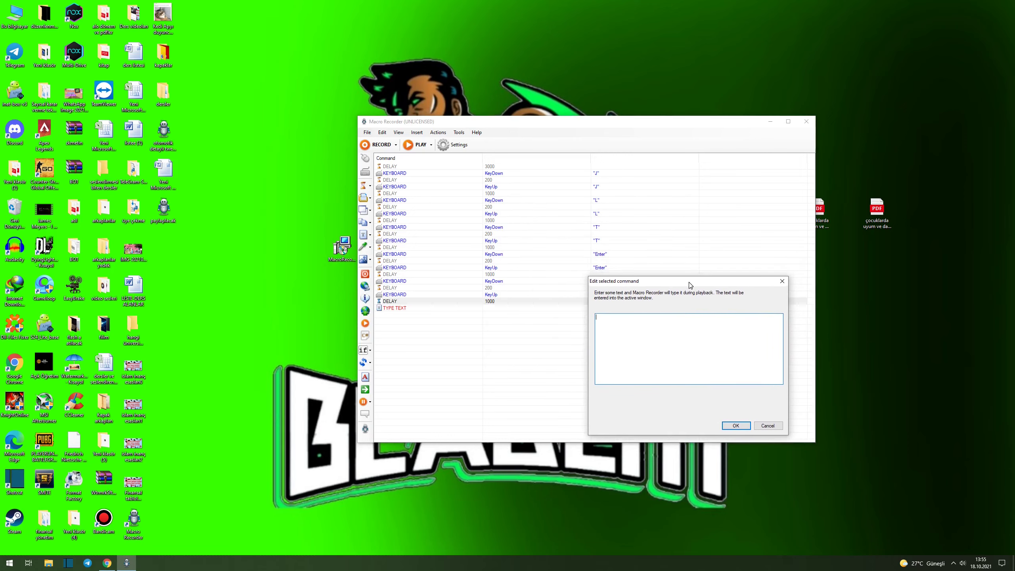
{"action": "left_click", "coordinate": [686, 325]}
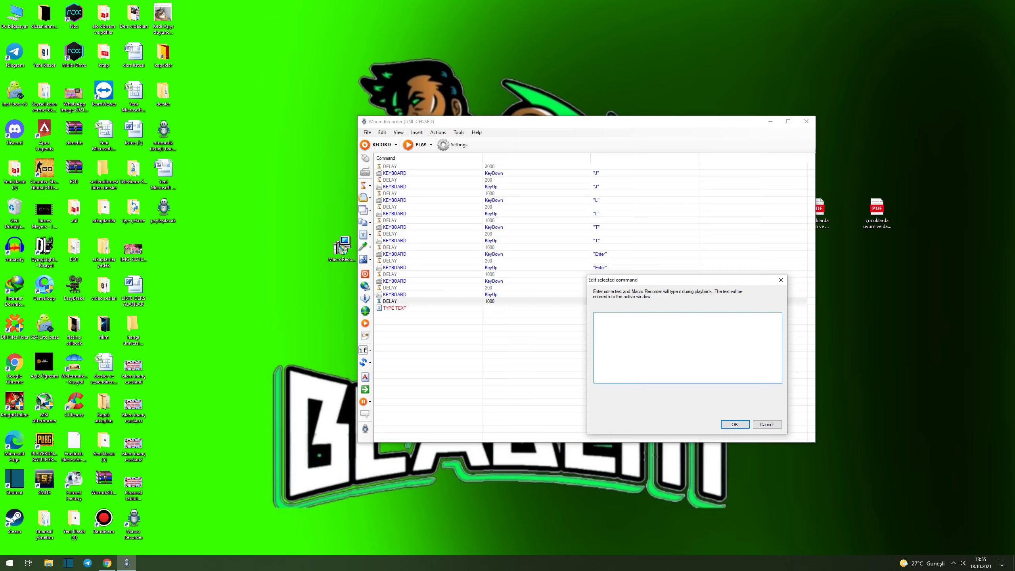
{"action": "type", "text": "yazılacak"}
{"action": "key", "text": "ctrl+a"}
{"action": "type", "text": "atılacak tweeti bura"}
{"action": "left_click", "coordinate": [739, 426]}
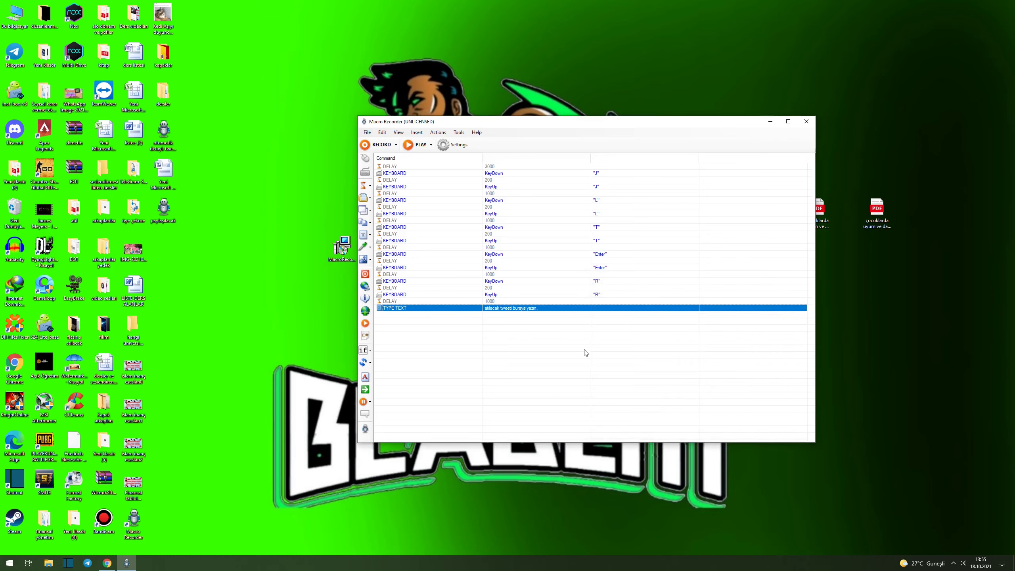
Copy the 1000 ms Delay command and paste it after the Type Text command
{"action": "left_click", "coordinate": [510, 303]}
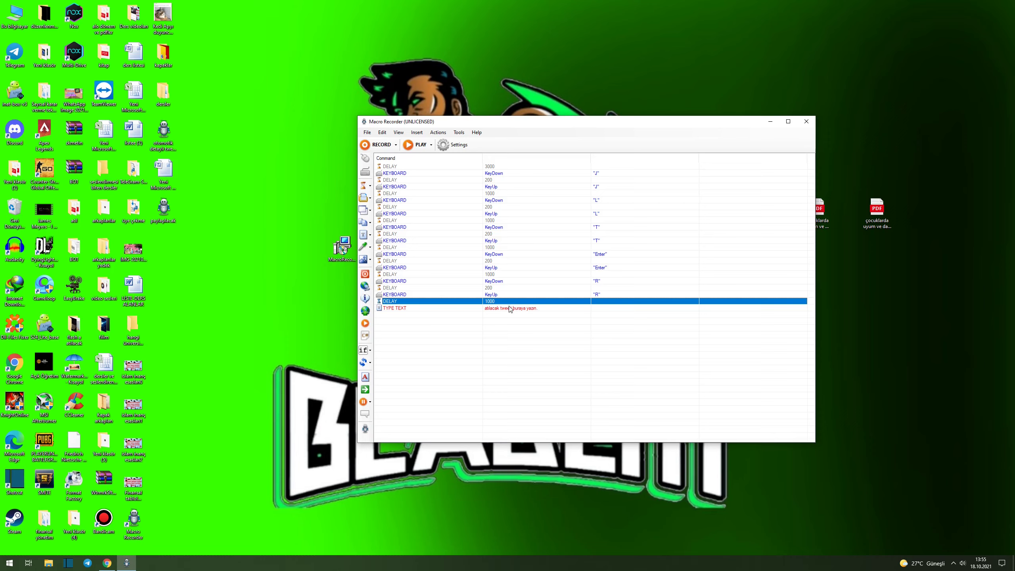
{"action": "left_click", "coordinate": [511, 309]}
{"action": "left_click", "coordinate": [513, 316]}
{"action": "left_click", "coordinate": [515, 311]}
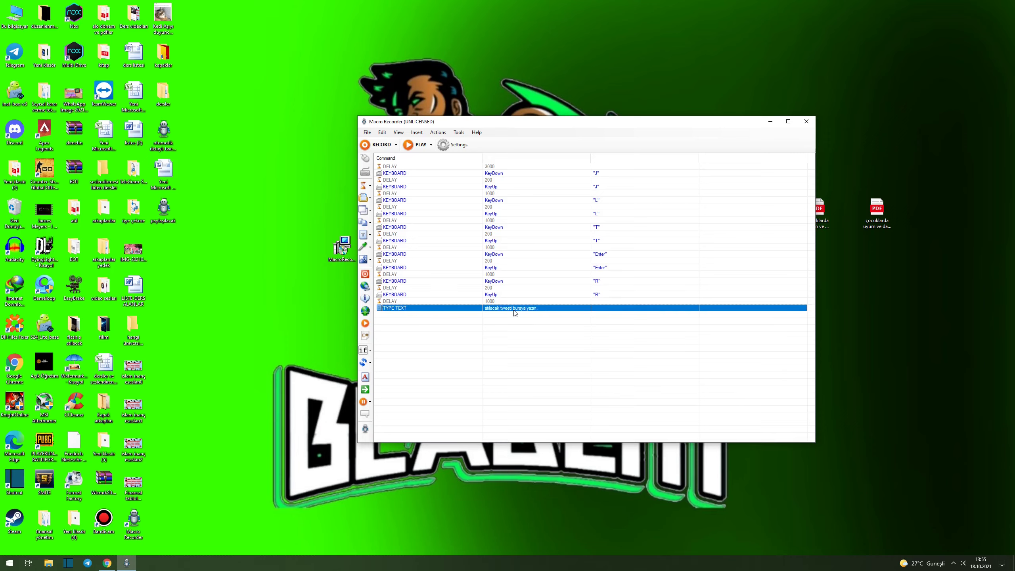
{"action": "key", "text": "ctrl+v"}
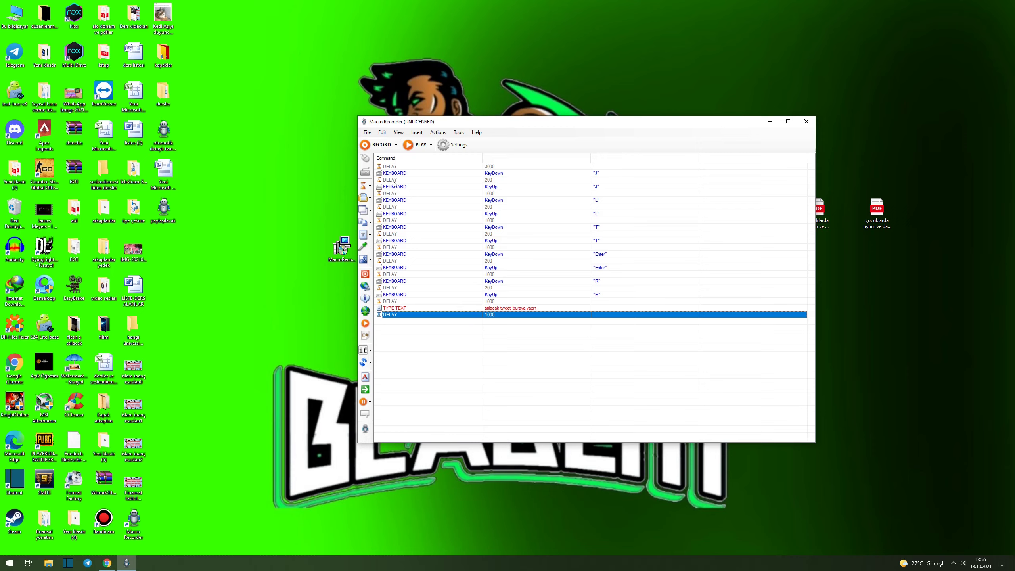
Add a keyboard command after the last 1000 ms delay with event type KeyDown and key ControlLeft
{"action": "left_click", "coordinate": [365, 158]}
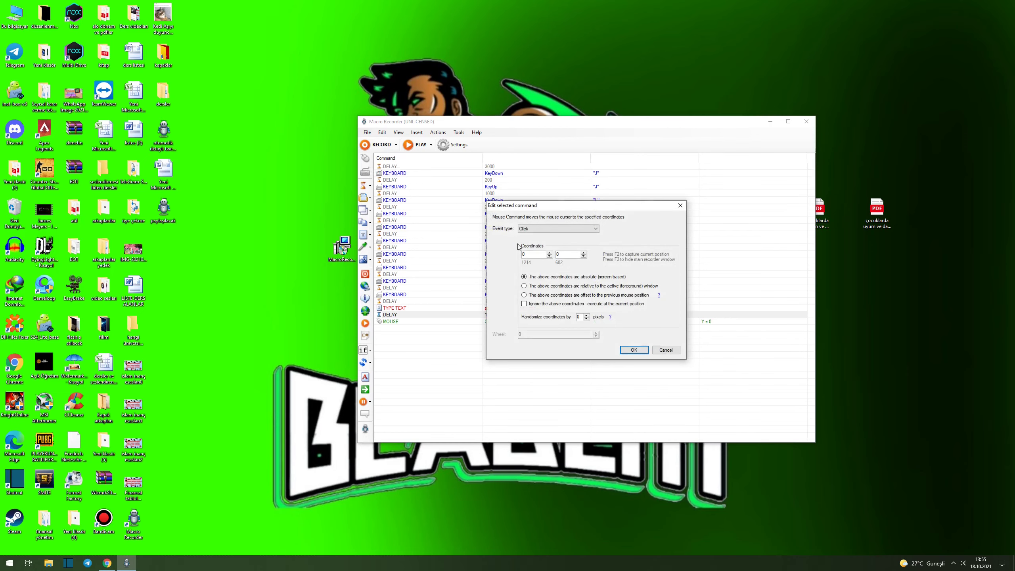
{"action": "left_click", "coordinate": [682, 207]}
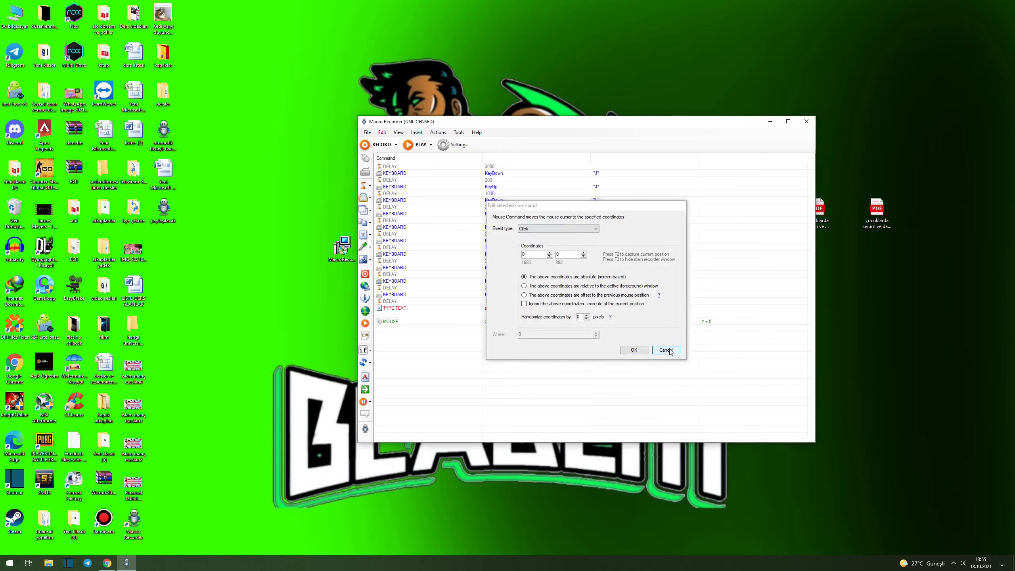
{"action": "left_click", "coordinate": [368, 173]}
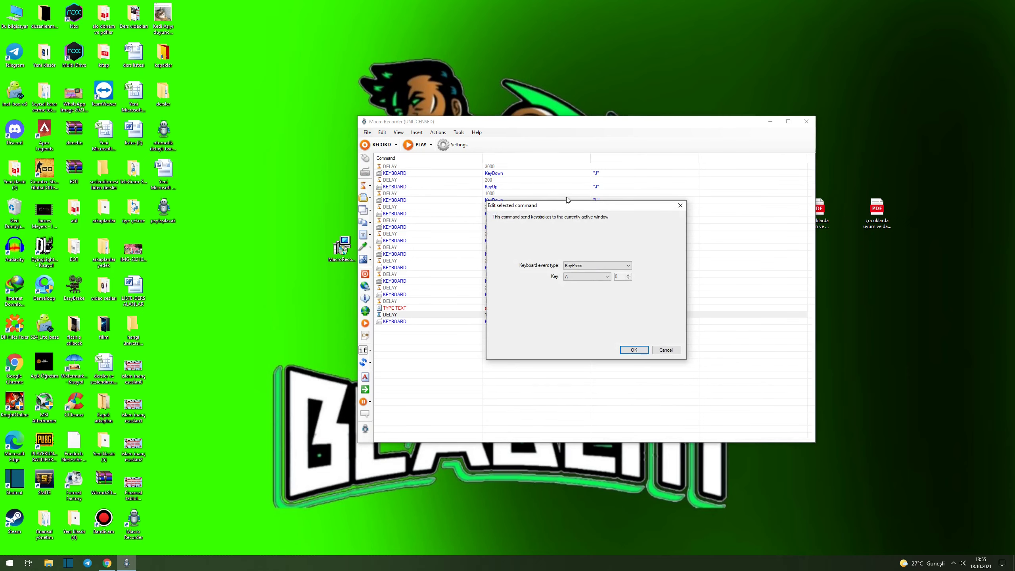
{"action": "left_click_drag", "start_coordinate": [575, 205], "coordinate": [716, 243]}
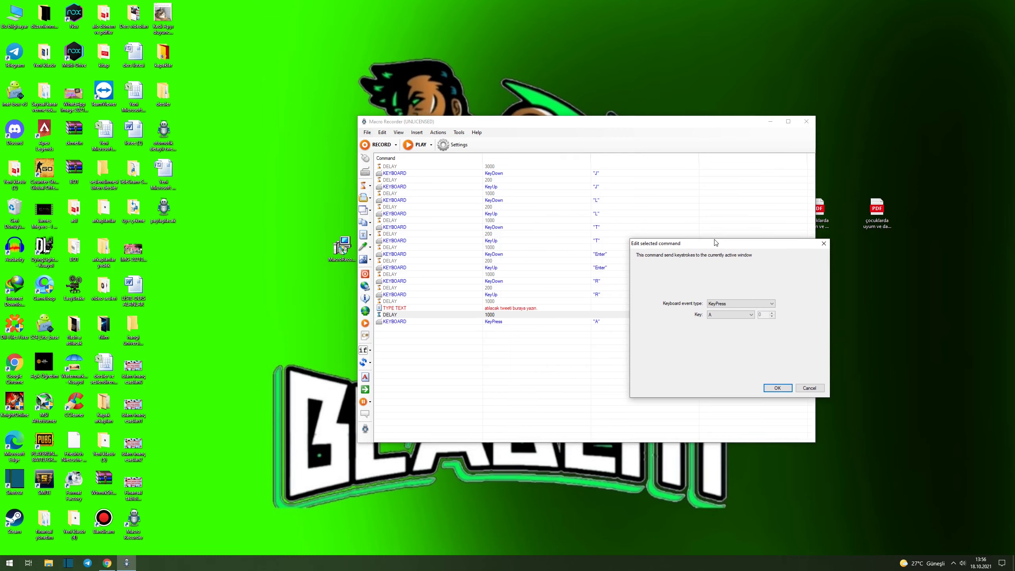
{"action": "left_click", "coordinate": [748, 304]}
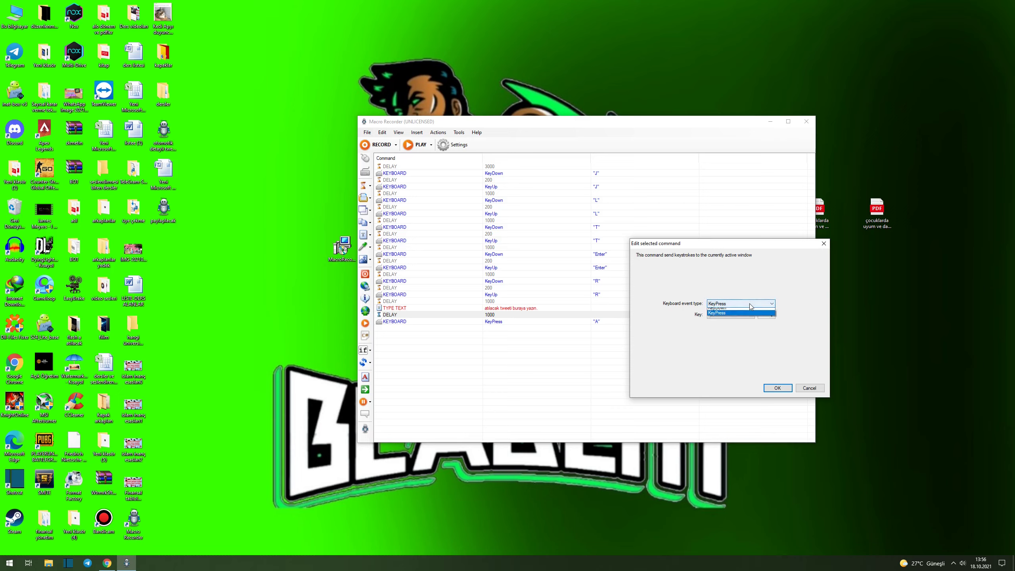
{"action": "left_click", "coordinate": [750, 316]}
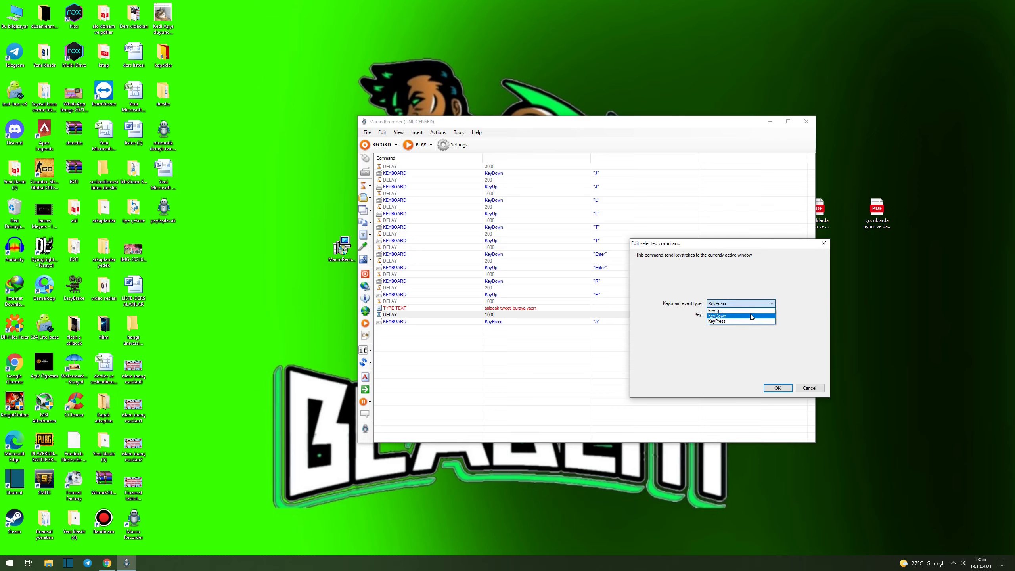
{"action": "left_click", "coordinate": [751, 315]}
{"action": "left_click_drag", "start_coordinate": [752, 378], "coordinate": [756, 303]}
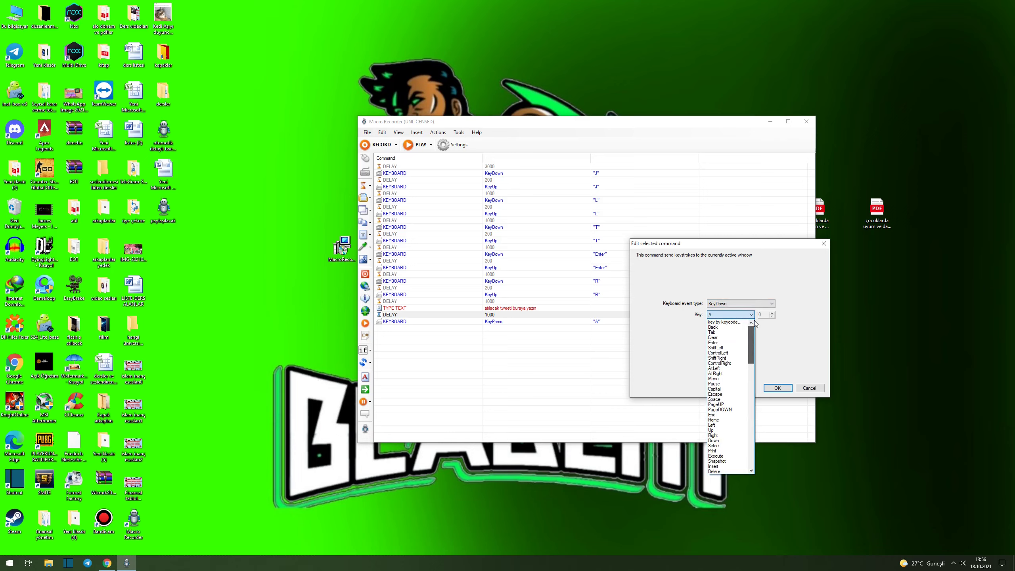
{"action": "left_click", "coordinate": [728, 354]}
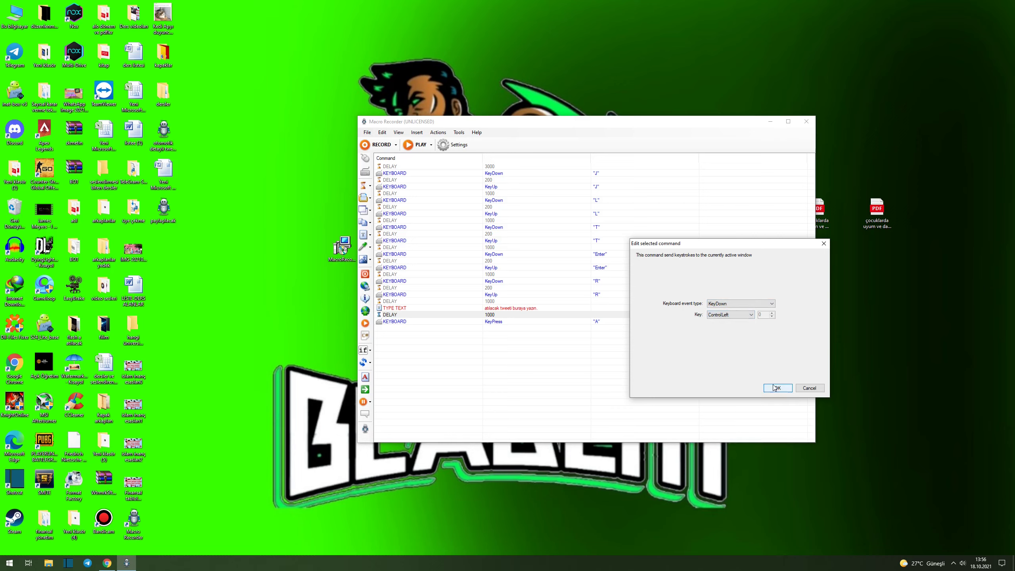
{"action": "left_click", "coordinate": [778, 388]}
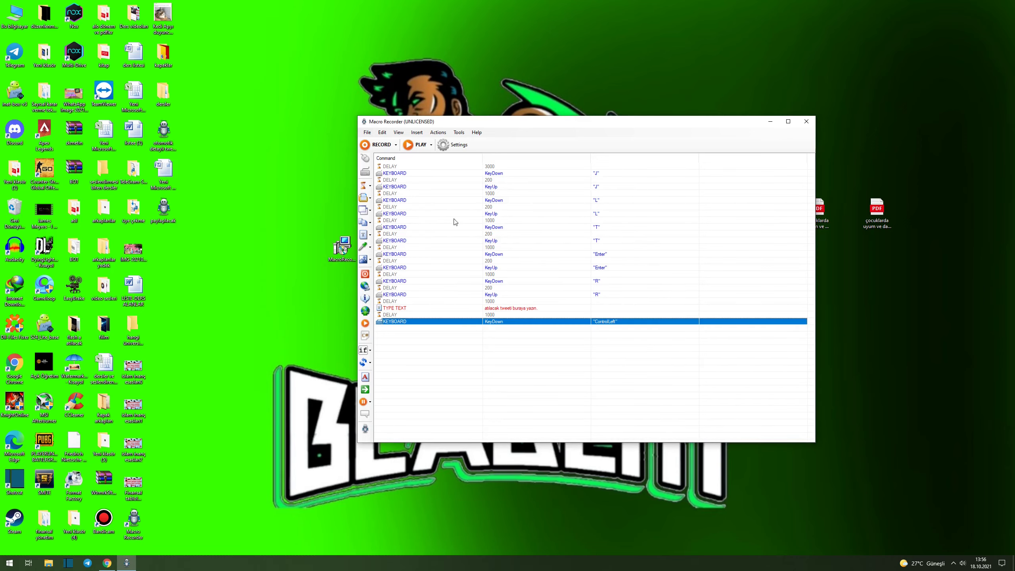
Copy a 200 ms Delay command and paste it after the ControlLeft KeyDown command
{"action": "left_click", "coordinate": [498, 260]}
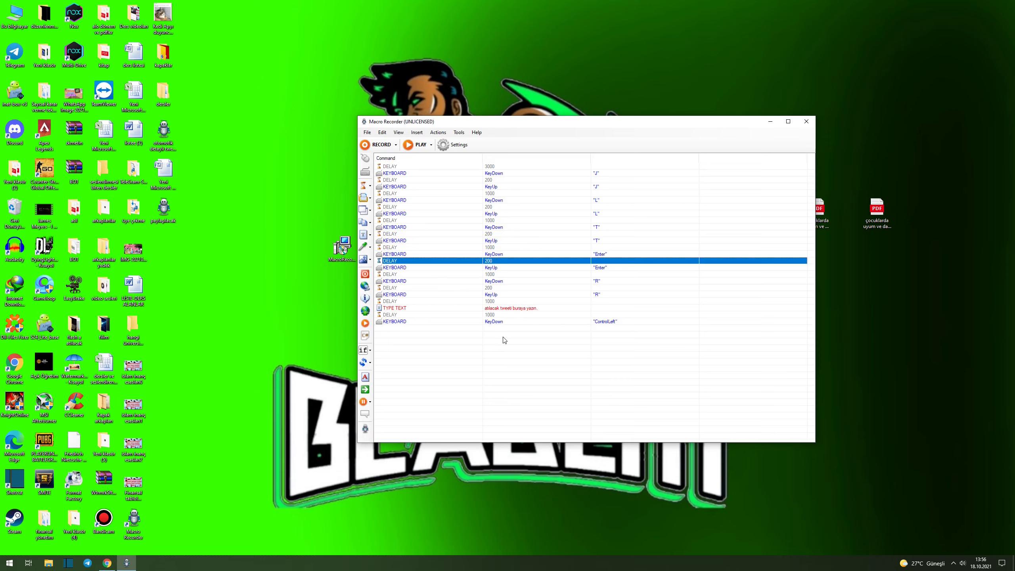
{"action": "left_click", "coordinate": [499, 324]}
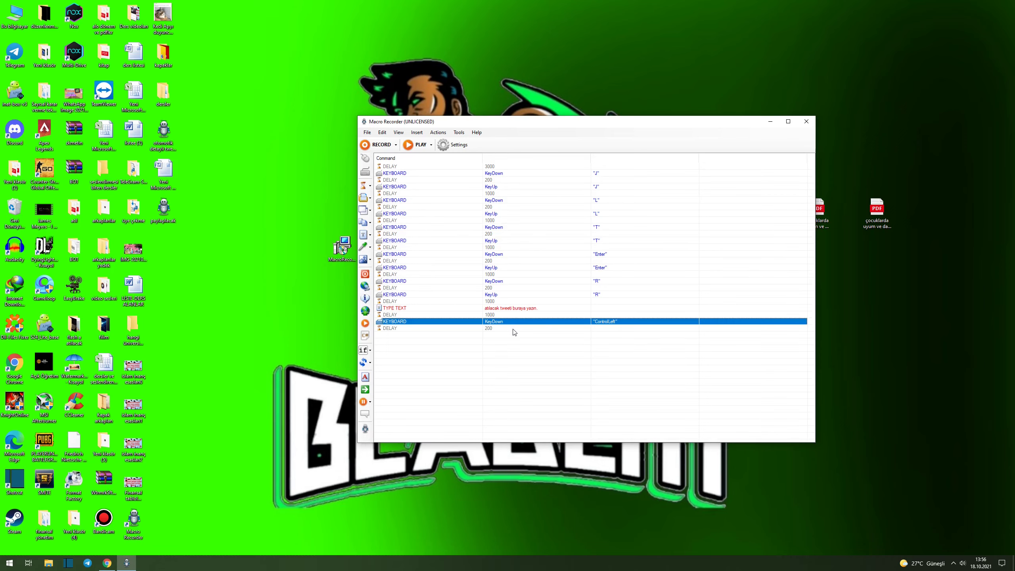
{"action": "key", "text": "ctrl+v"}
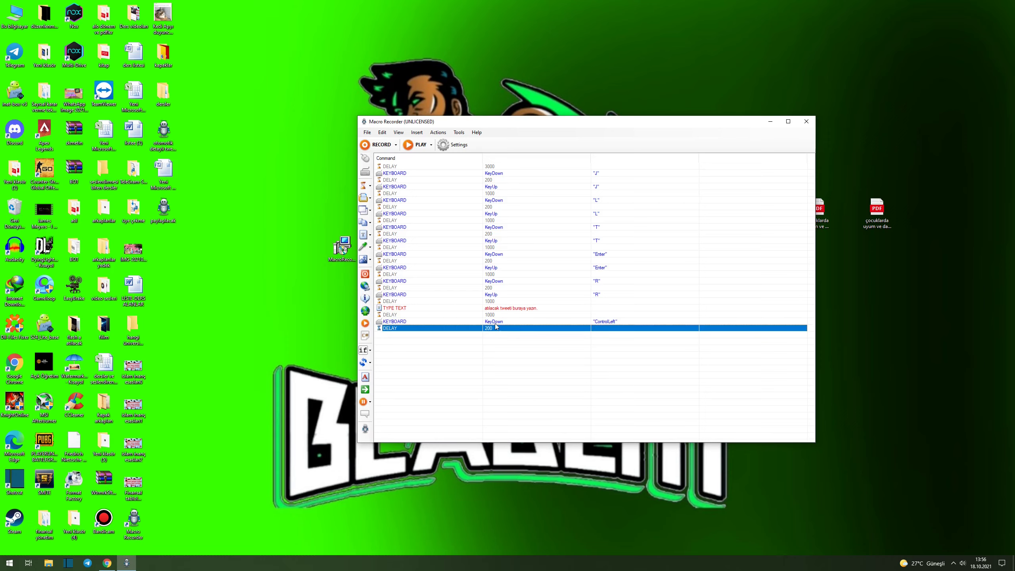
Add a keyboard command after the last 200 ms delay with event type KeyDown and key Enter
{"action": "left_click", "coordinate": [365, 172]}
{"action": "left_click", "coordinate": [597, 266]}
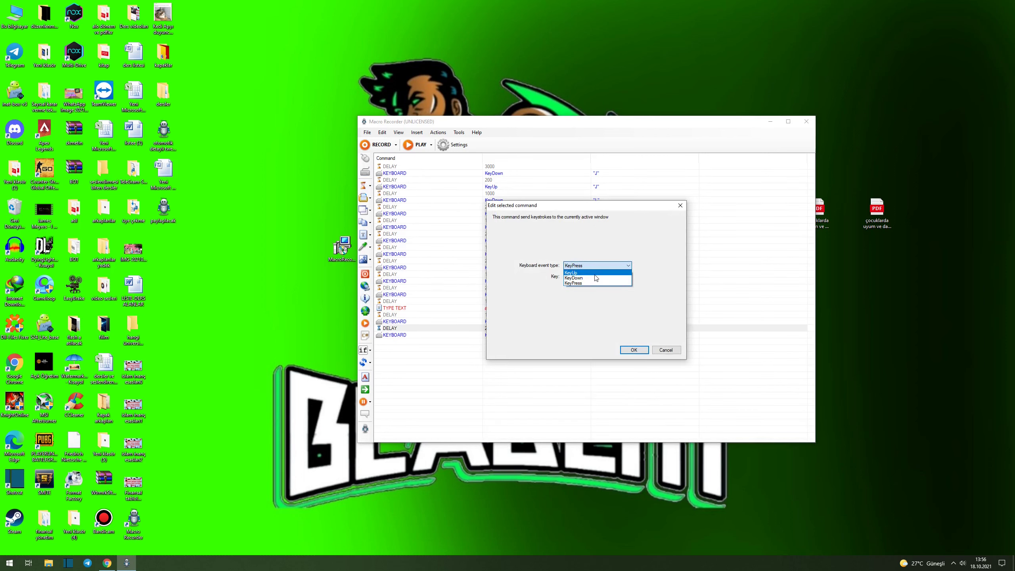
{"action": "left_click", "coordinate": [595, 278]}
{"action": "left_click", "coordinate": [607, 276]}
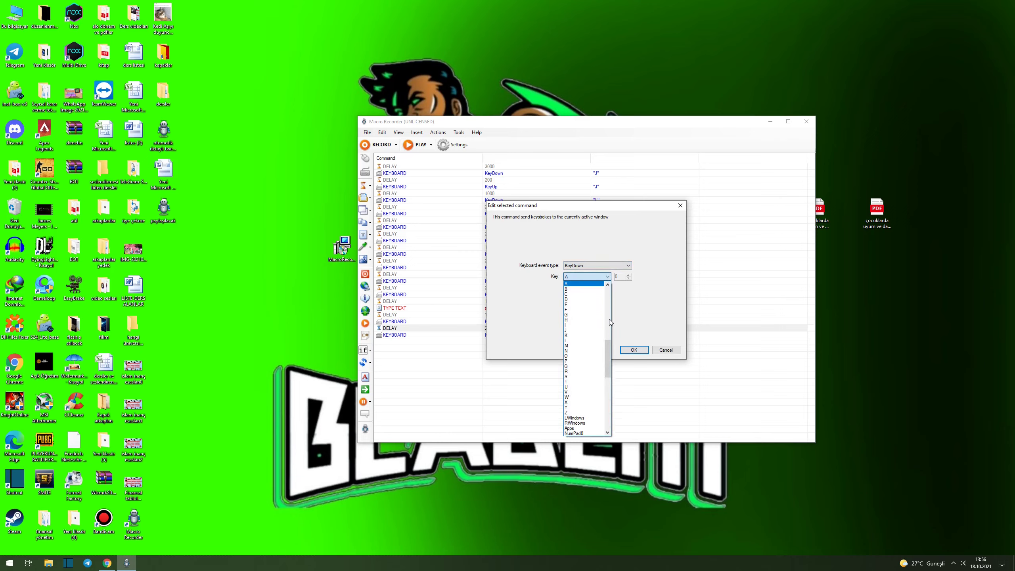
{"action": "scroll", "coordinate": [588, 340], "scroll_direction": "up", "scroll_amount": 4}
{"action": "left_click", "coordinate": [582, 304]}
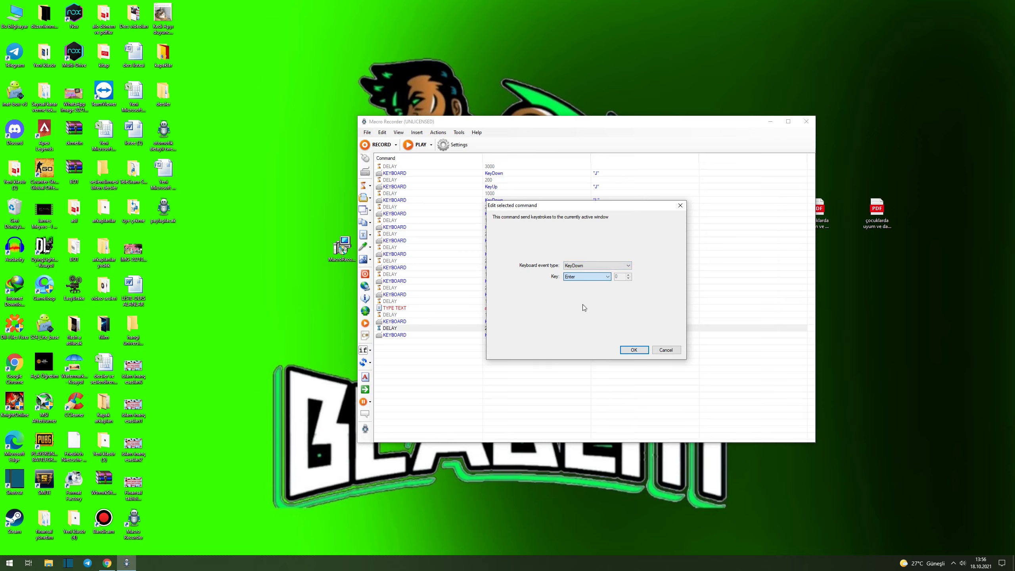
{"action": "left_click", "coordinate": [634, 350]}
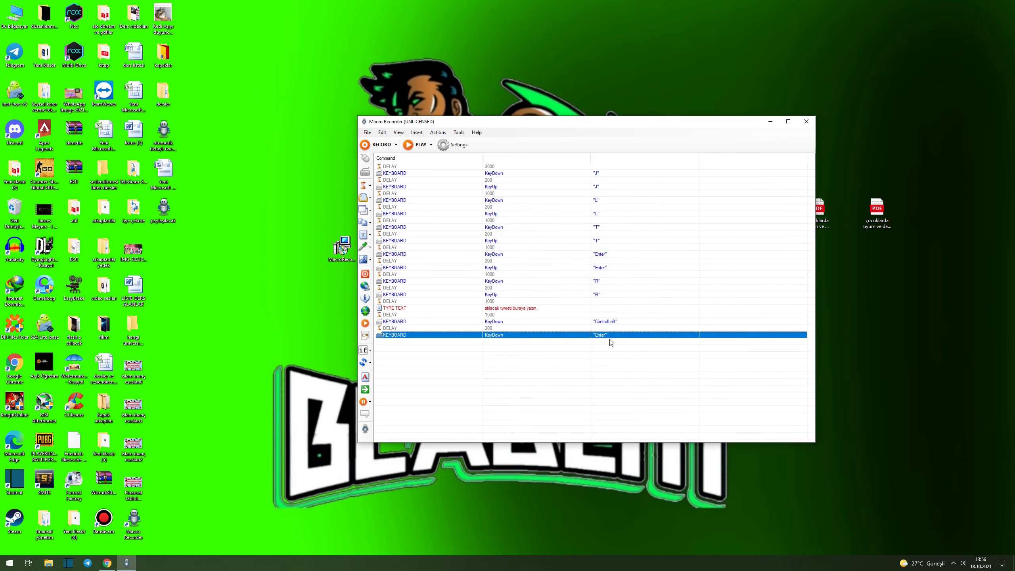
Paste the copied 200 ms Delay command after the last Enter KeyDown command
{"action": "left_click", "coordinate": [550, 345]}
{"action": "left_click", "coordinate": [555, 336]}
{"action": "key", "text": "ctrl+v"}
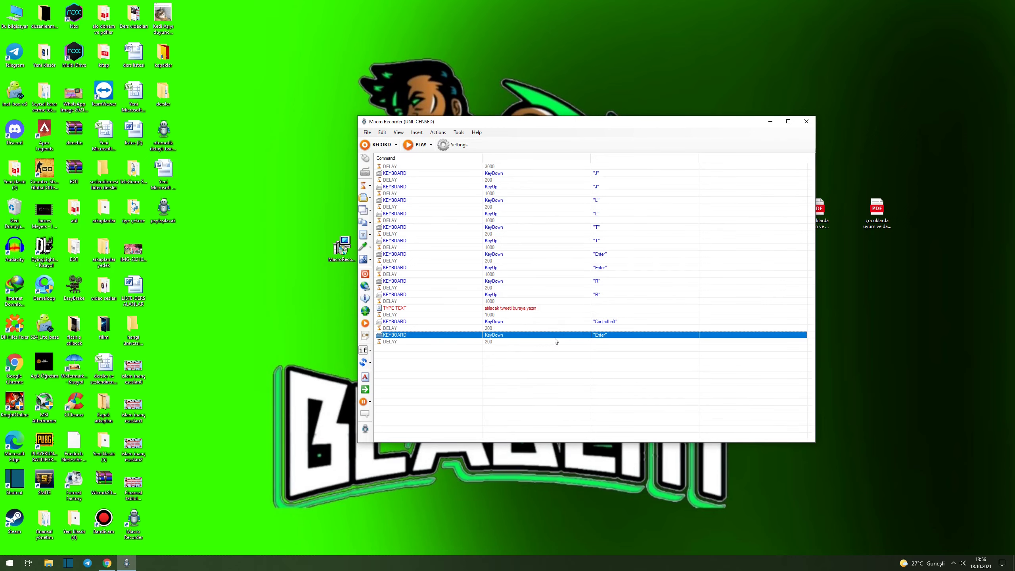
Add a keyboard command below the last Enter KeyDown command with event type KeyUp and key Enter
{"action": "left_click", "coordinate": [366, 175]}
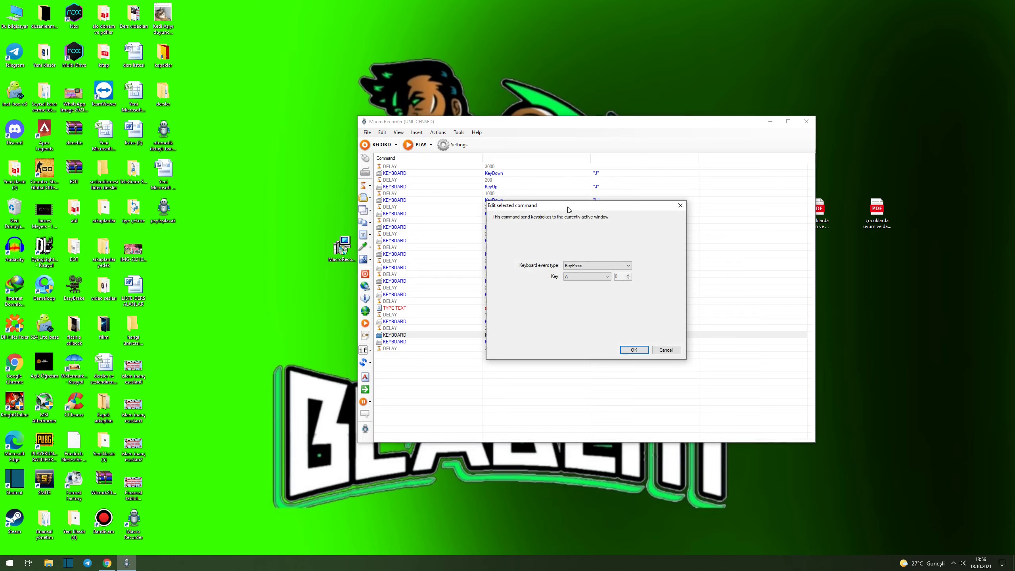
{"action": "left_click_drag", "start_coordinate": [569, 211], "coordinate": [763, 213]}
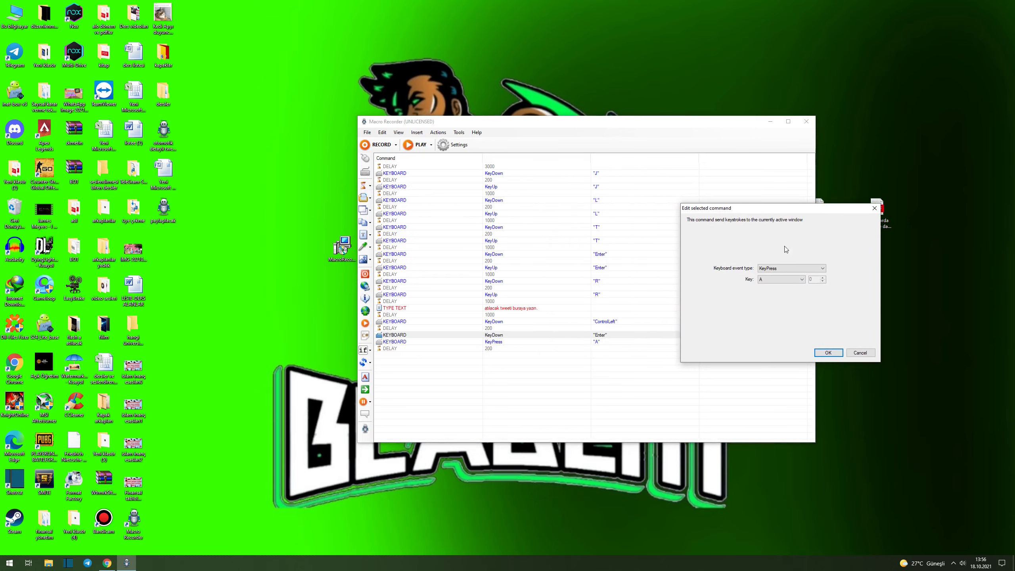
{"action": "left_click", "coordinate": [795, 267]}
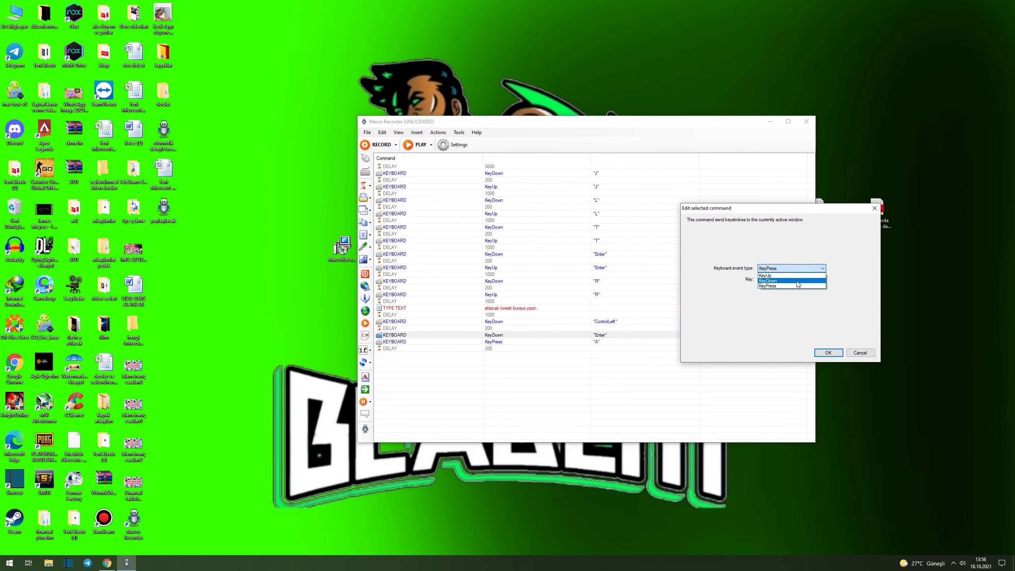
{"action": "left_click", "coordinate": [796, 276]}
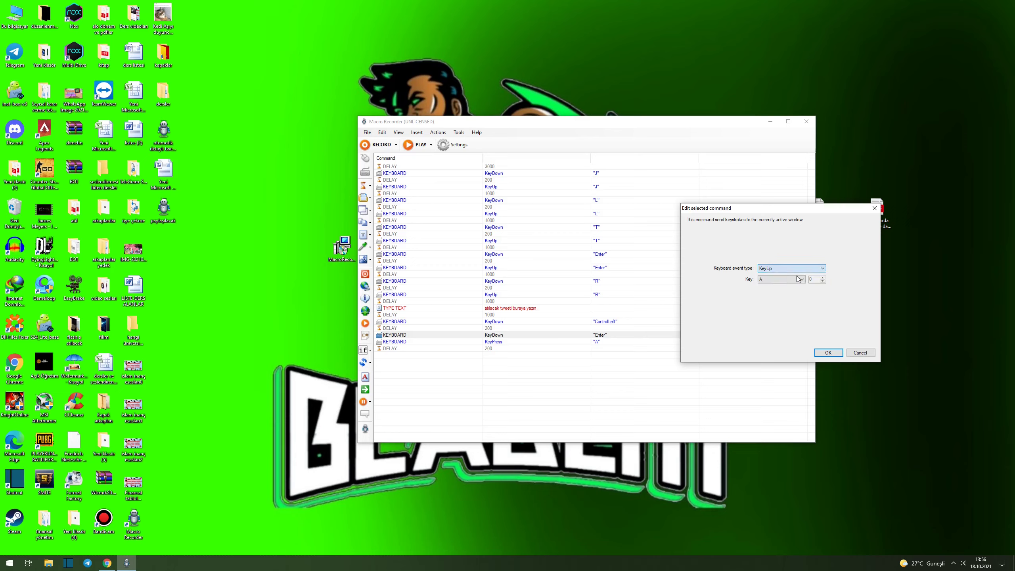
{"action": "left_click", "coordinate": [801, 280]}
{"action": "scroll", "coordinate": [802, 290], "scroll_direction": "up", "scroll_amount": 5}
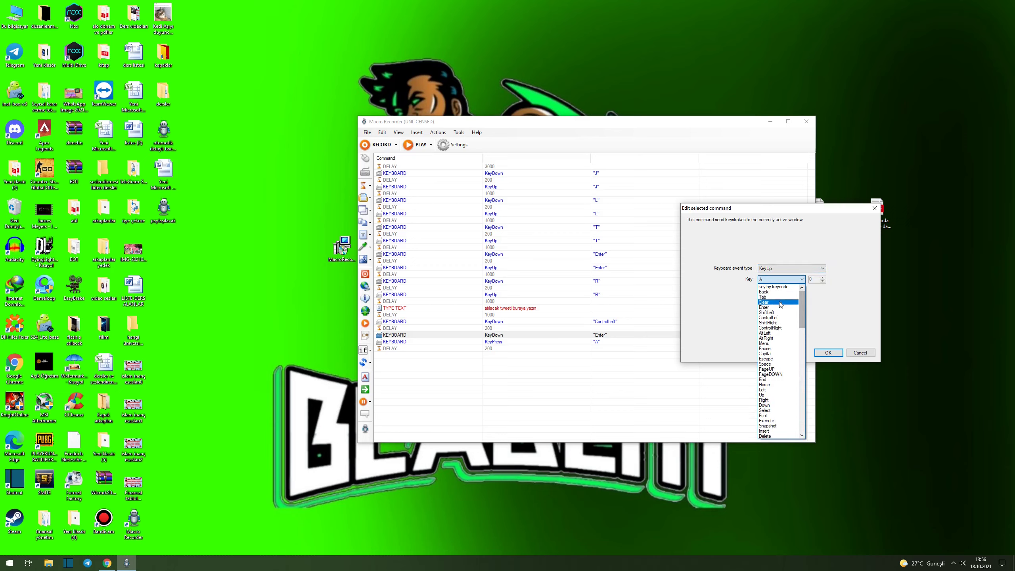
{"action": "left_click", "coordinate": [764, 307]}
{"action": "left_click", "coordinate": [828, 352]}
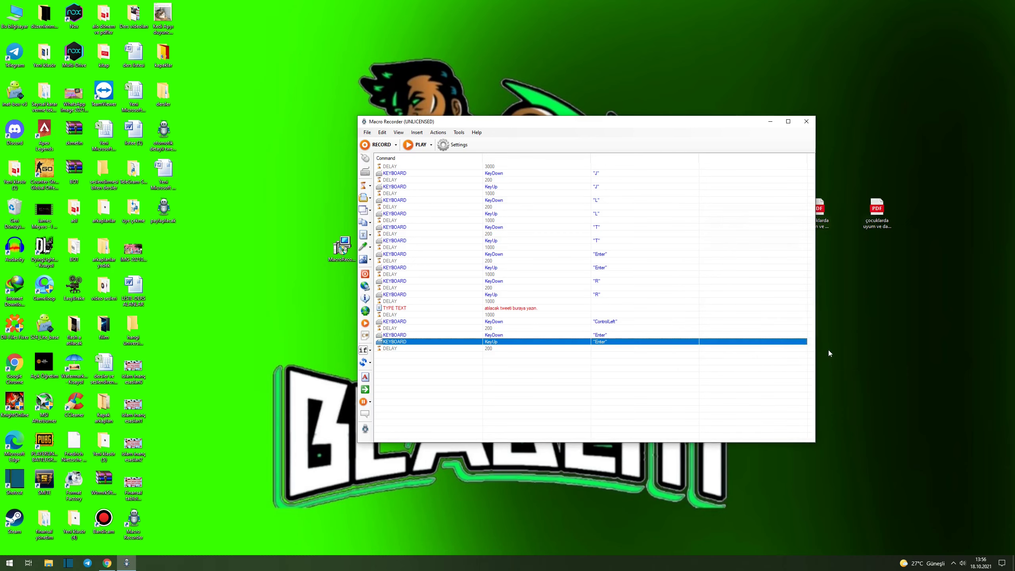
Reorder the last two commands so the 200 ms delay sits between the Enter KeyDown and Enter KeyUp commands
{"action": "left_click_drag", "start_coordinate": [515, 344], "coordinate": [512, 352]}
{"action": "left_click", "coordinate": [511, 343]}
{"action": "key", "text": "Delete"}
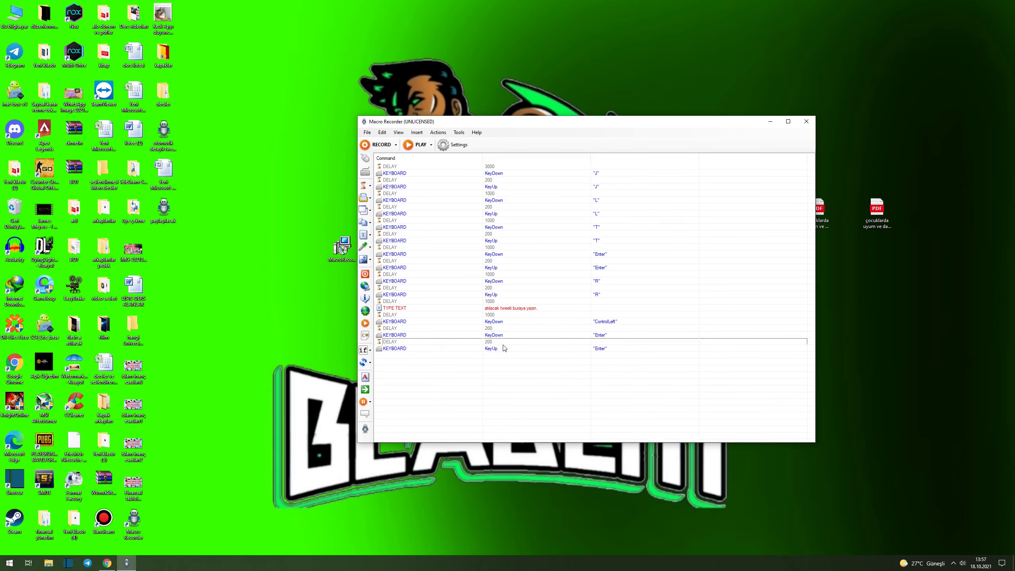
Copy the last 200 ms Delay command and paste it after the final Enter KeyUp command
{"action": "left_click", "coordinate": [507, 340]}
{"action": "key", "text": "ctrl+c"}
{"action": "left_click", "coordinate": [502, 349]}
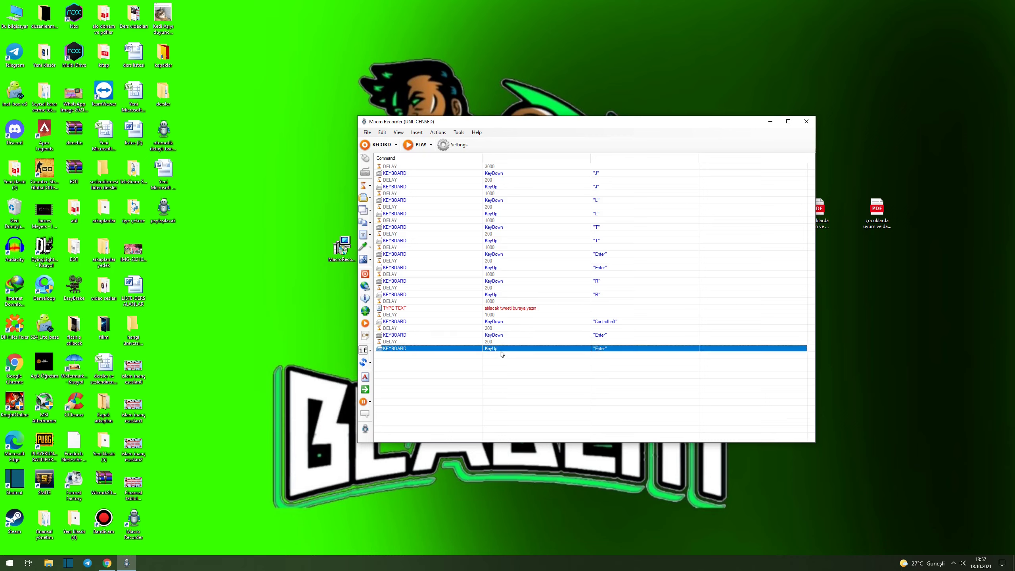
{"action": "key", "text": "ctrl+v"}
Copy the ControlLeft KeyDown command and paste it after the last 200 ms delay
{"action": "left_click", "coordinate": [508, 322]}
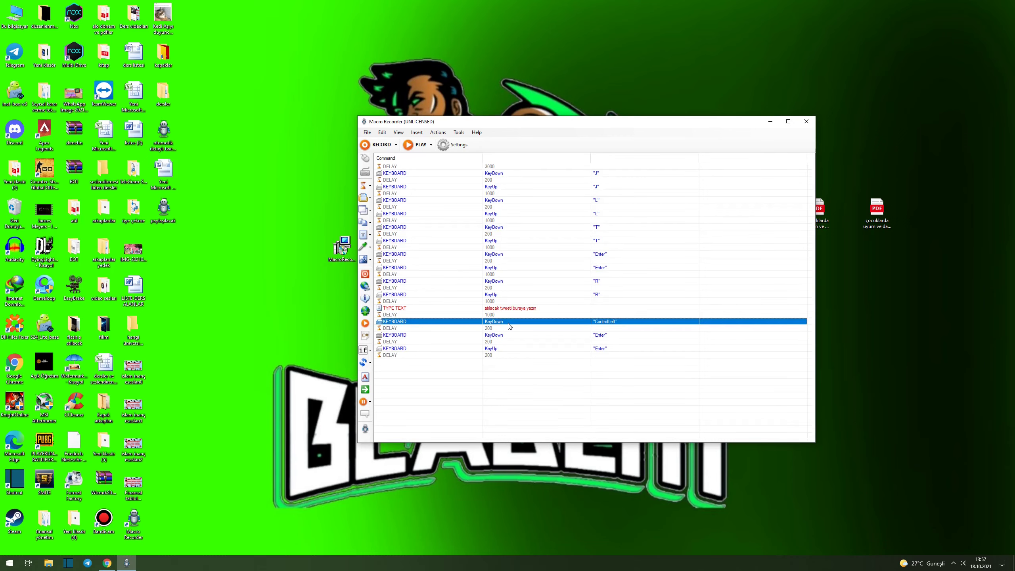
{"action": "key", "text": "ctrl+c"}
{"action": "left_click", "coordinate": [500, 355]}
{"action": "key", "text": "ctrl+v"}
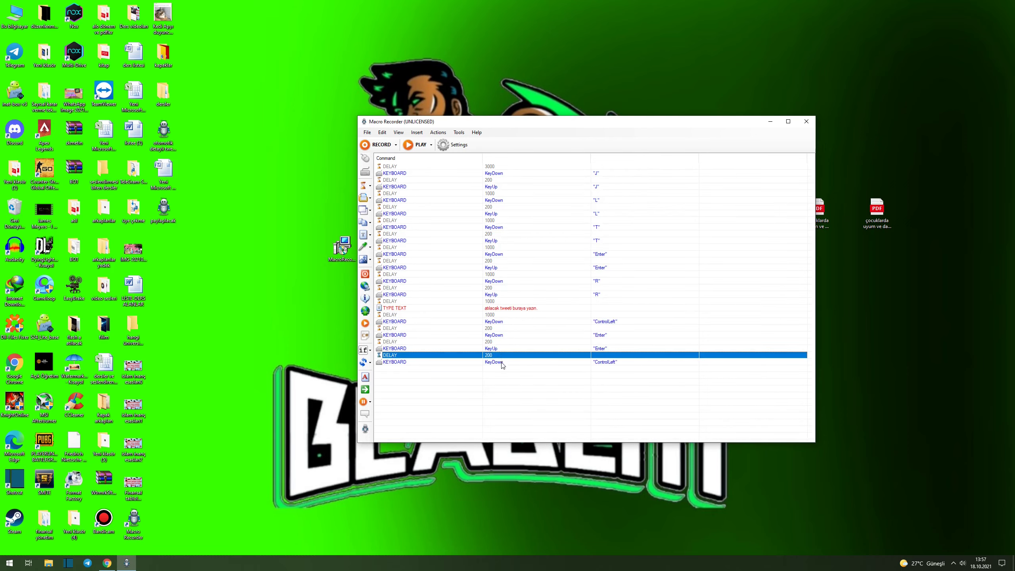
Change the event type of the last ControlLeft command to KeyUp
{"action": "double_click", "coordinate": [501, 362]}
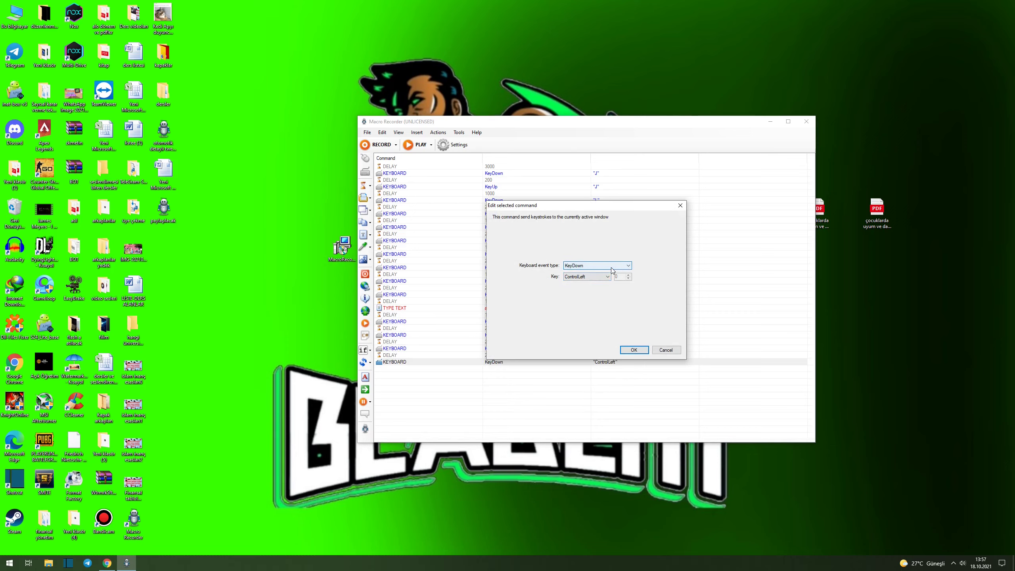
{"action": "left_click", "coordinate": [612, 267]}
{"action": "left_click", "coordinate": [607, 279]}
{"action": "left_click", "coordinate": [631, 349]}
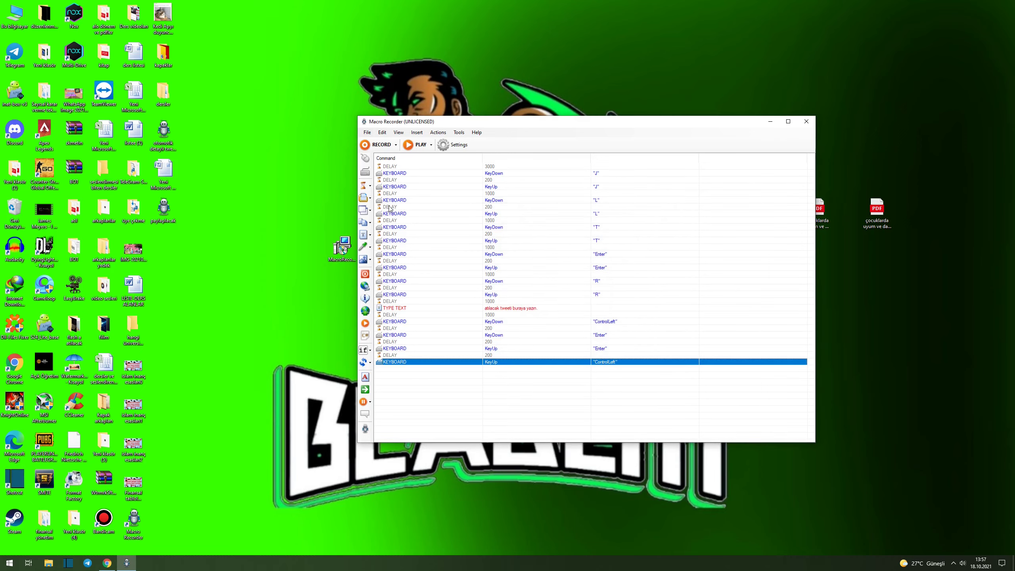
Add a Delay command of 1000 ms after the ControlLeft KeyUp command
{"action": "left_click", "coordinate": [366, 187]}
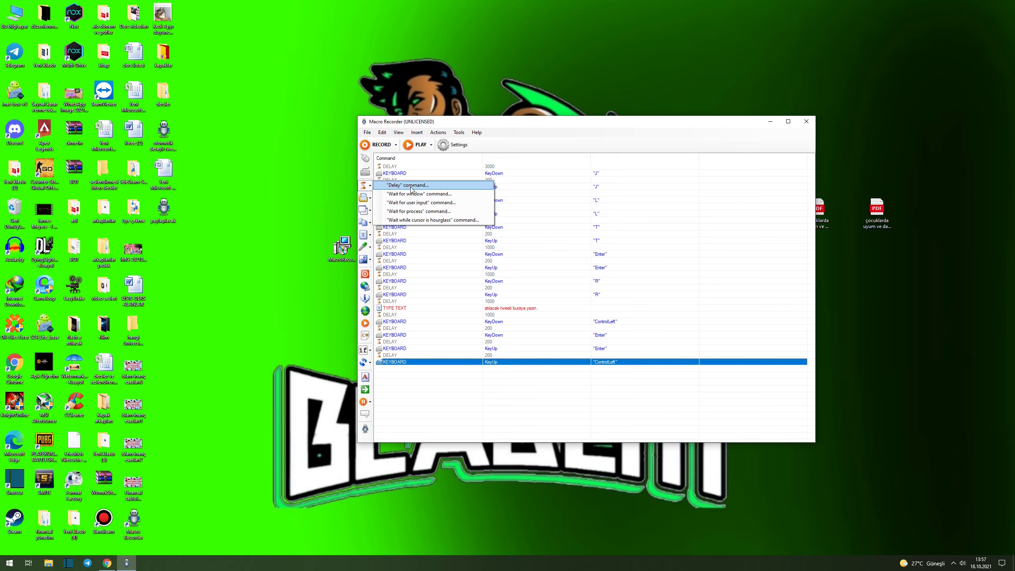
{"action": "left_click", "coordinate": [411, 187]}
{"action": "type", "text": "1"}
{"action": "left_click", "coordinate": [634, 350]}
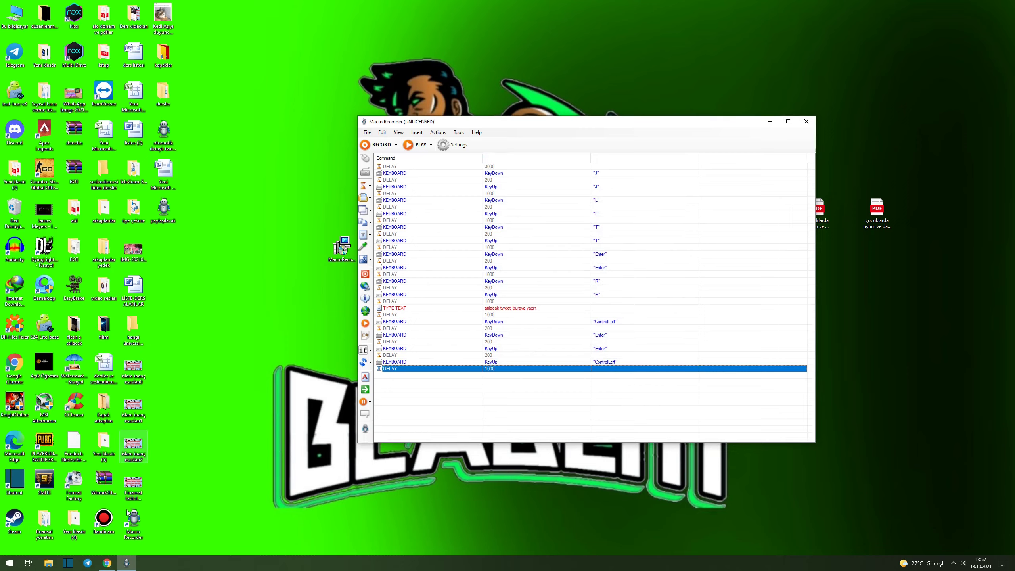
Switch to Twitter in Chrome and open the trending hashtag #BilimKuruluNedenSessiz
{"action": "left_click", "coordinate": [107, 563]}
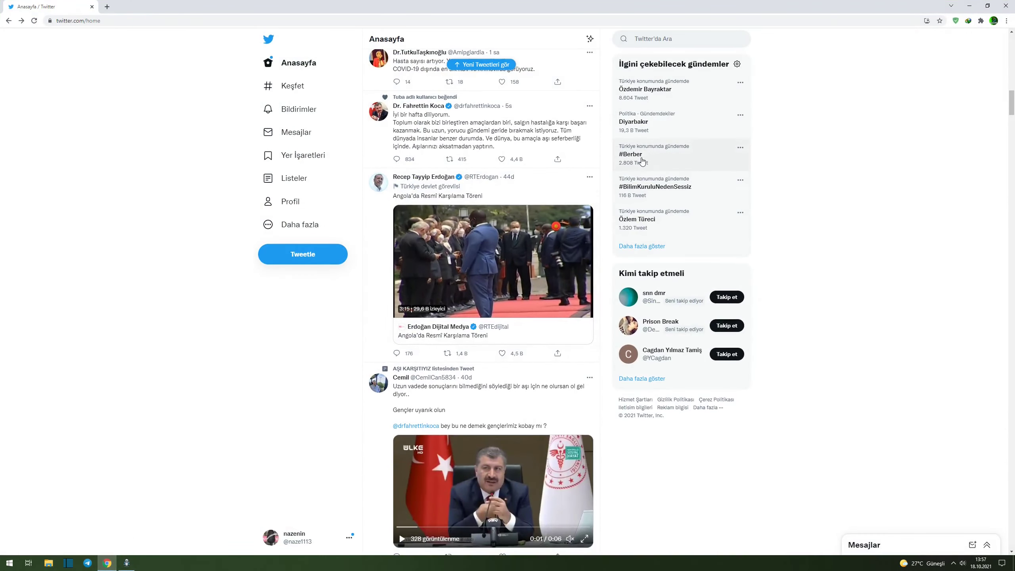
{"action": "left_click", "coordinate": [669, 197]}
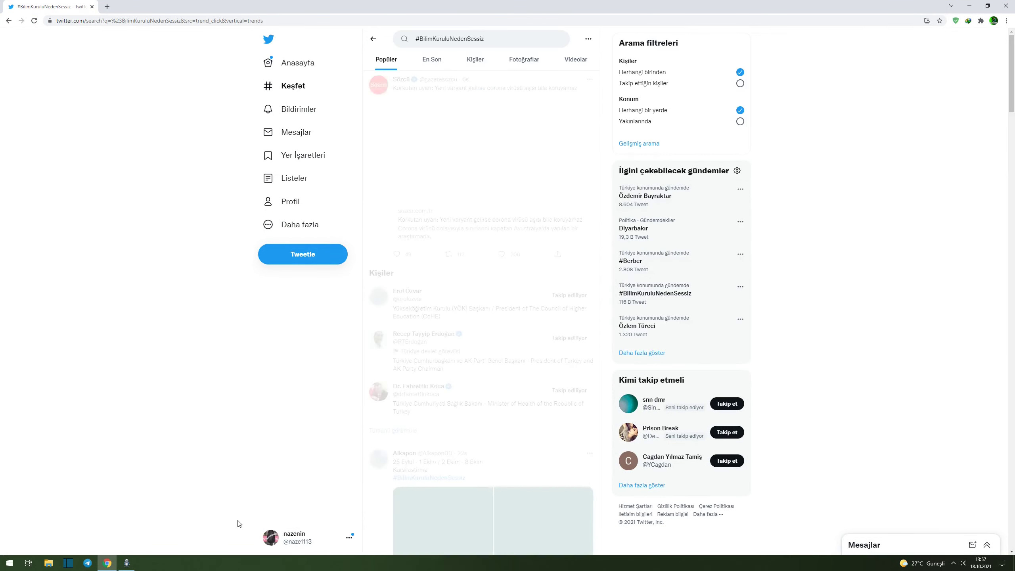
Switch to Macro Recorder, view the Type Text command's content without editing it, and minimize the window to return to Twitter
{"action": "left_click", "coordinate": [125, 563]}
{"action": "double_click", "coordinate": [509, 308]}
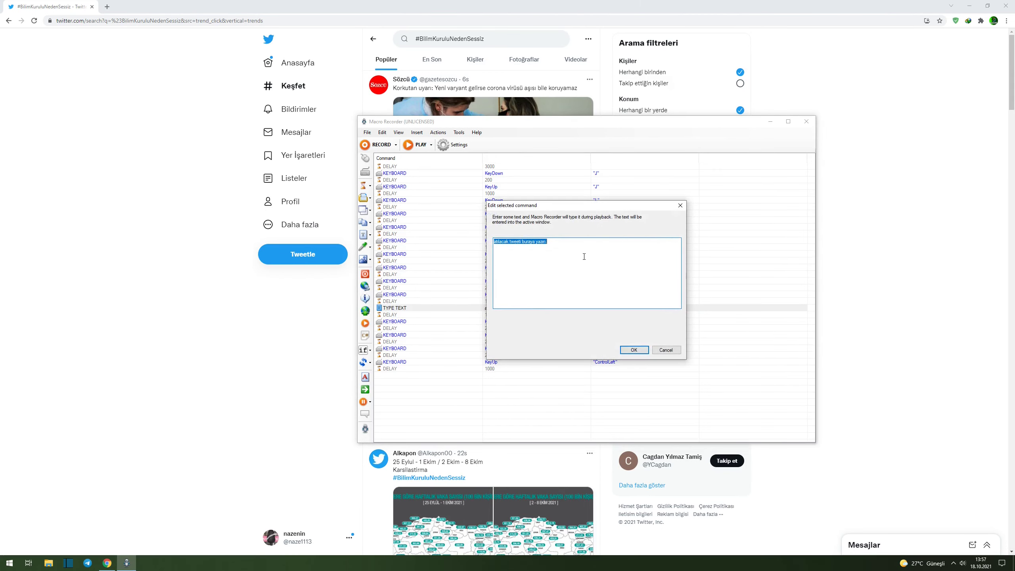
{"action": "key", "text": "Escape"}
{"action": "left_click", "coordinate": [771, 124]}
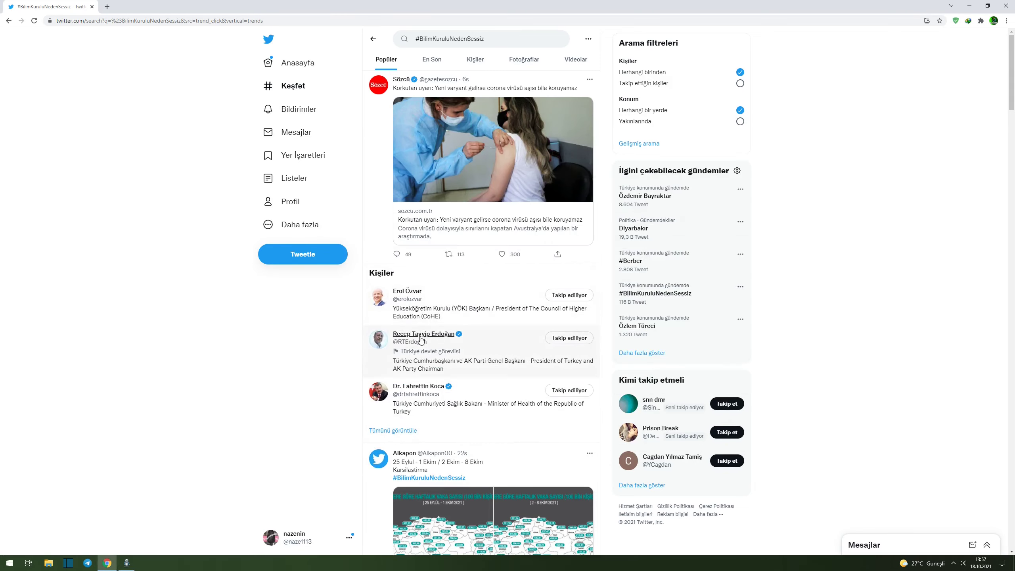
Show the hashtag's latest tweets and copy the text "#BilimKuruluNedenSessiz online eğitim zorunluluktur" from one of them
{"action": "scroll", "coordinate": [459, 352], "scroll_direction": "down", "scroll_amount": 10}
{"action": "scroll", "coordinate": [412, 367], "scroll_direction": "up", "scroll_amount": 10}
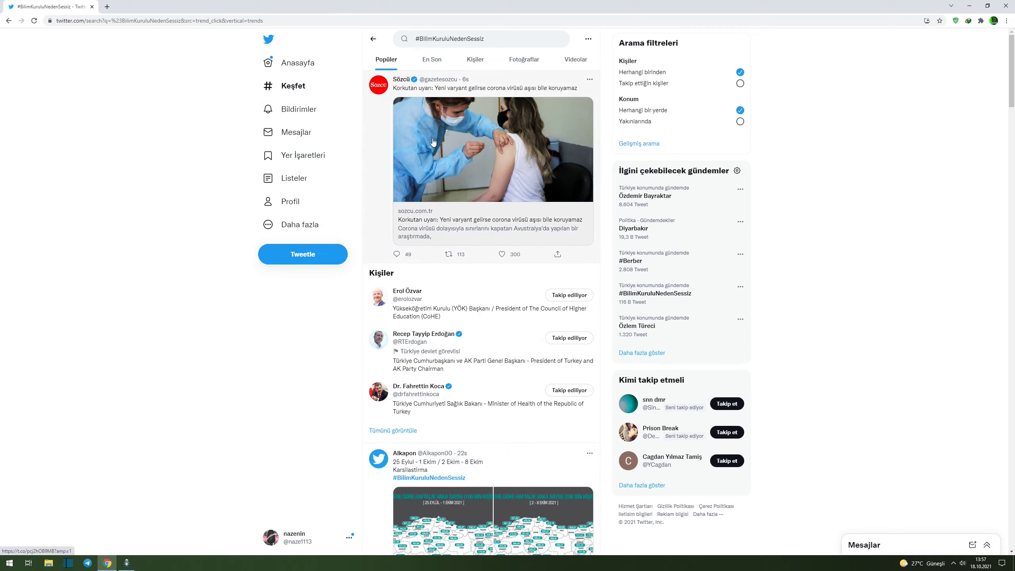
{"action": "left_click", "coordinate": [431, 59]}
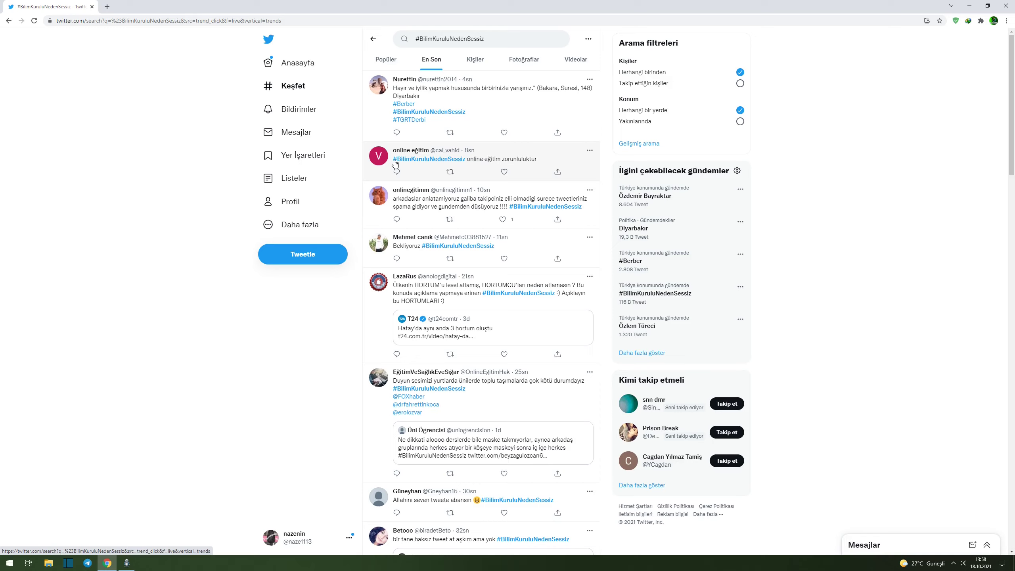
{"action": "left_click_drag", "start_coordinate": [393, 158], "coordinate": [537, 160]}
{"action": "key", "text": "ctrl+c"}
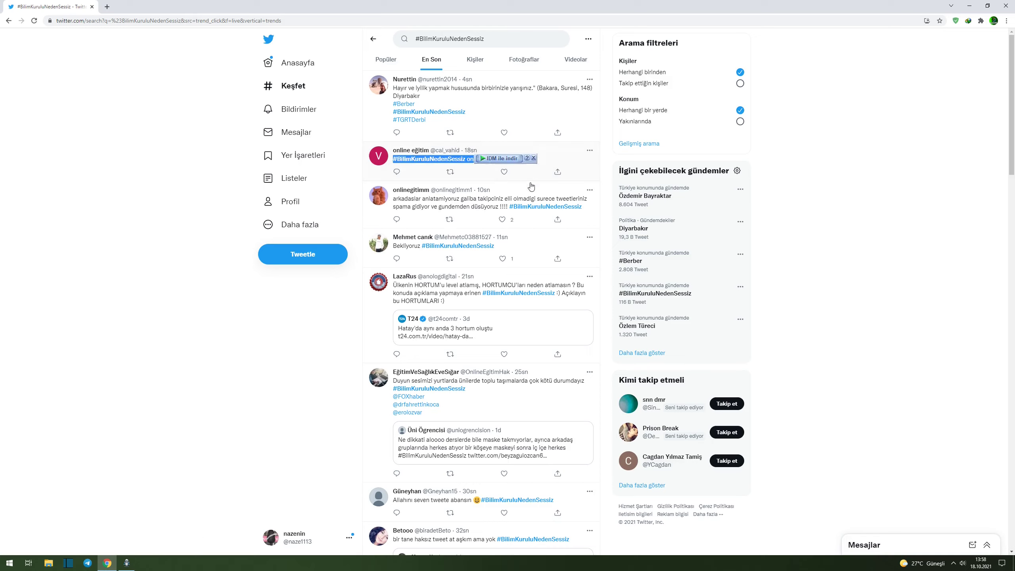
In Macro Recorder, replace the Type Text command's content with the copied text "#BilimKuruluNedenSessiz online eğitim zorunluluktur"
{"action": "key", "text": "alt+Tab"}
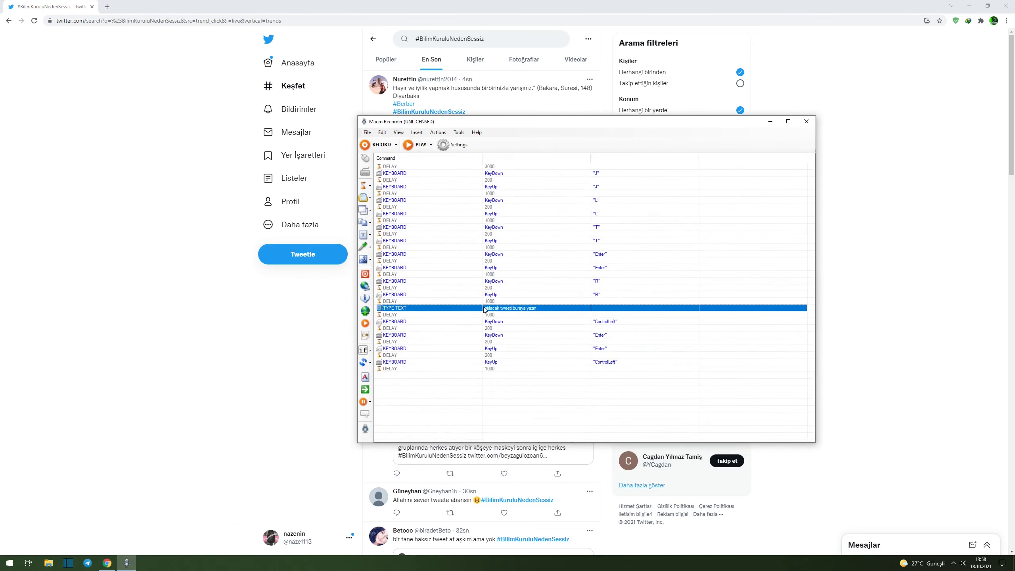
{"action": "double_click", "coordinate": [487, 308]}
{"action": "key", "text": "ctrl+v"}
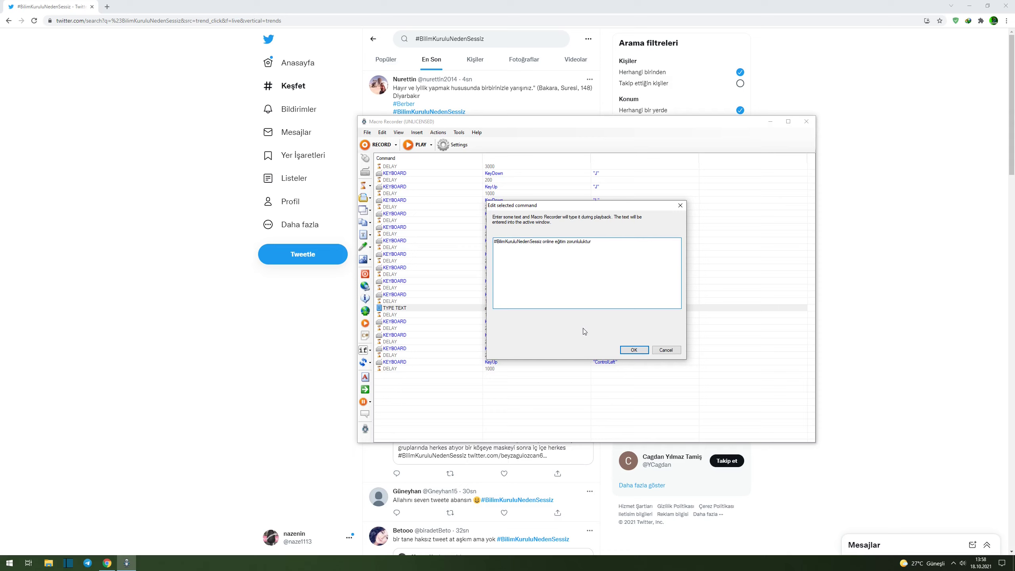
{"action": "left_click", "coordinate": [633, 350]}
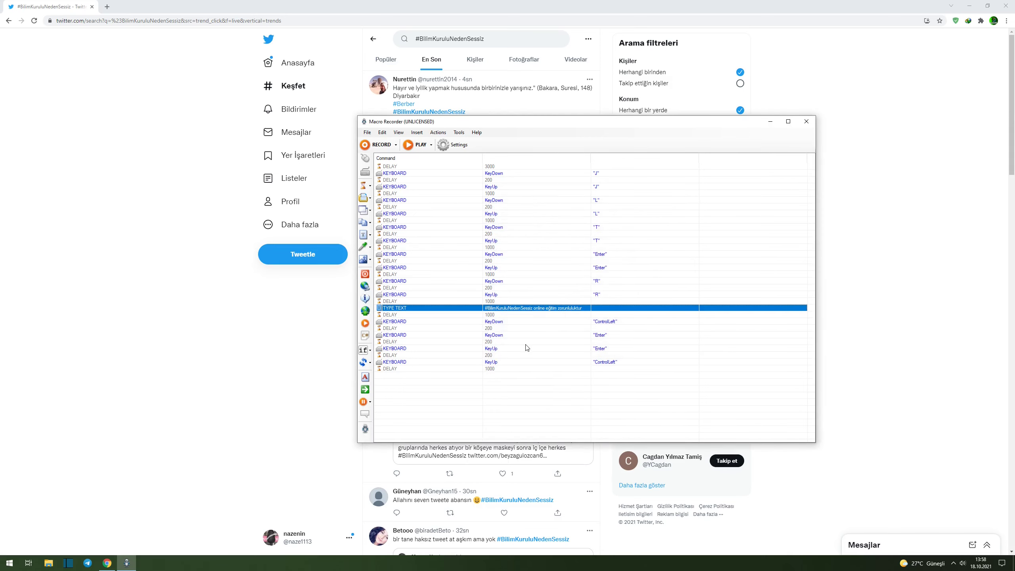
Return to Twitter in Chrome and refresh the hashtag's latest tweets
{"action": "left_click_drag", "start_coordinate": [583, 126], "coordinate": [584, 201]}
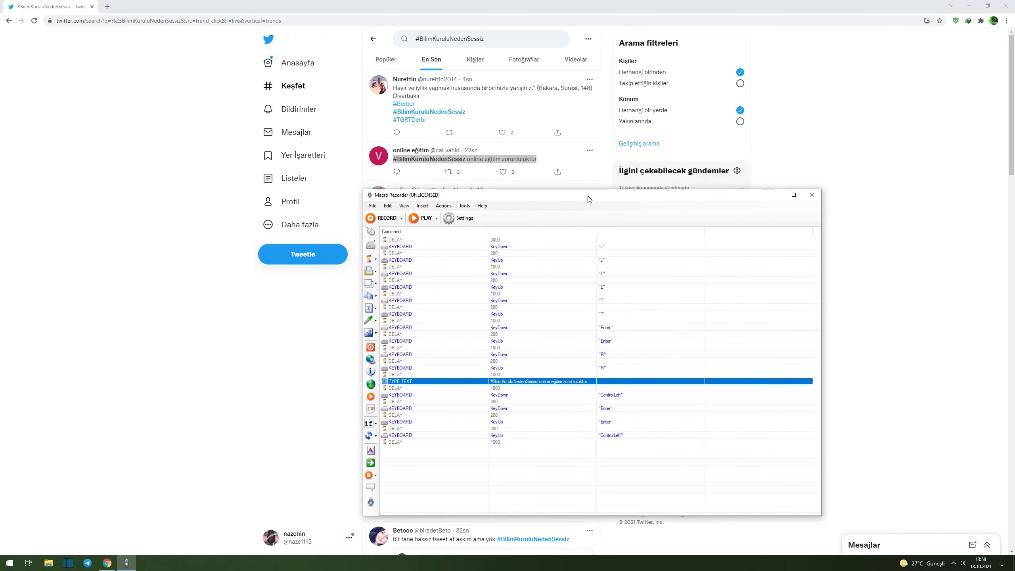
{"action": "left_click", "coordinate": [298, 268]}
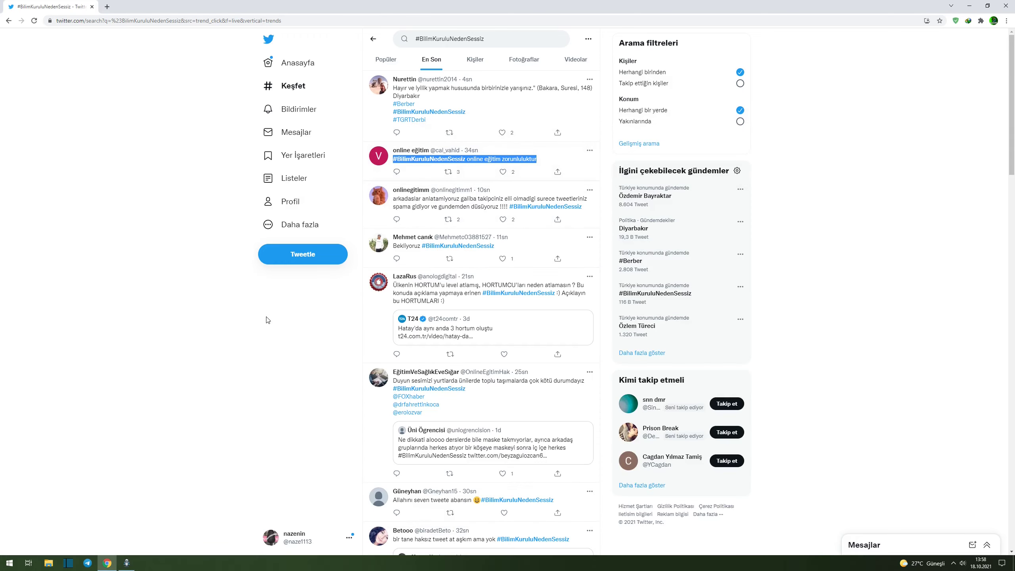
{"action": "scroll", "coordinate": [395, 236], "scroll_direction": "down", "scroll_amount": 1}
{"action": "left_click", "coordinate": [431, 60]}
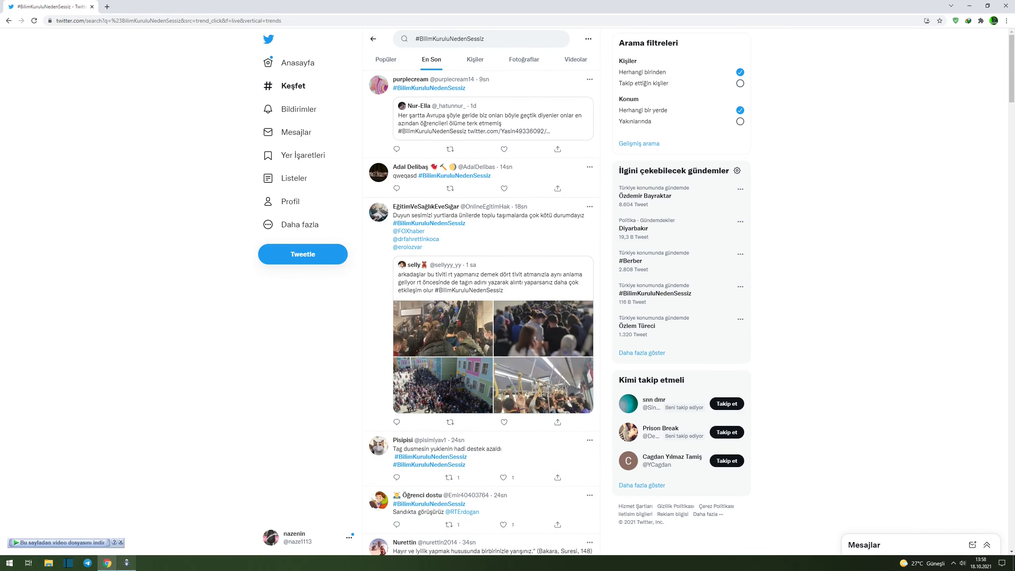
Play the macro from Macro Recorder over the Twitter feed to like, retweet and reply to the first tweet
{"action": "left_click", "coordinate": [126, 563]}
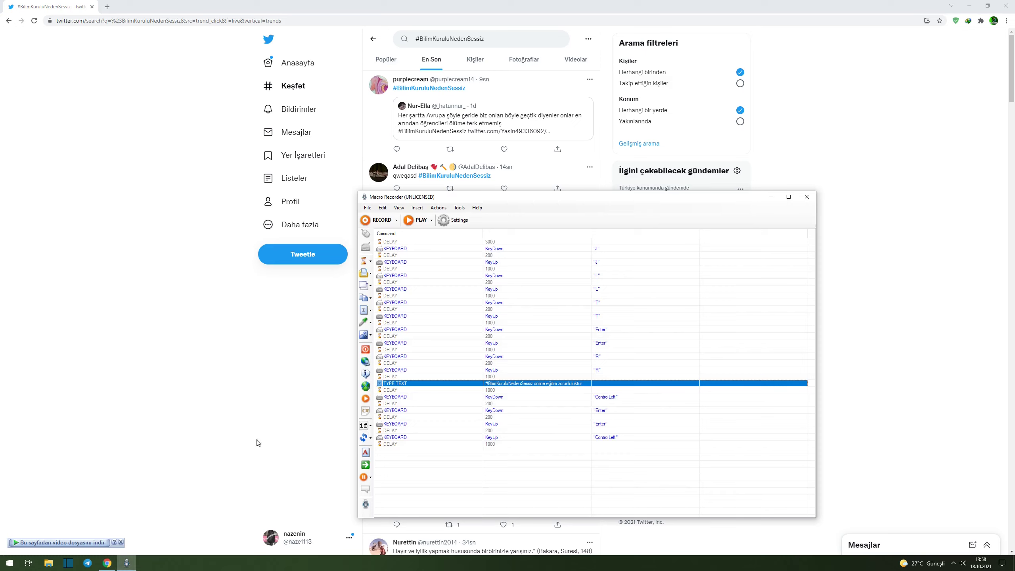
{"action": "left_click", "coordinate": [425, 221]}
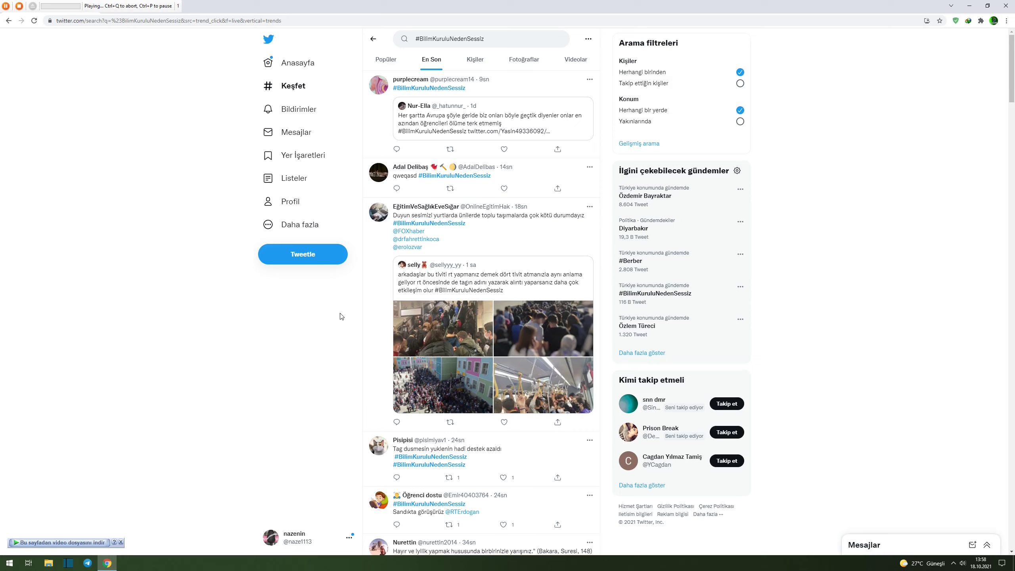
{"action": "key", "text": "j"}
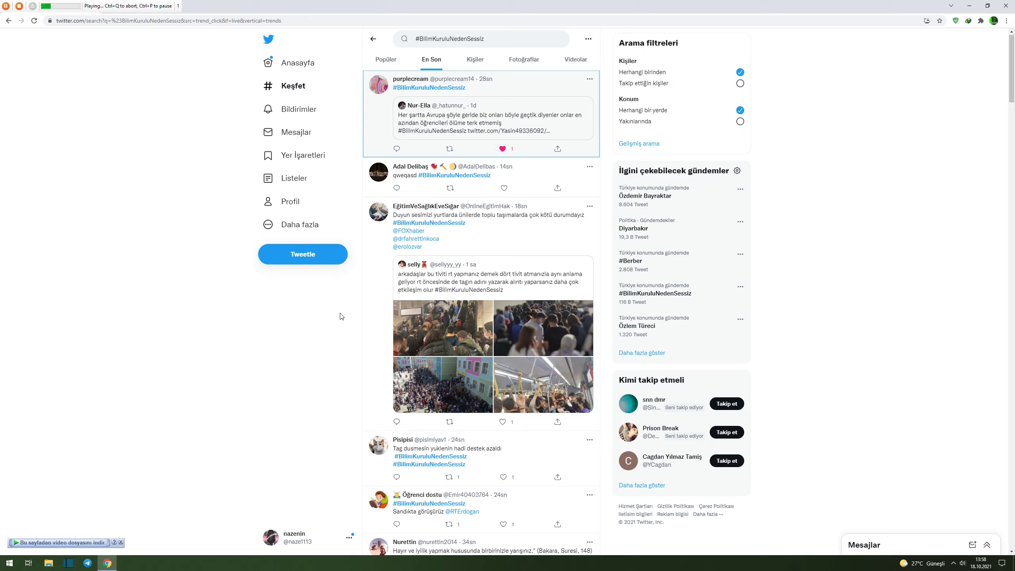
{"action": "key", "text": "t"}
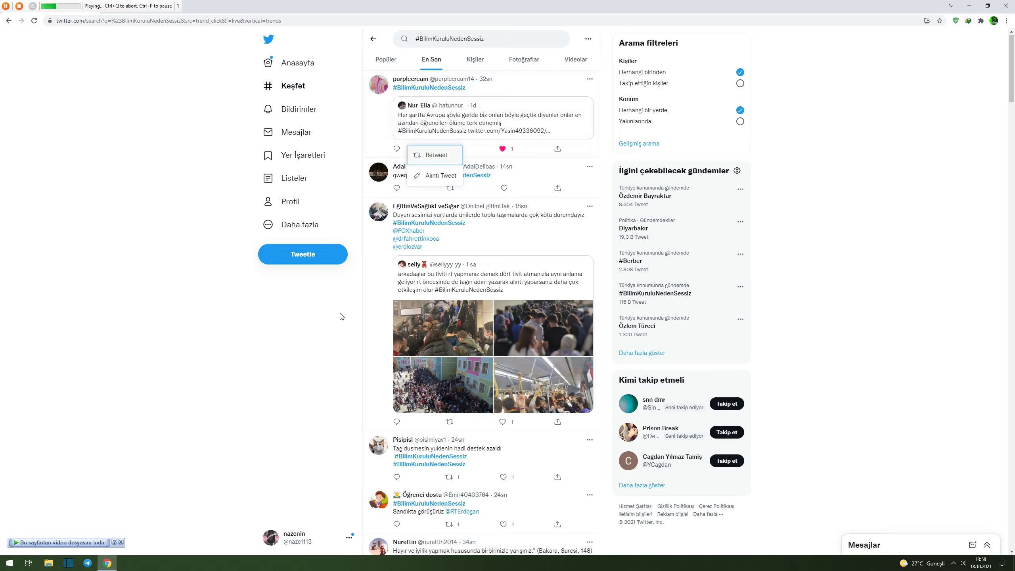
{"action": "key", "text": "Return"}
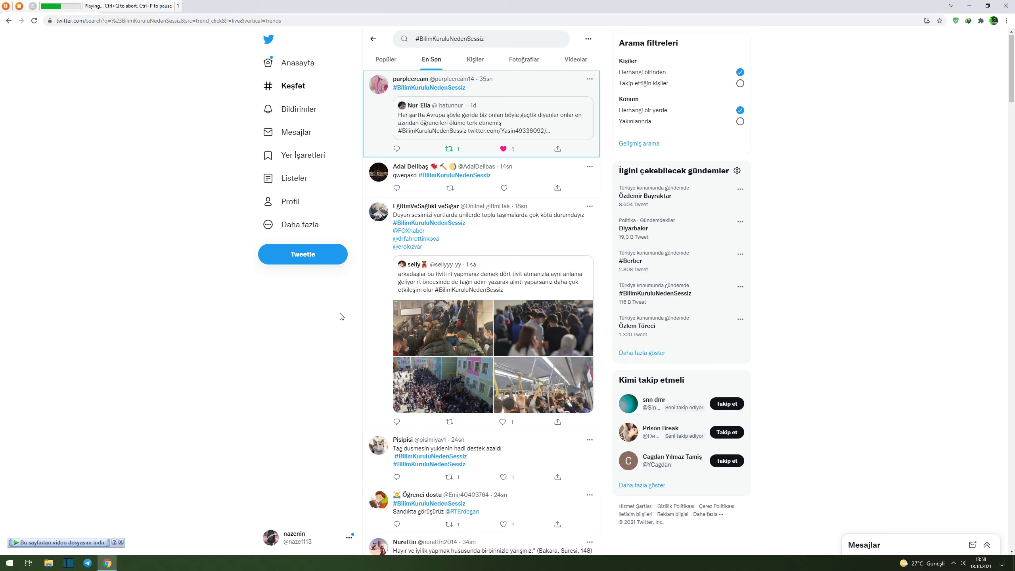
{"action": "key", "text": "r"}
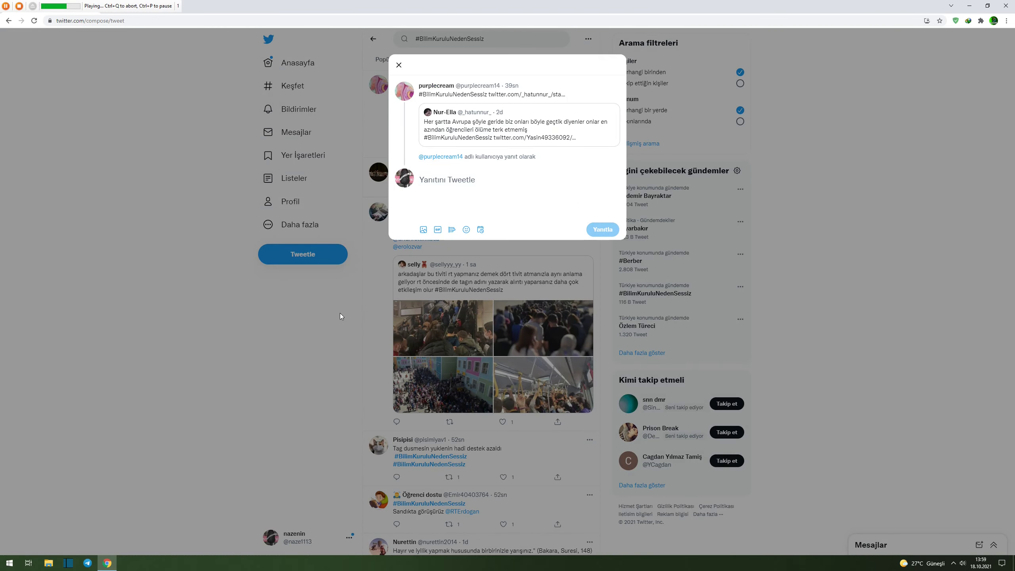
{"action": "key", "text": "ctrl+v"}
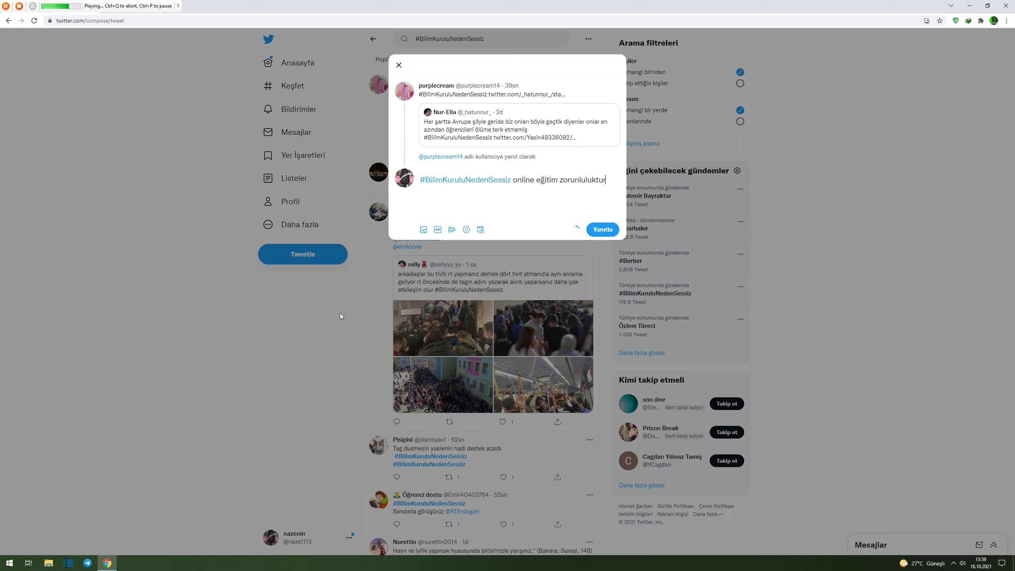
{"action": "key", "text": "ctrl+Return"}
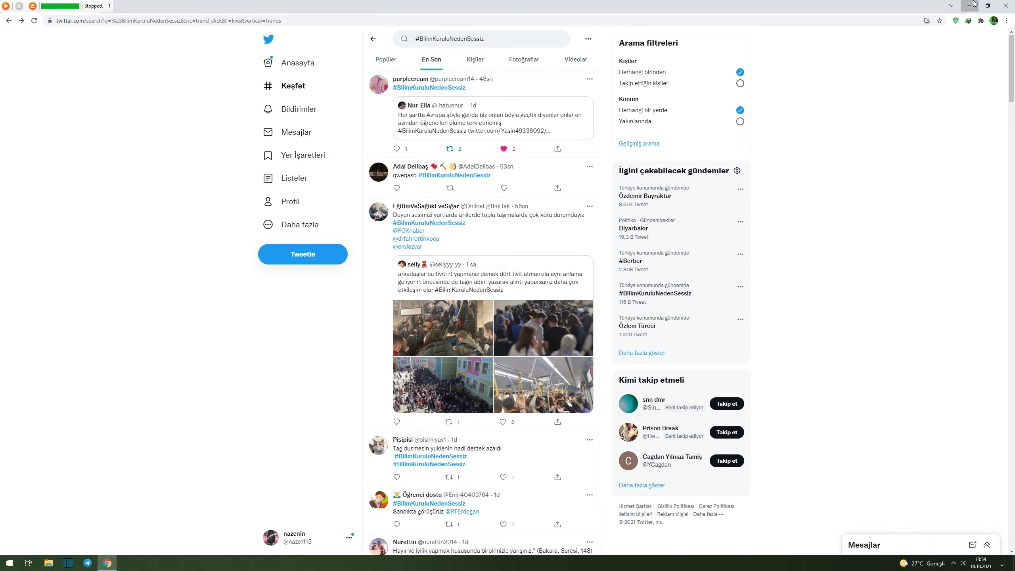
Minimize Chrome, bring back Macro Recorder and change the Type Text command's content to "buraya tweet yazılacak"
{"action": "left_click", "coordinate": [969, 6]}
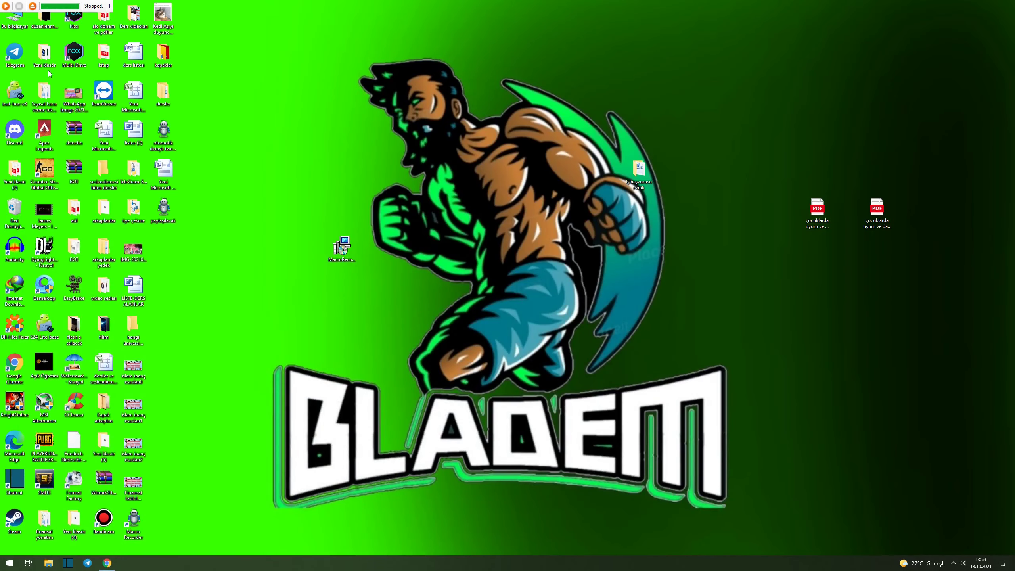
{"action": "left_click", "coordinate": [40, 6]}
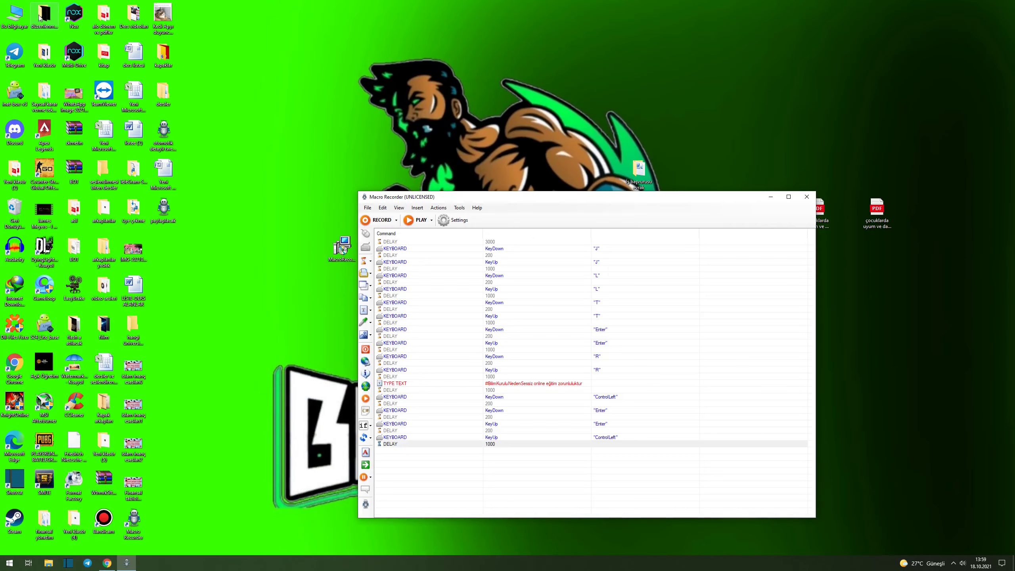
{"action": "left_click_drag", "start_coordinate": [472, 198], "coordinate": [481, 164]}
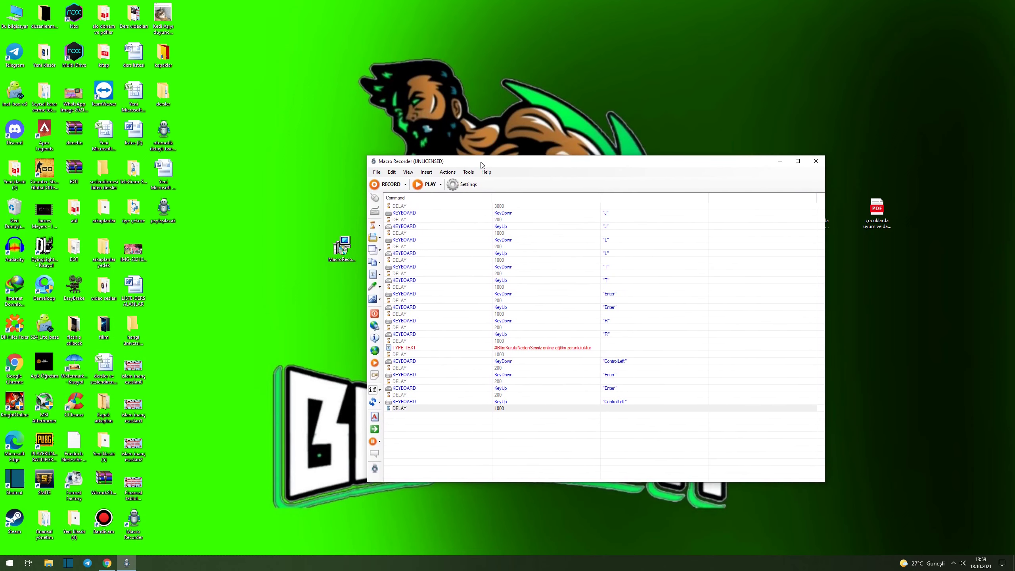
{"action": "double_click", "coordinate": [523, 349]}
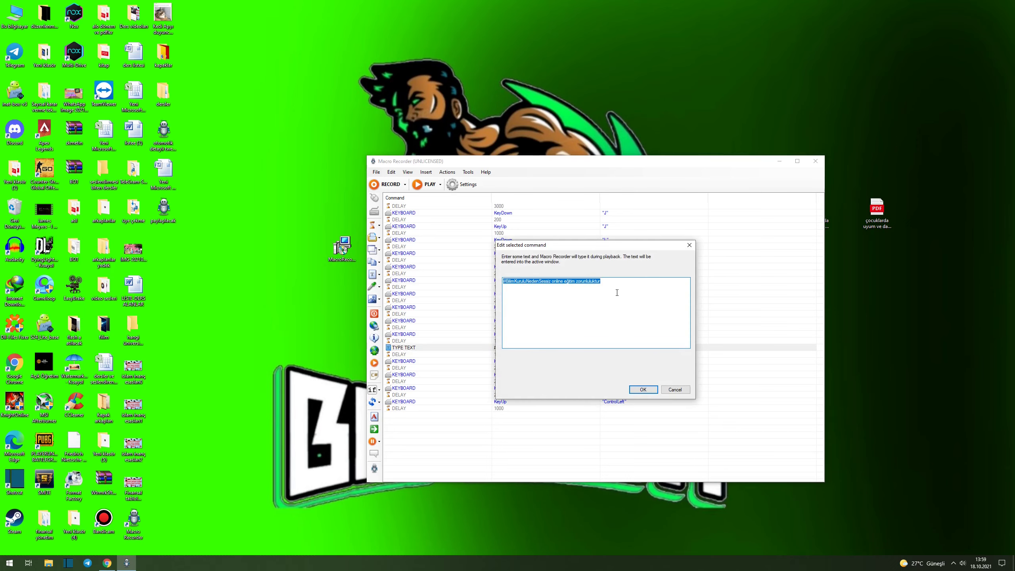
{"action": "type", "text": "buraya tweet yazılacak"}
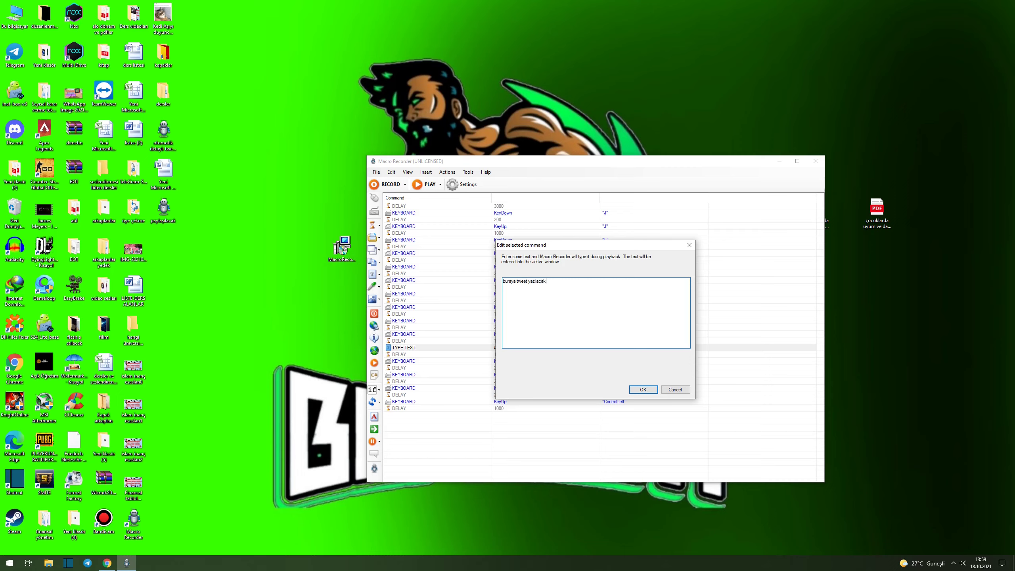
{"action": "left_click", "coordinate": [639, 392]}
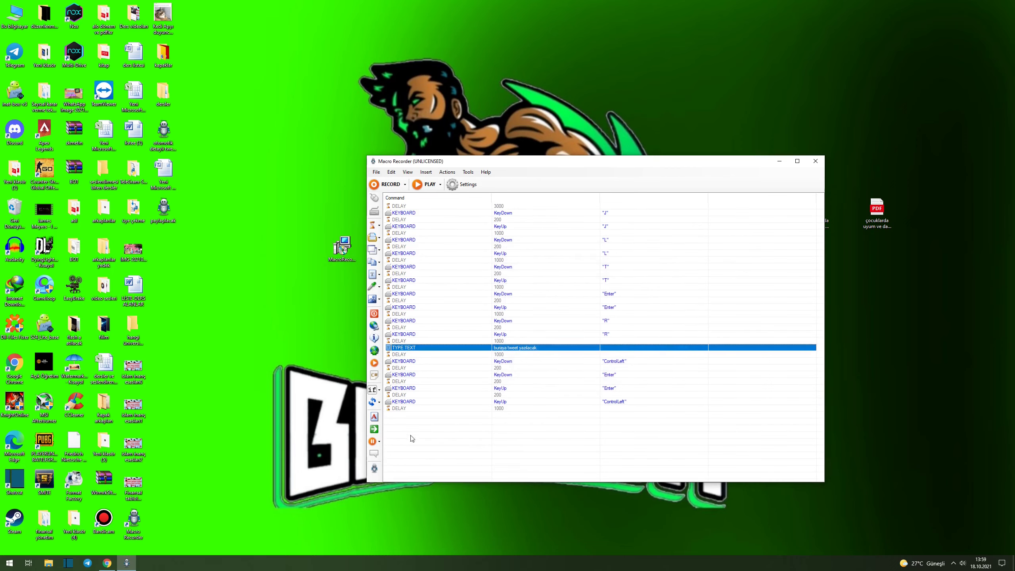
{"action": "left_click", "coordinate": [106, 563]}
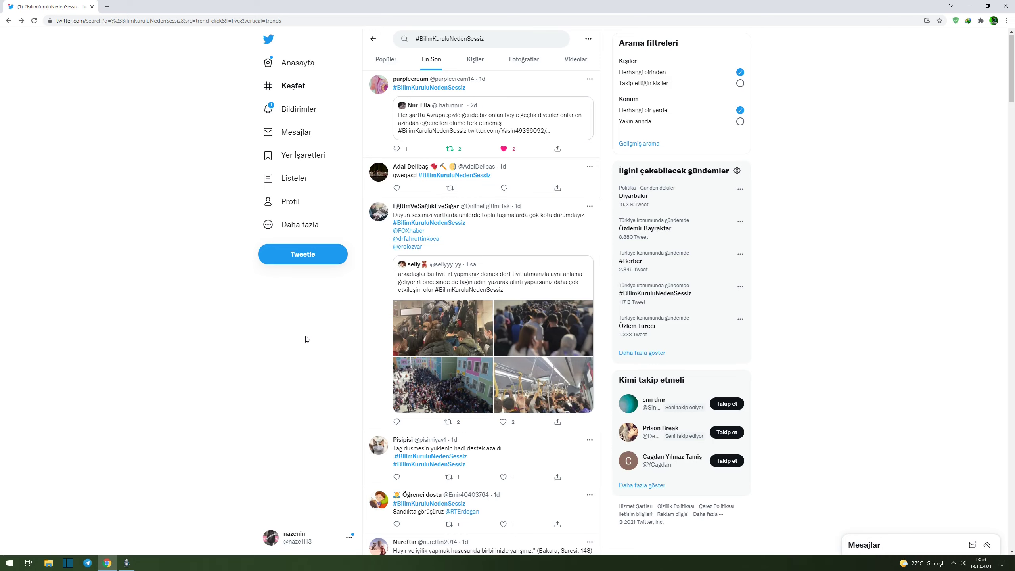
{"action": "left_click", "coordinate": [964, 5]}
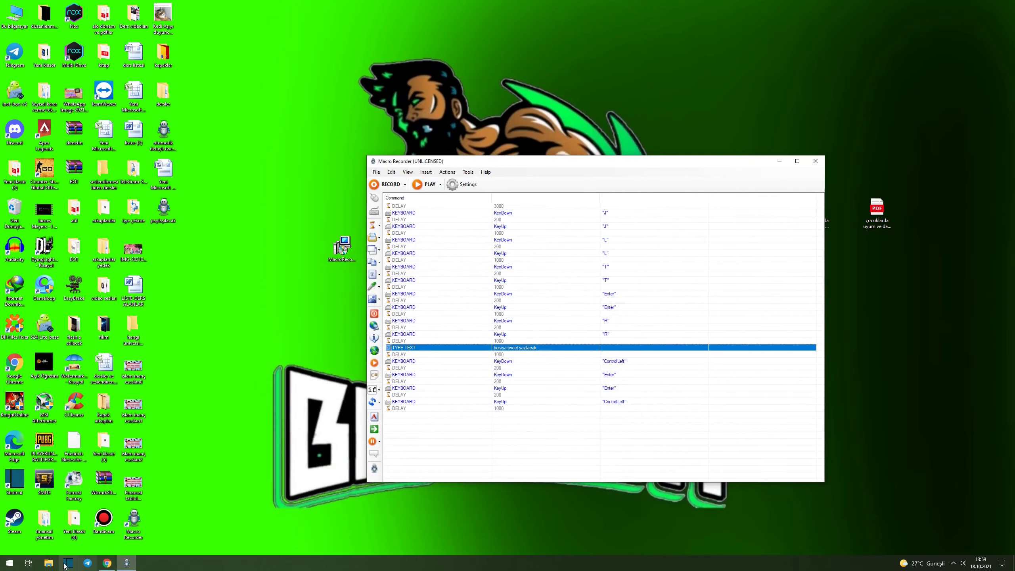
Create a new Microsoft Office Word document on the desktop, open it and minimize its window
{"action": "right_click", "coordinate": [252, 213]}
{"action": "left_click", "coordinate": [206, 306]}
{"action": "right_click", "coordinate": [223, 341]}
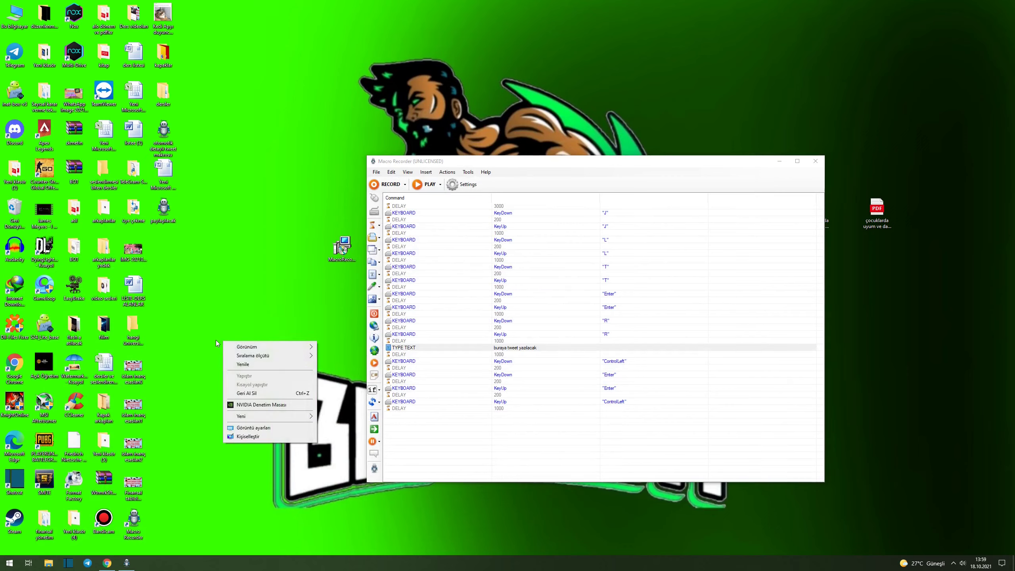
{"action": "mouse_move", "coordinate": [279, 418]}
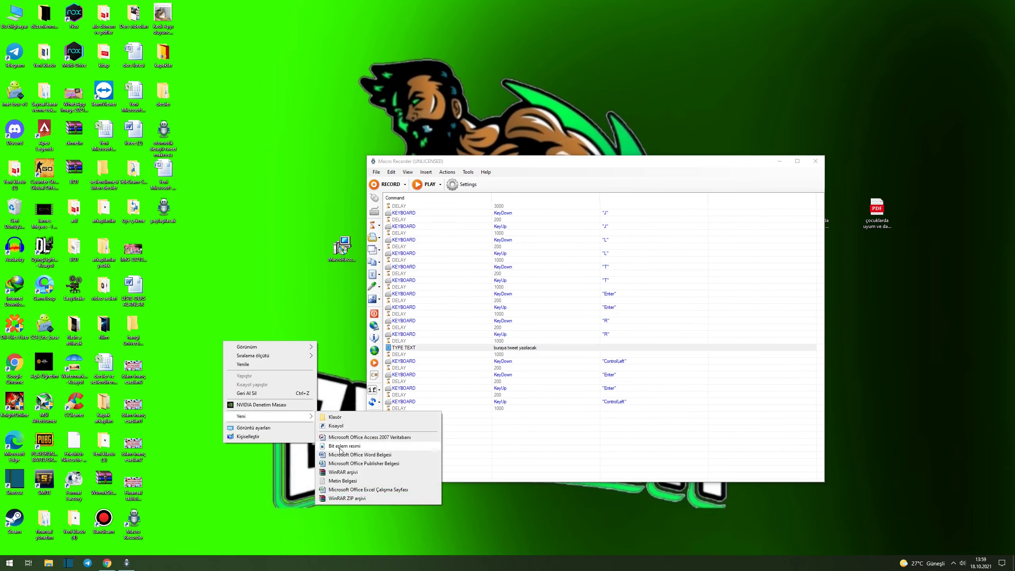
{"action": "left_click", "coordinate": [351, 455]}
{"action": "double_click", "coordinate": [235, 362]}
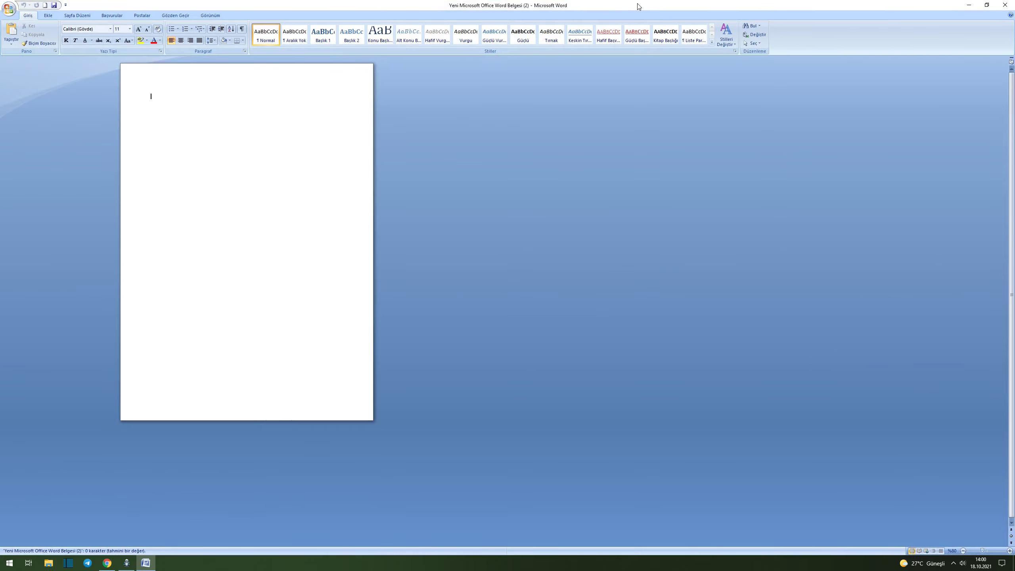
{"action": "left_click", "coordinate": [969, 4]}
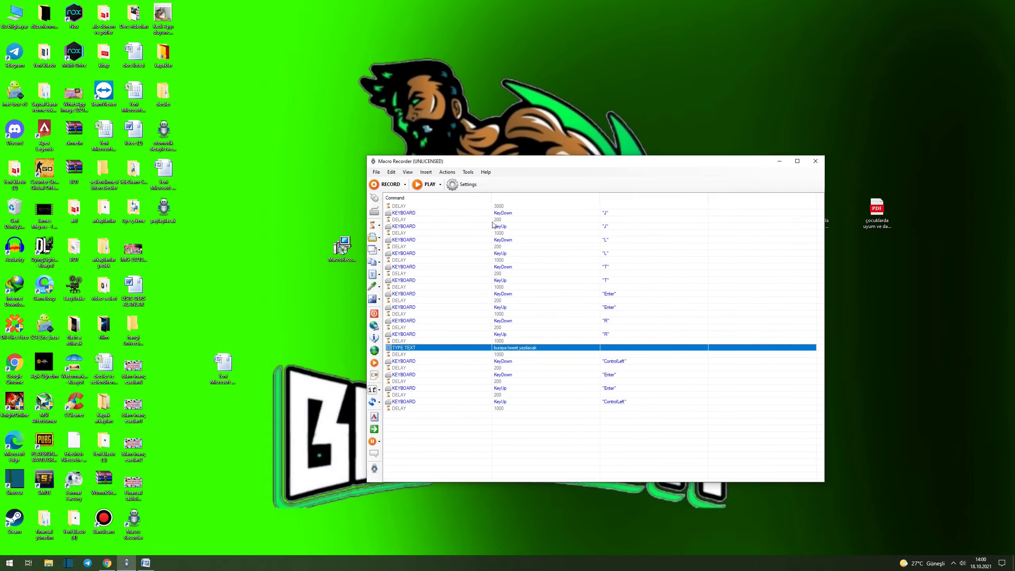
Play the macro from Macro Recorder into the blank Word document as a test, and close the document
{"action": "left_click", "coordinate": [426, 184]}
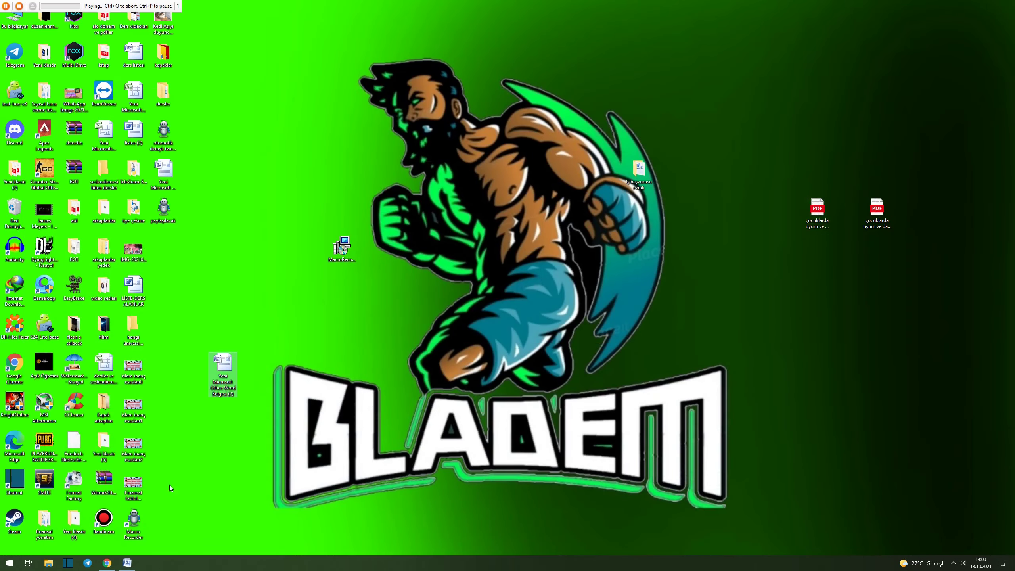
{"action": "left_click", "coordinate": [128, 566]}
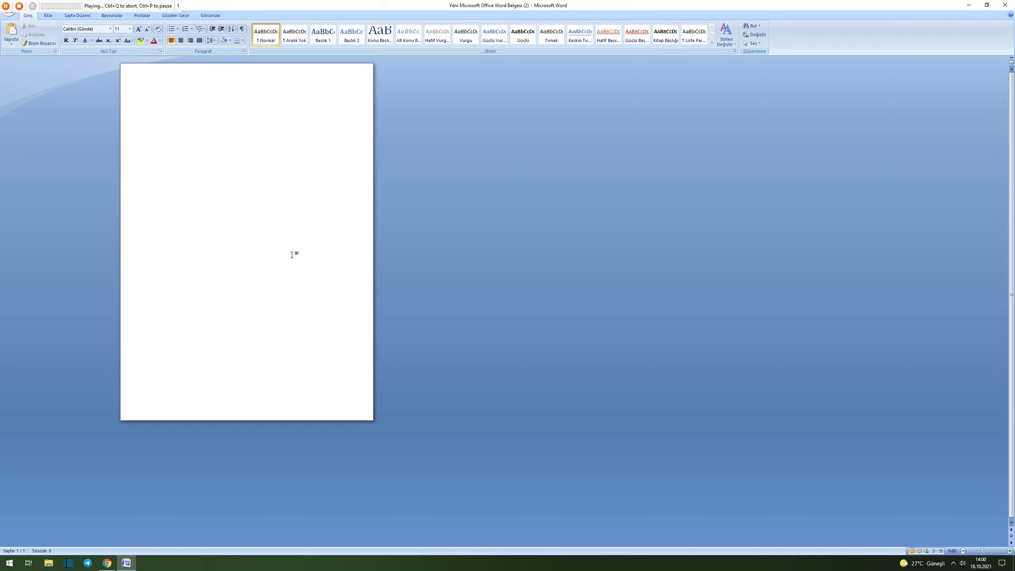
{"action": "type", "text": "Ilt"}
{"action": "key", "text": "Return"}
{"action": "type", "text": "rburaya tweet yazılacak"}
{"action": "key", "text": "ctrl+Return"}
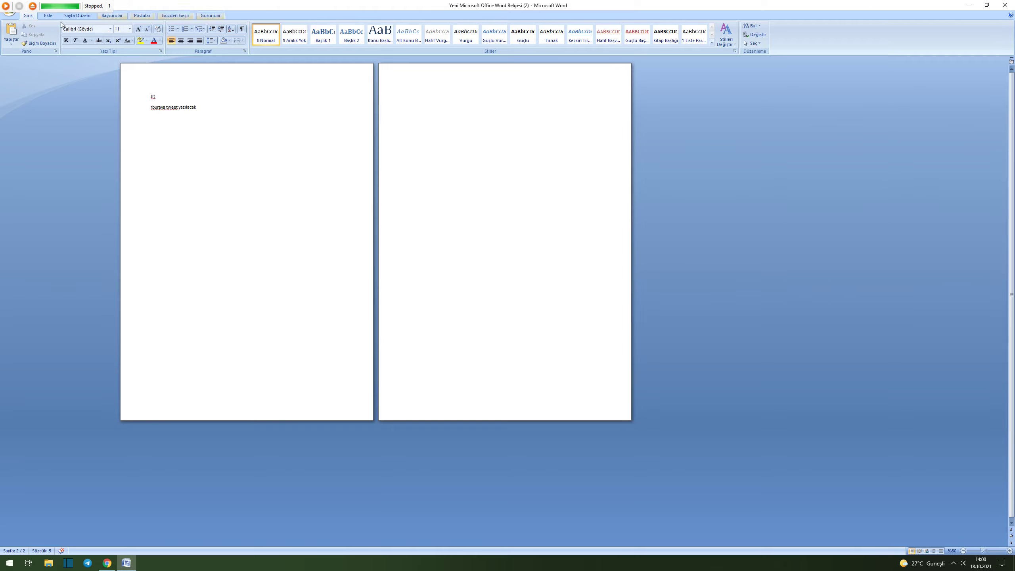
{"action": "left_click", "coordinate": [1005, 5]}
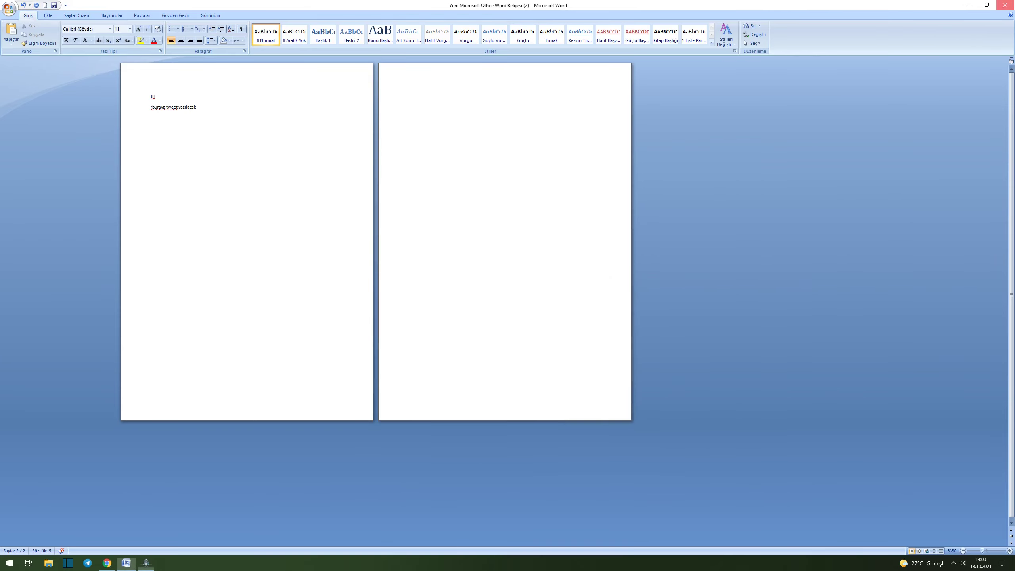
{"action": "left_click", "coordinate": [526, 302]}
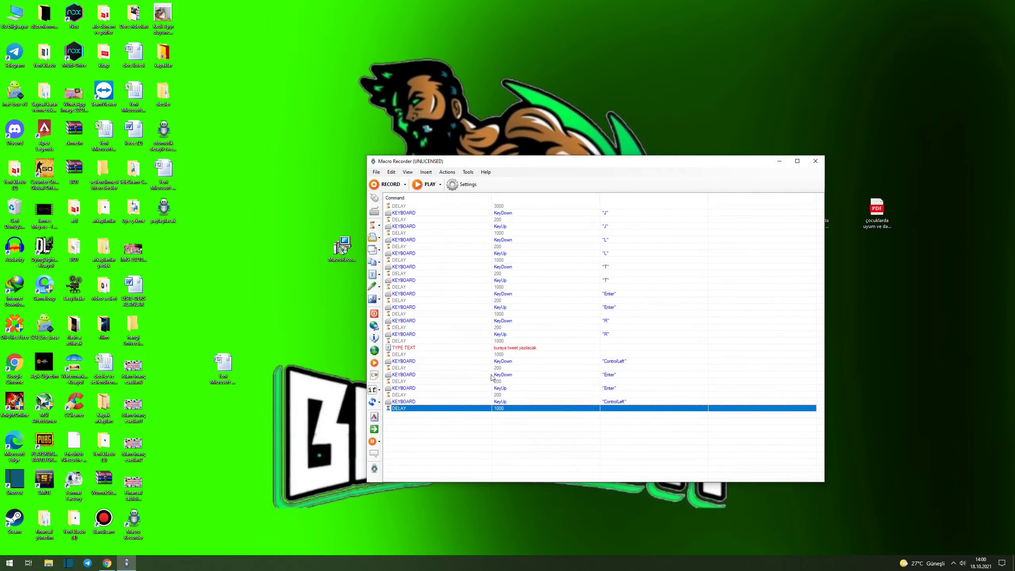
Copy all macro commands except the initial 3000 delay and paste them after the final 1000 delay
{"action": "left_click", "coordinate": [497, 397]}
{"action": "key", "text": "ctrl+a"}
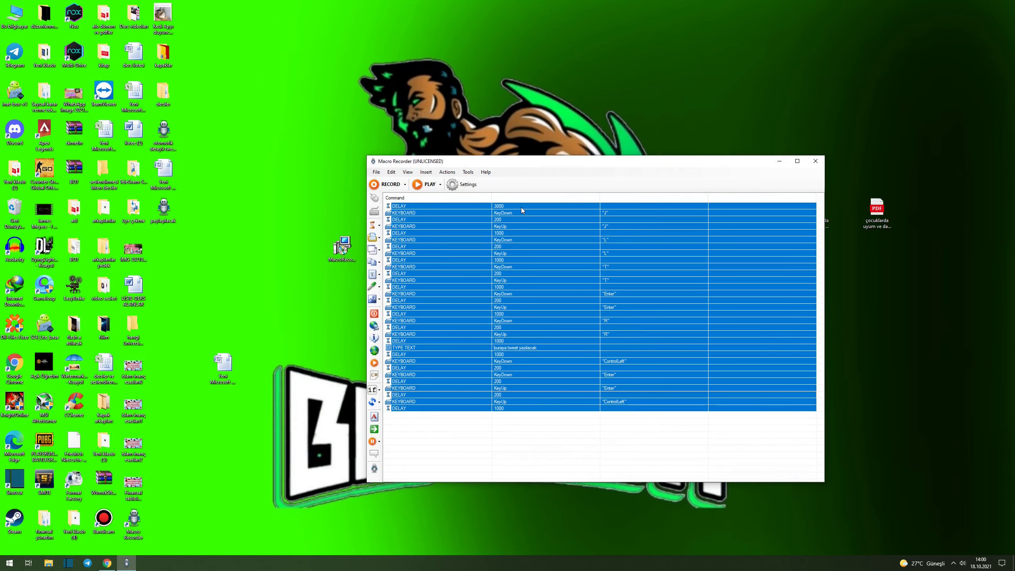
{"action": "left_click", "coordinate": [642, 206], "text": "ctrl"}
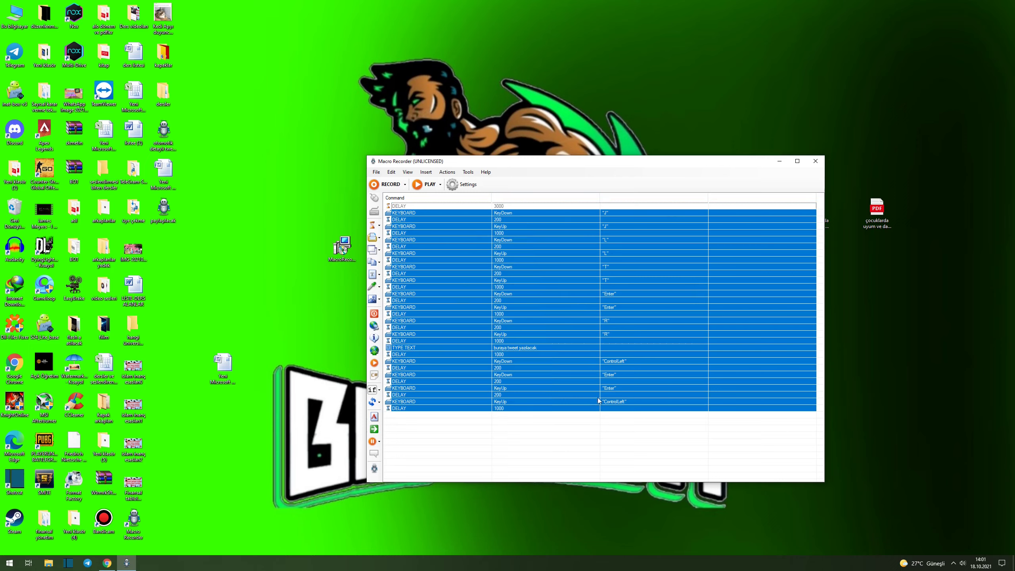
{"action": "left_click", "coordinate": [586, 430]}
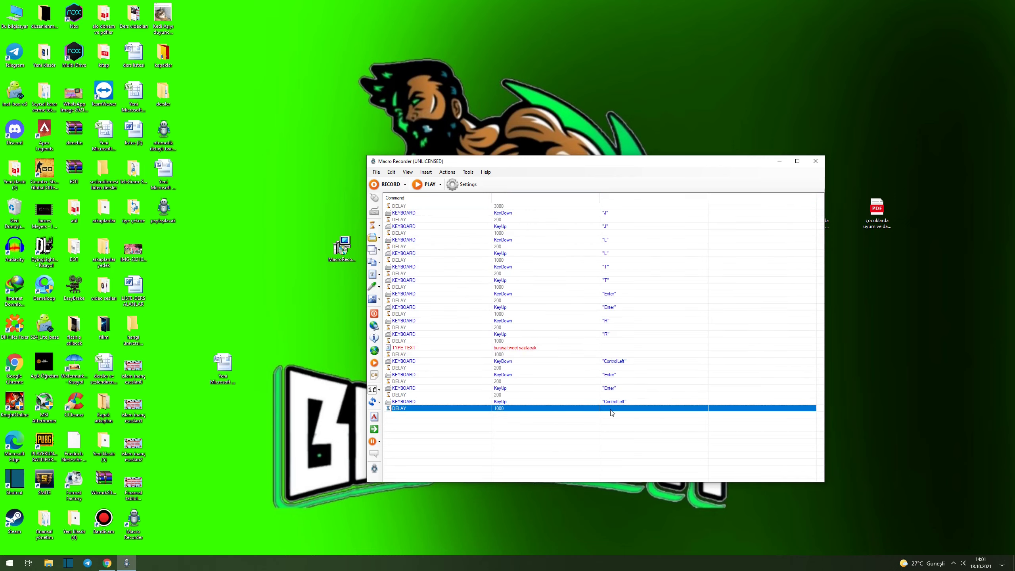
{"action": "key", "text": "ctrl+v"}
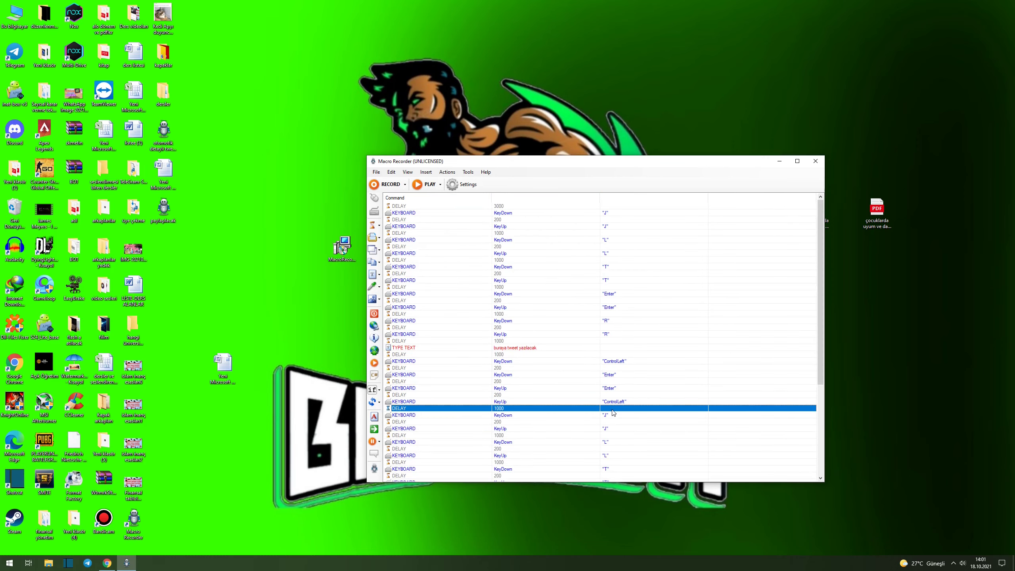
{"action": "scroll", "coordinate": [614, 411], "scroll_direction": "down", "scroll_amount": 7}
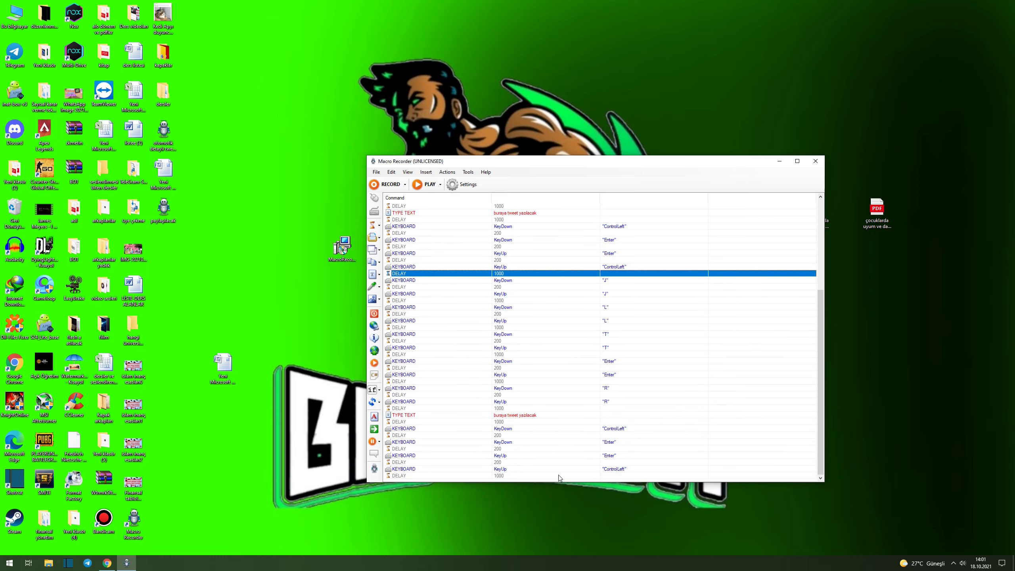
Paste the copied command block three more times, each time after the last delay of the macro
{"action": "left_click", "coordinate": [558, 475]}
{"action": "key", "text": "ctrl+v"}
{"action": "scroll", "coordinate": [560, 474], "scroll_direction": "down", "scroll_amount": 10}
{"action": "left_click", "coordinate": [560, 475]}
{"action": "key", "text": "ctrl+v"}
{"action": "scroll", "coordinate": [560, 475], "scroll_direction": "down", "scroll_amount": 10}
{"action": "left_click", "coordinate": [559, 474]}
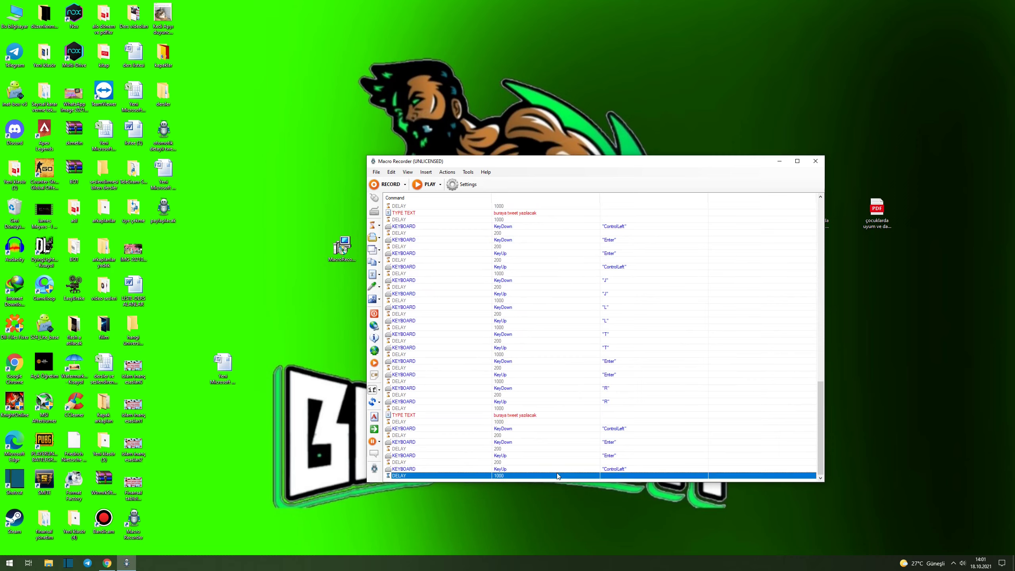
{"action": "key", "text": "ctrl+v"}
{"action": "scroll", "coordinate": [560, 475], "scroll_direction": "down", "scroll_amount": 10}
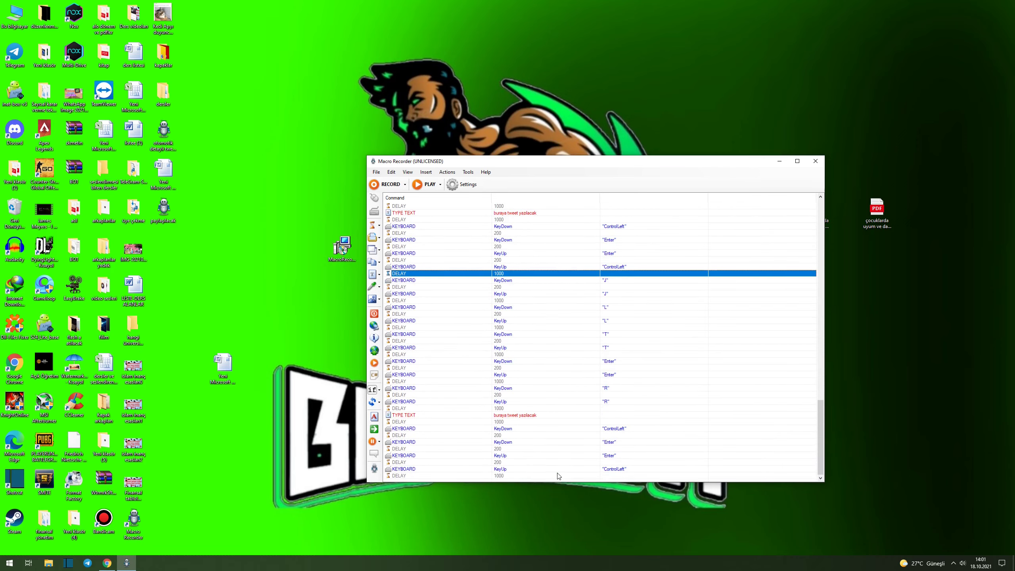
Maximize Macro Recorder and review the repeated blocks, checking the text of the first two Type Text commands without changing it
{"action": "left_click_drag", "start_coordinate": [164, 208], "coordinate": [168, 209]}
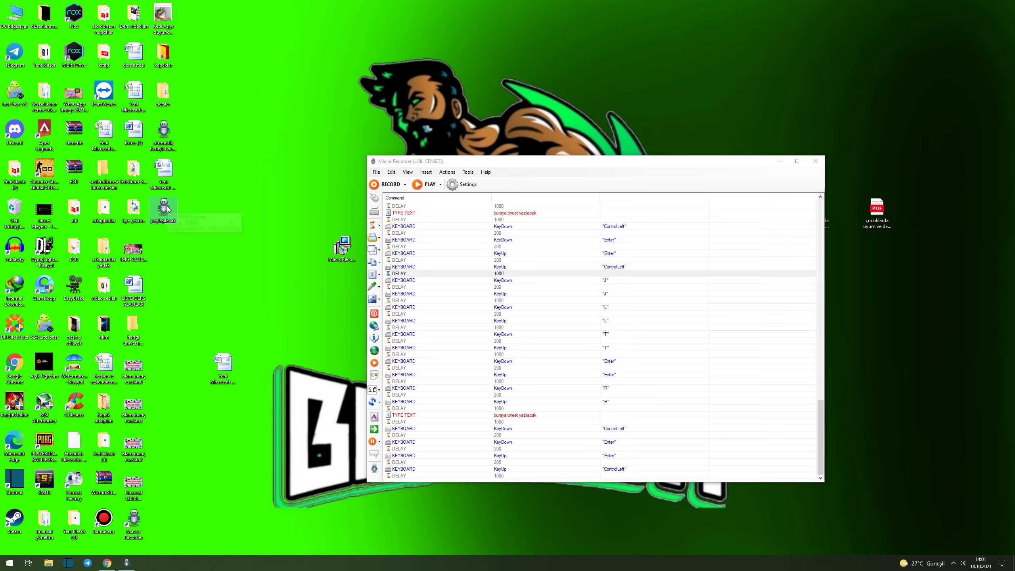
{"action": "left_click", "coordinate": [797, 162]}
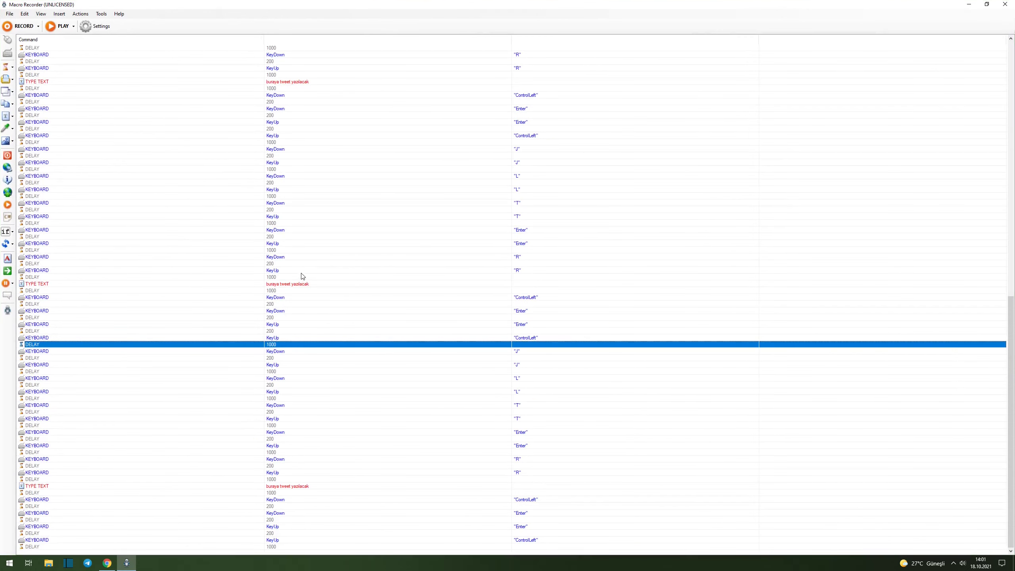
{"action": "scroll", "coordinate": [300, 275], "scroll_direction": "up", "scroll_amount": 8}
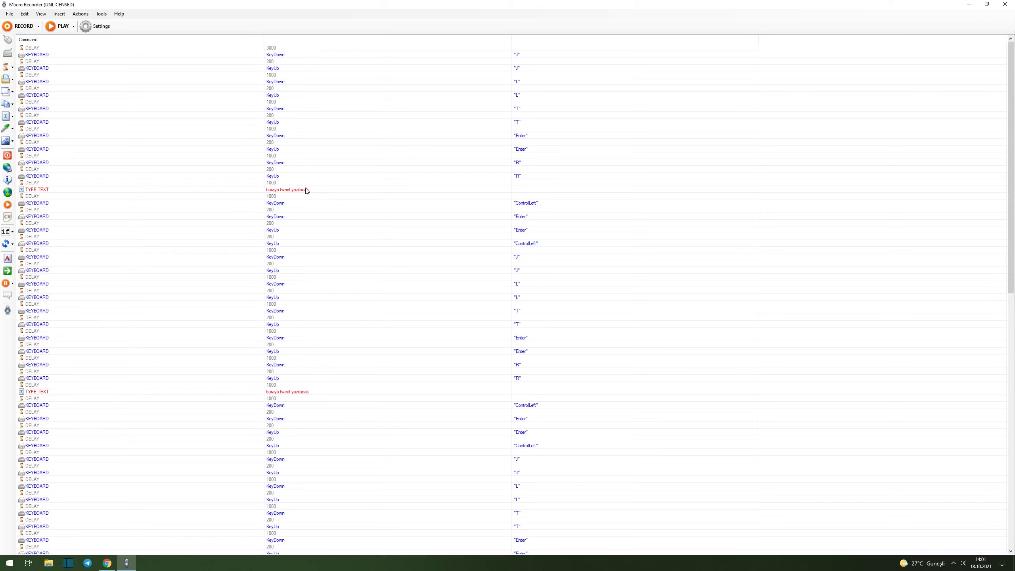
{"action": "double_click", "coordinate": [275, 191]}
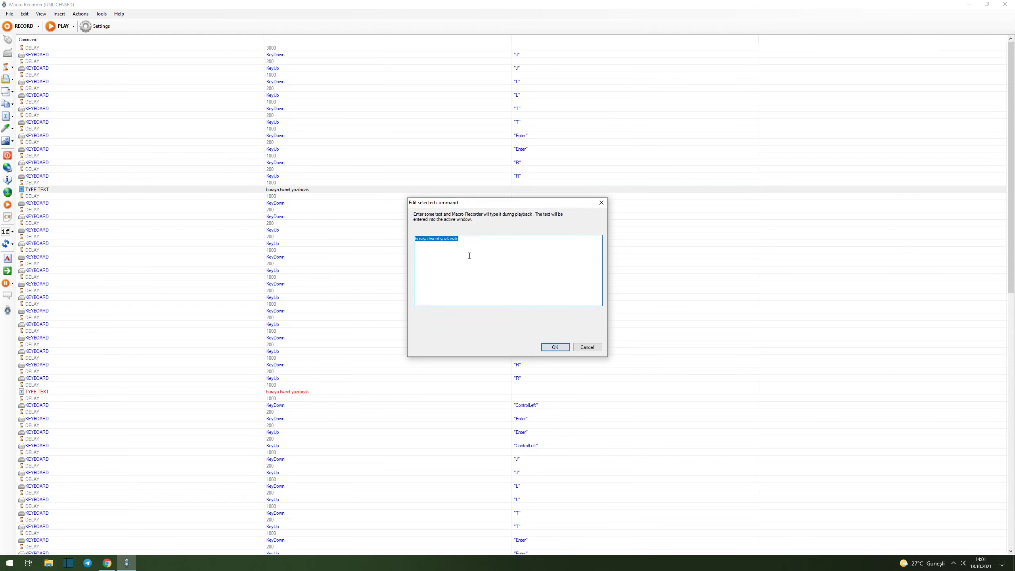
{"action": "left_click_drag", "start_coordinate": [476, 251], "coordinate": [435, 249]}
{"action": "left_click", "coordinate": [586, 346]}
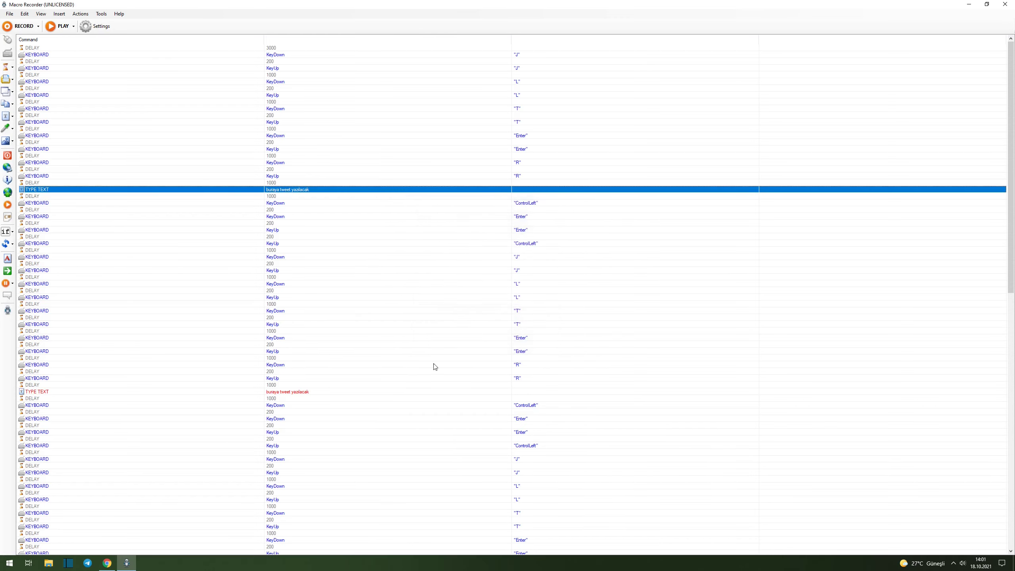
{"action": "double_click", "coordinate": [331, 395]}
{"action": "left_click", "coordinate": [586, 346]}
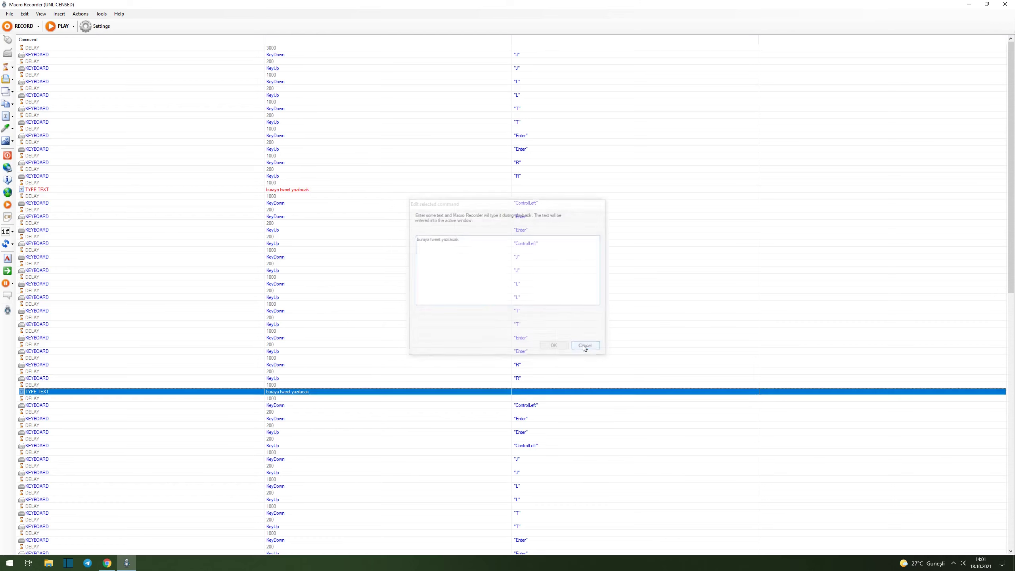
{"action": "scroll", "coordinate": [404, 301], "scroll_direction": "down", "scroll_amount": 16}
{"action": "scroll", "coordinate": [379, 313], "scroll_direction": "down", "scroll_amount": 9}
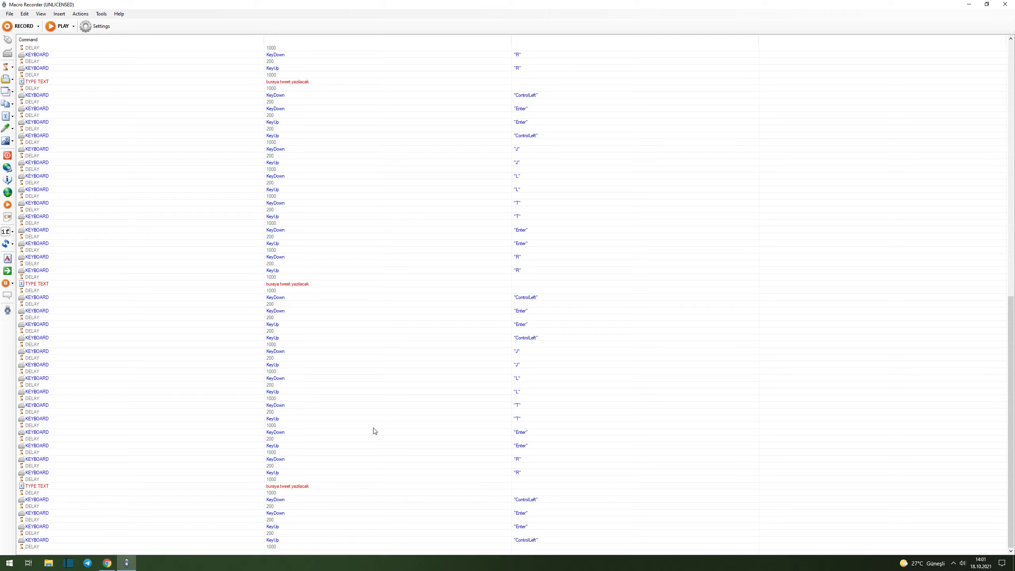
Check the continuous replay option in the playback settings and close the settings without changes
{"action": "left_click", "coordinate": [94, 26]}
{"action": "left_click", "coordinate": [488, 217]}
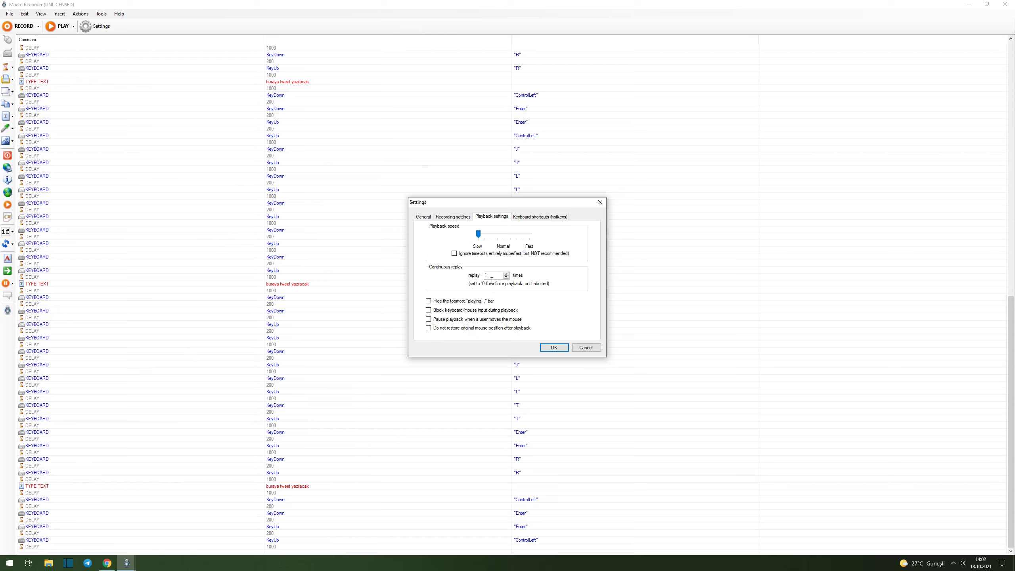
{"action": "left_click", "coordinate": [587, 346]}
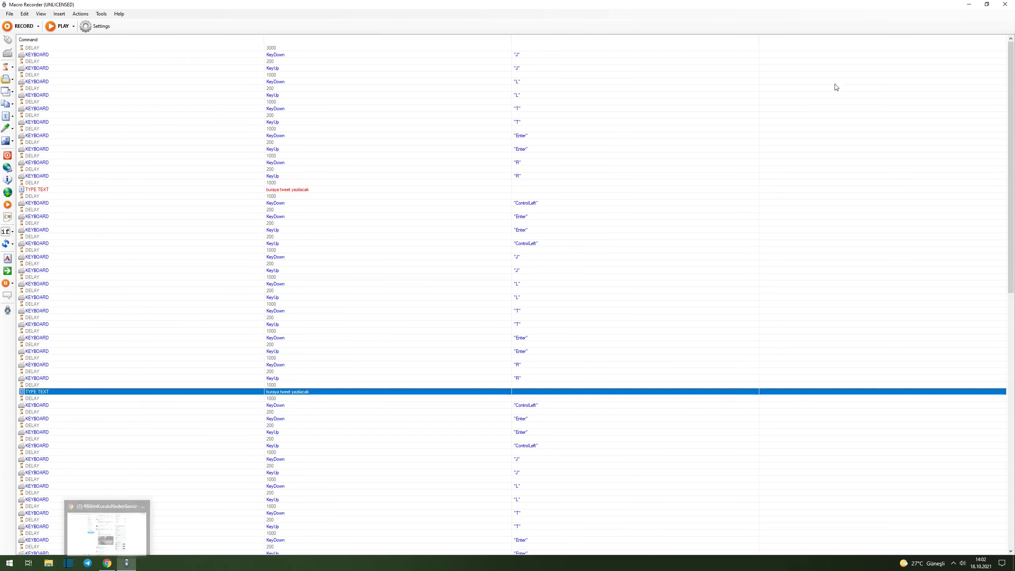
Open the Word document on the desktop, play the macro from Macro Recorder into it, stop playback partway and return to Macro Recorder
{"action": "left_click", "coordinate": [969, 4]}
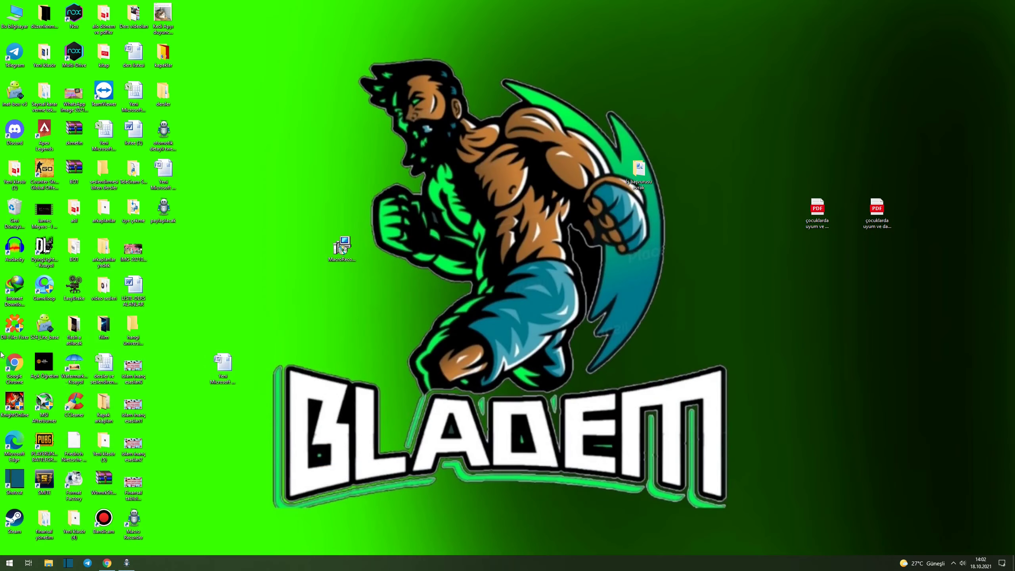
{"action": "double_click", "coordinate": [215, 361]}
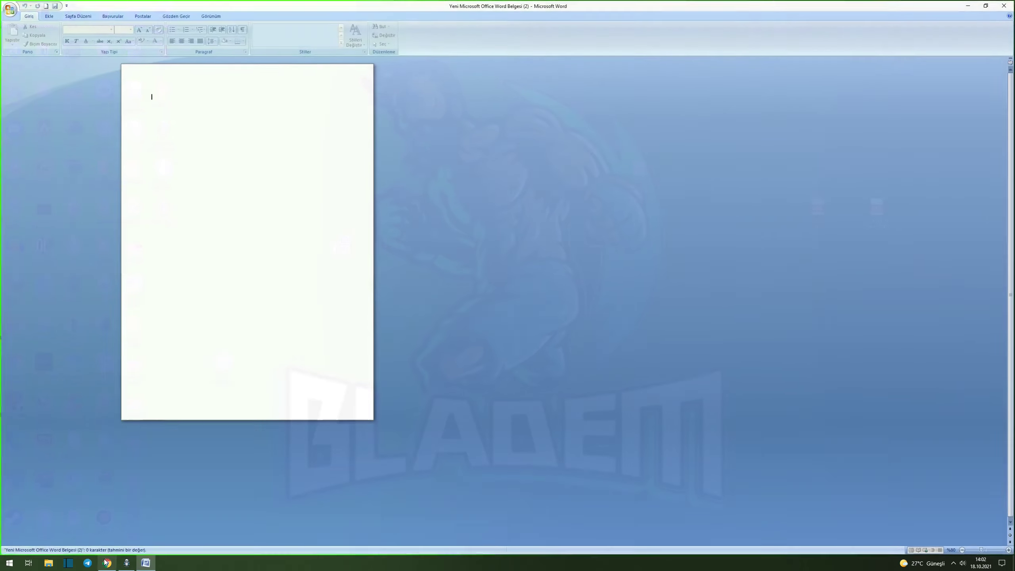
{"action": "left_click", "coordinate": [126, 562]}
{"action": "left_click", "coordinate": [60, 27]}
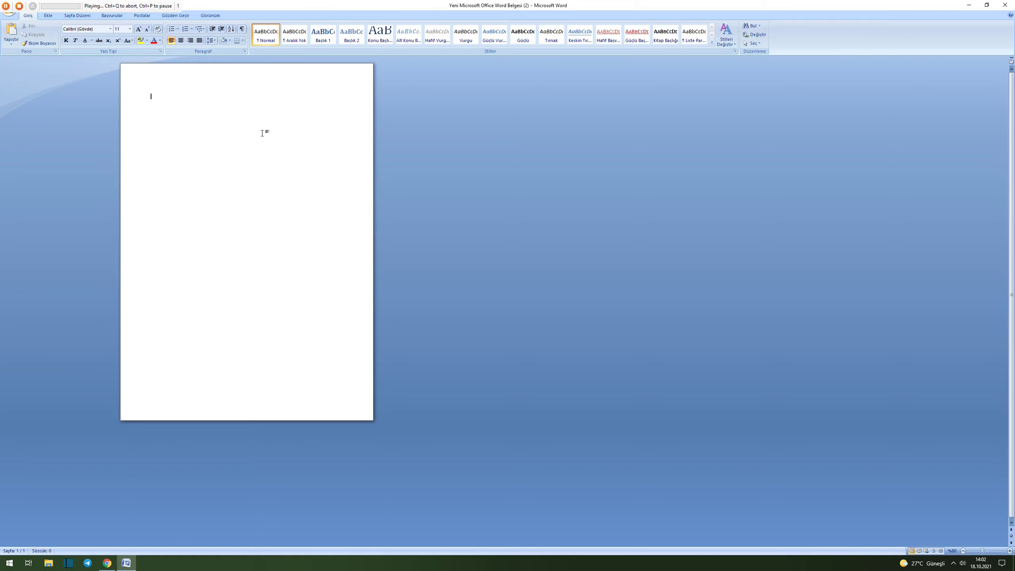
{"action": "type", "text": "jlt"}
{"action": "left_click", "coordinate": [19, 6]}
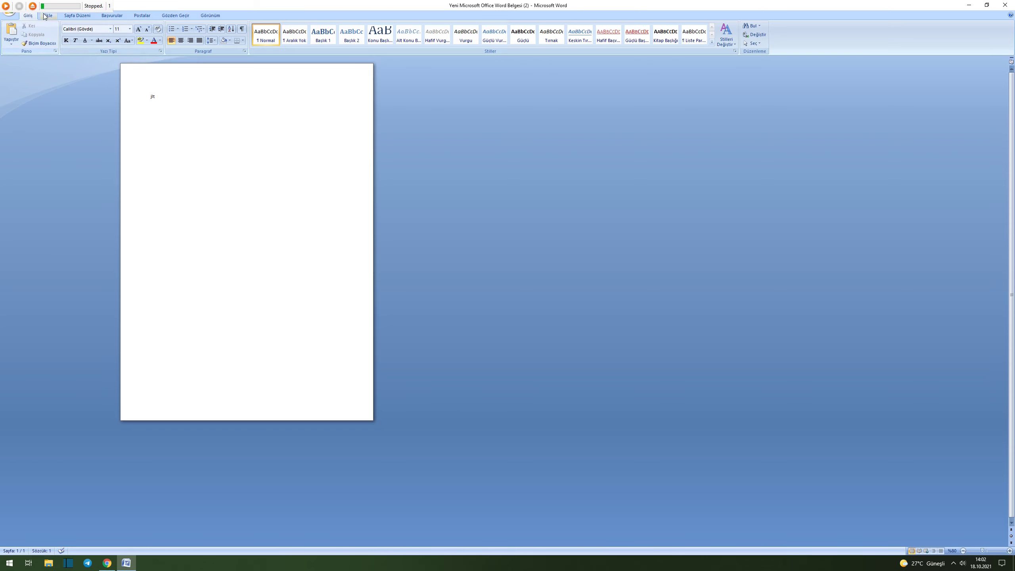
{"action": "left_click", "coordinate": [33, 6]}
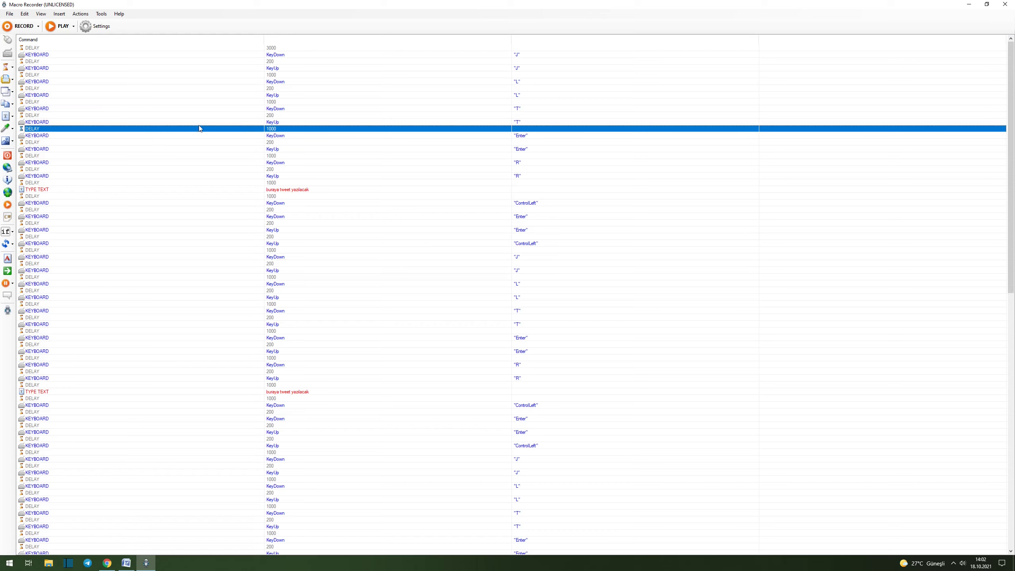
{"action": "left_click", "coordinate": [315, 49]}
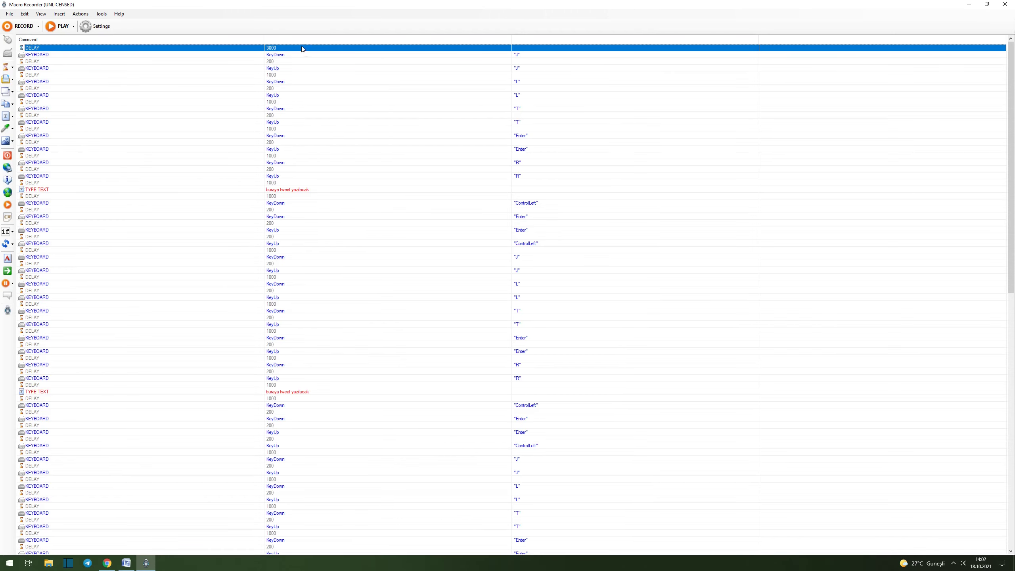
{"action": "left_click", "coordinate": [306, 170]}
{"action": "left_click", "coordinate": [310, 231]}
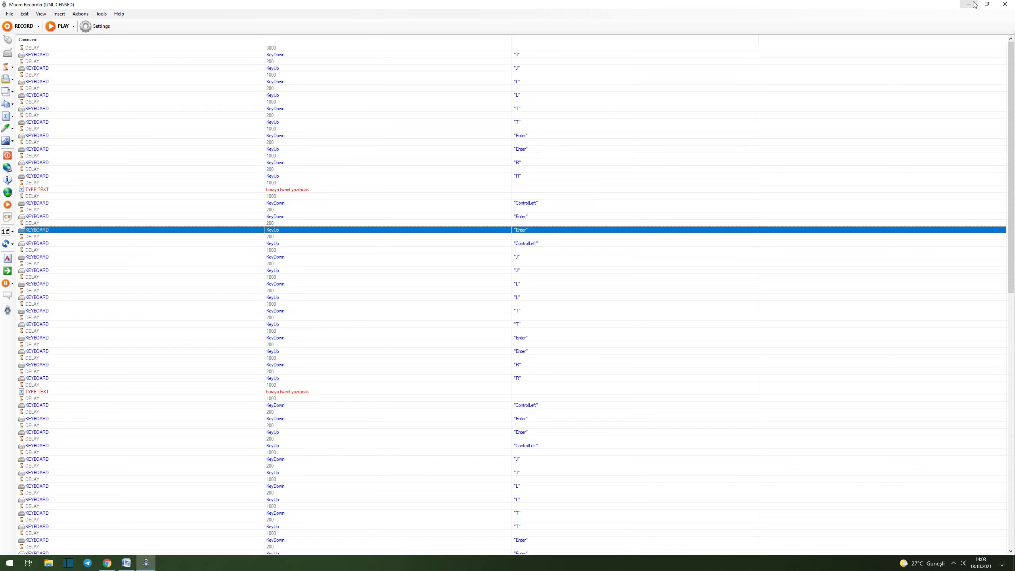
Close Macro Recorder and the Word document, discarding the changes in both
{"action": "left_click", "coordinate": [1005, 4]}
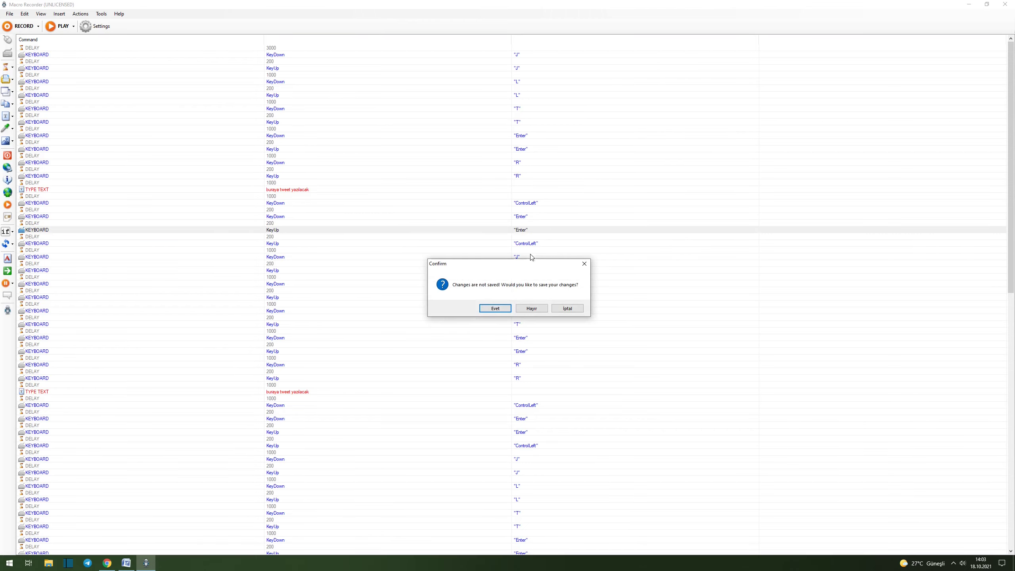
{"action": "left_click", "coordinate": [545, 307]}
{"action": "left_click", "coordinate": [1005, 4]}
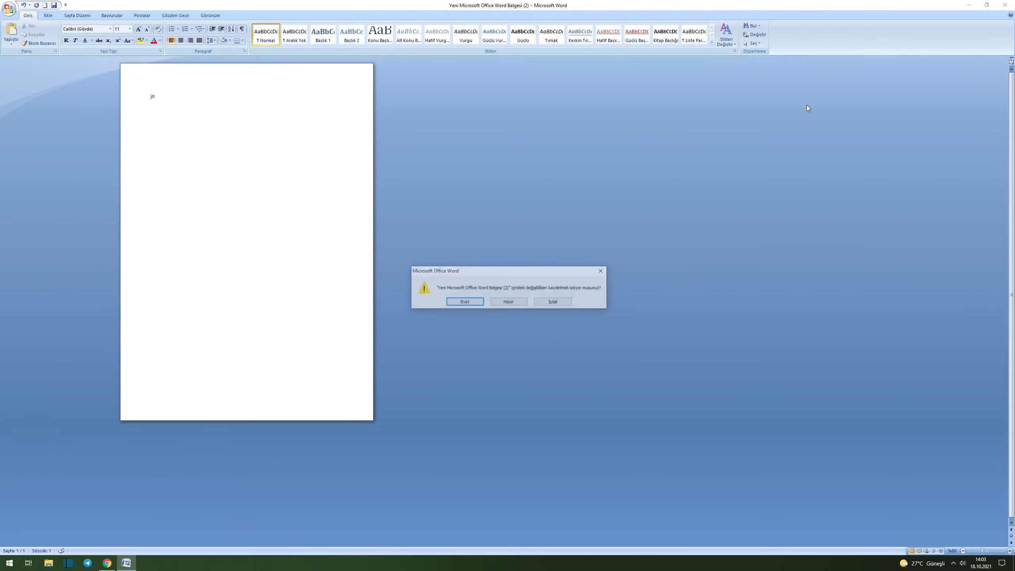
{"action": "left_click", "coordinate": [523, 303]}
{"action": "mouse_move", "coordinate": [175, 216]}
{"action": "left_mouse_down"}
{"action": "mouse_move", "coordinate": [337, 158]}
{"action": "mouse_move", "coordinate": [190, 223]}
{"action": "mouse_move", "coordinate": [176, 212]}
{"action": "mouse_move", "coordinate": [282, 201]}
{"action": "mouse_move", "coordinate": [171, 212]}
{"action": "left_mouse_up"}
{"action": "mouse_move", "coordinate": [345, 248]}
{"action": "left_mouse_down"}
{"action": "mouse_move", "coordinate": [496, 156]}
{"action": "mouse_move", "coordinate": [428, 135]}
{"action": "mouse_move", "coordinate": [346, 240]}
{"action": "left_mouse_up"}
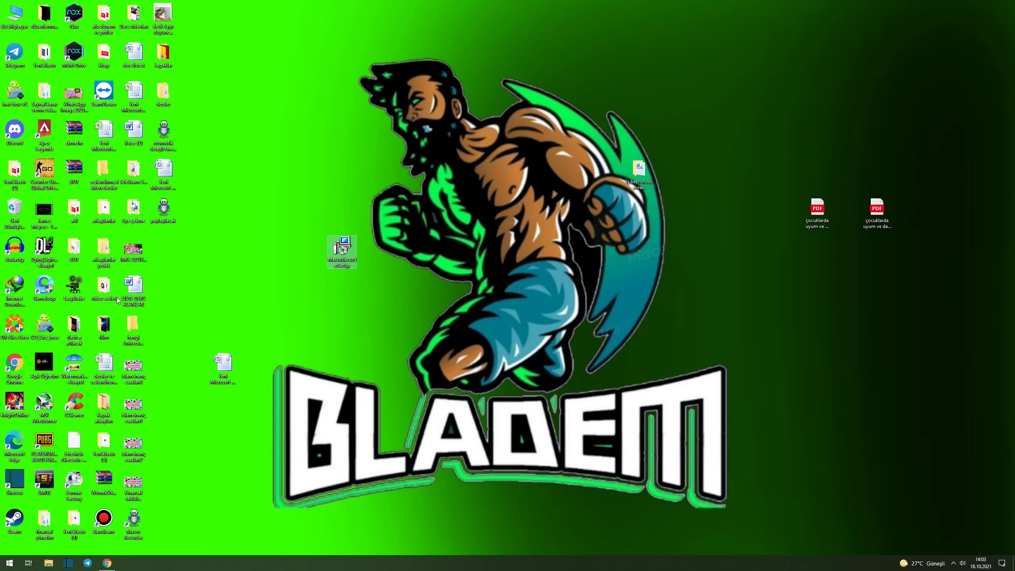
{"action": "left_click", "coordinate": [164, 209]}
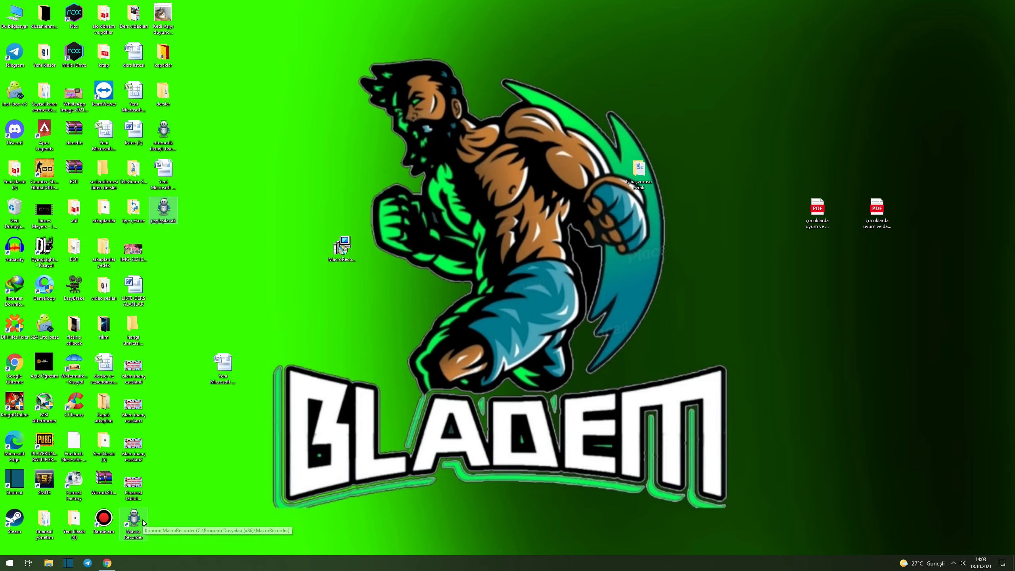
Start Macro Recorder in evaluation mode, widen the welcome dialog and open the recent macro paylaşılacak.mcr
{"action": "left_click", "coordinate": [143, 520]}
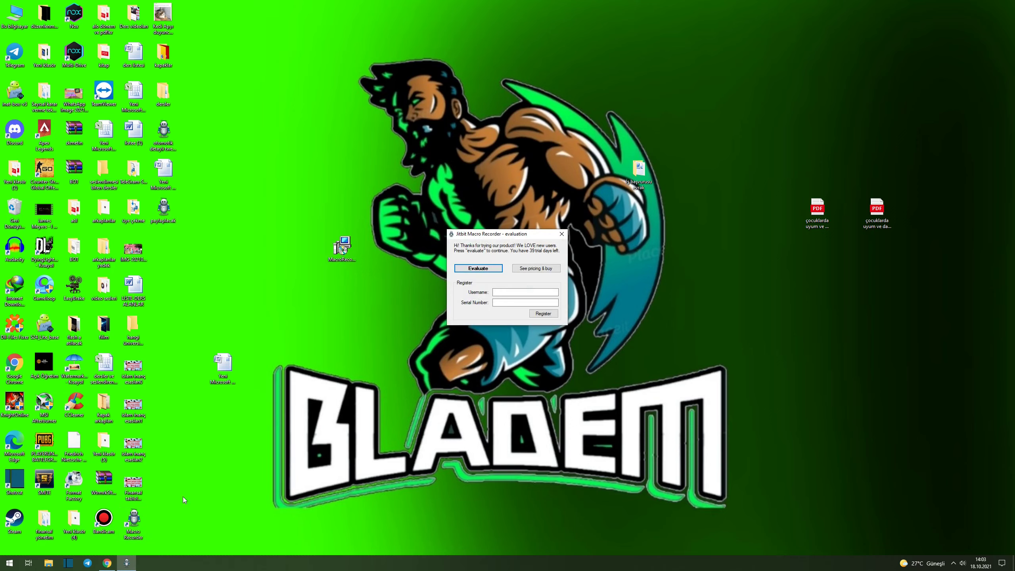
{"action": "left_click", "coordinate": [476, 270]}
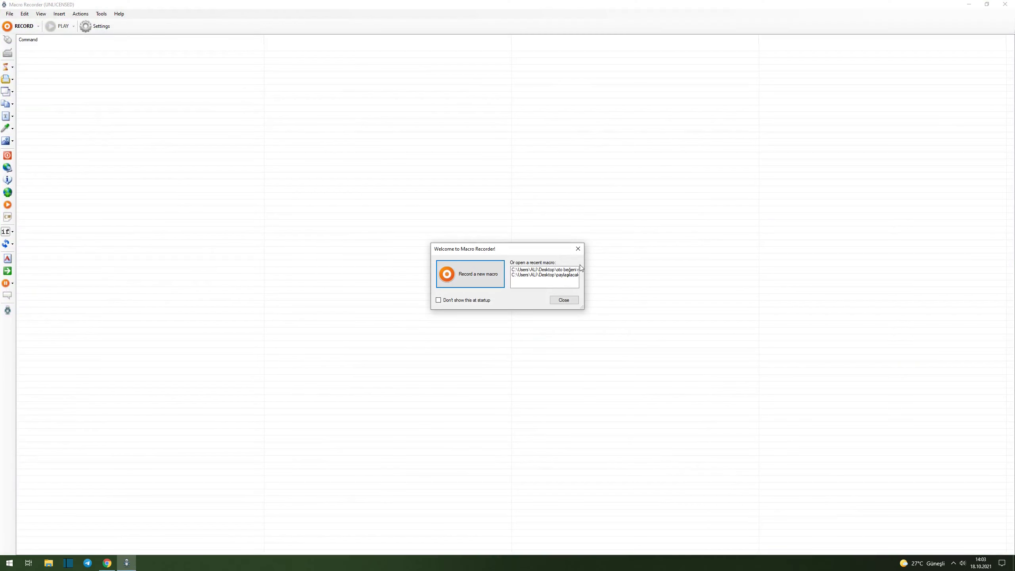
{"action": "left_click_drag", "start_coordinate": [589, 275], "coordinate": [687, 275]}
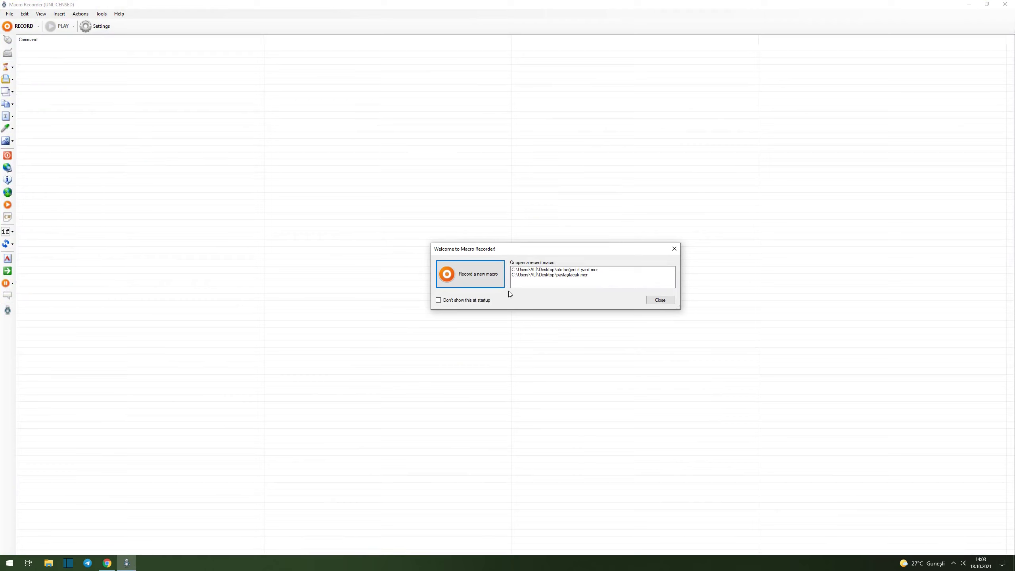
{"action": "double_click", "coordinate": [565, 275]}
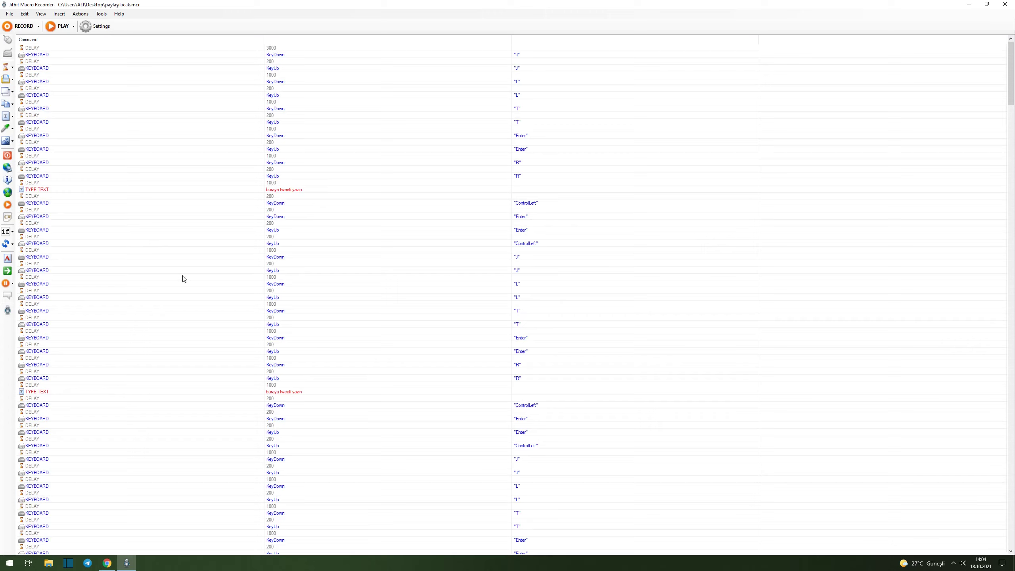
Review the command list of paylaşılacak.mcr and view the text of its first two Type Text commands without editing them
{"action": "scroll", "coordinate": [156, 339], "scroll_direction": "down", "scroll_amount": 5}
{"action": "scroll", "coordinate": [156, 339], "scroll_direction": "down", "scroll_amount": 12}
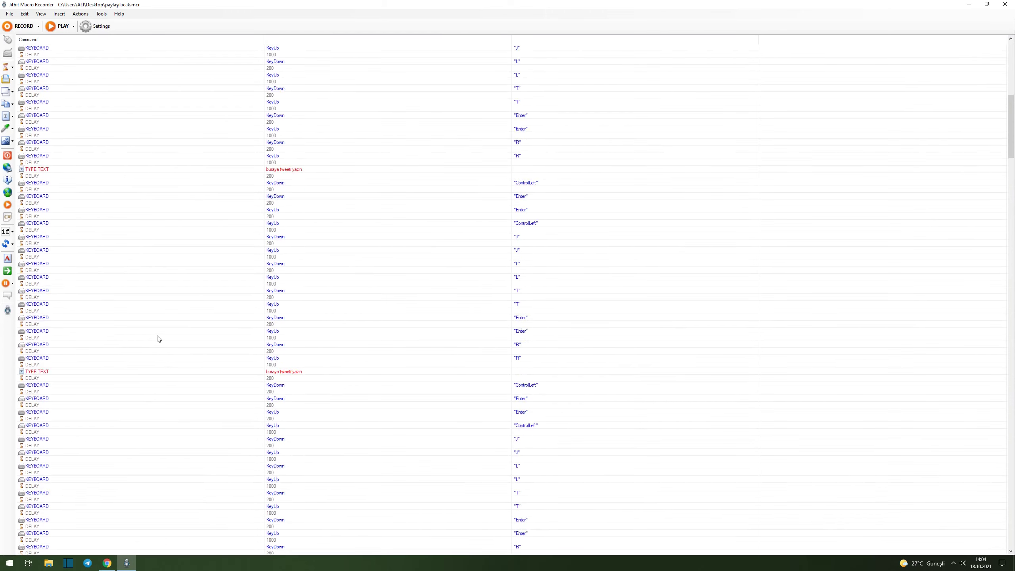
{"action": "left_click_drag", "start_coordinate": [1013, 141], "coordinate": [1013, 77]}
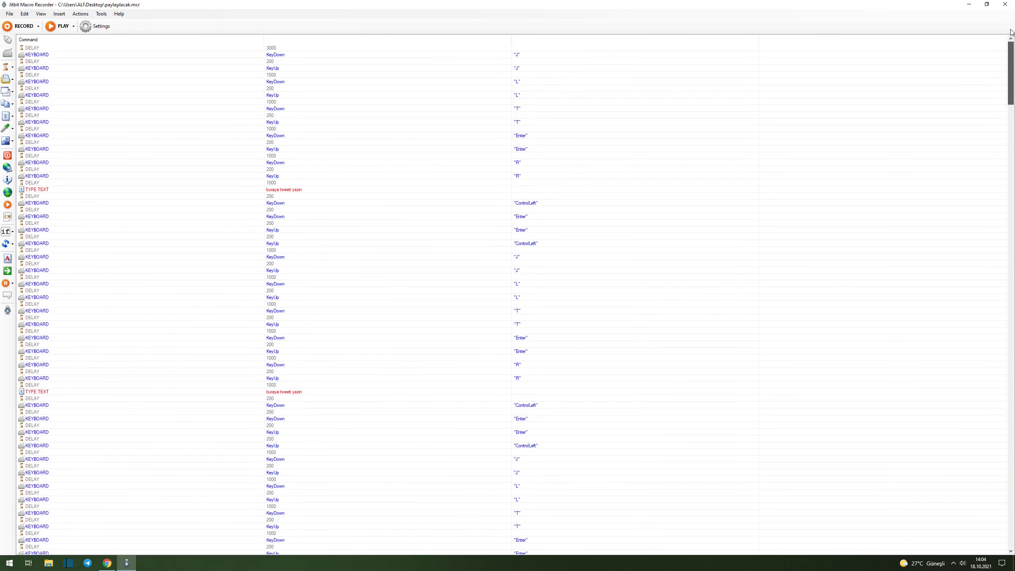
{"action": "double_click", "coordinate": [311, 193]}
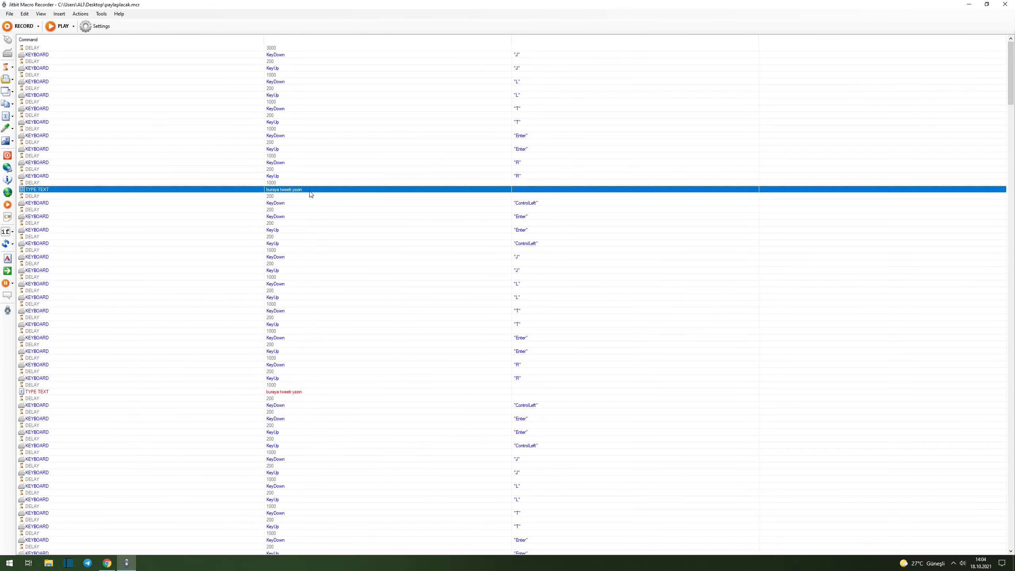
{"action": "key", "text": "Escape"}
{"action": "double_click", "coordinate": [313, 393]}
{"action": "left_click", "coordinate": [600, 203]}
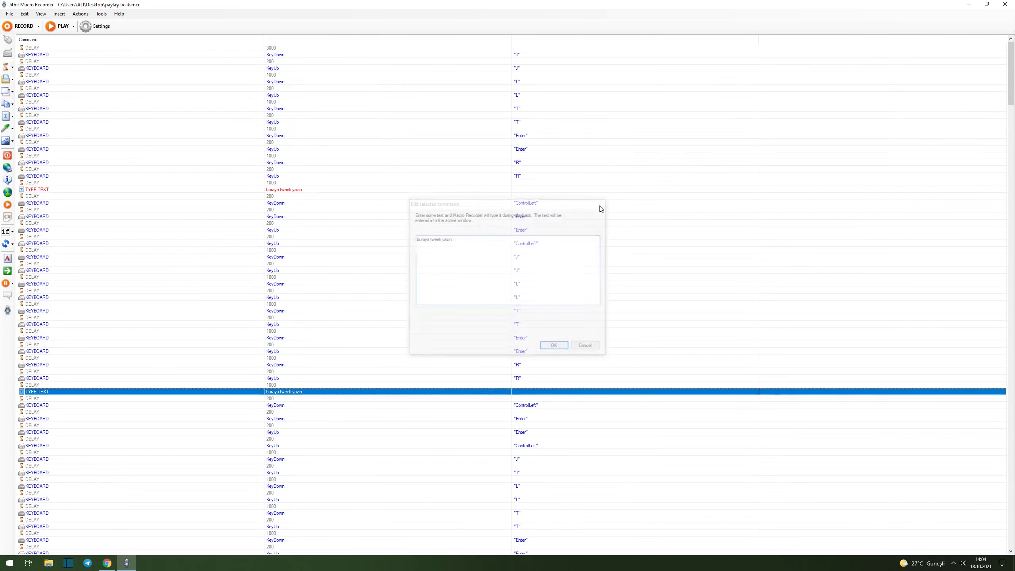
Look through the repeated like, retweet and reply blocks of paylaşılacak.mcr to its end and back, checking the placeholder text in each Type Text command
{"action": "scroll", "coordinate": [369, 314], "scroll_direction": "down", "scroll_amount": 10}
{"action": "scroll", "coordinate": [371, 367], "scroll_direction": "down", "scroll_amount": 20}
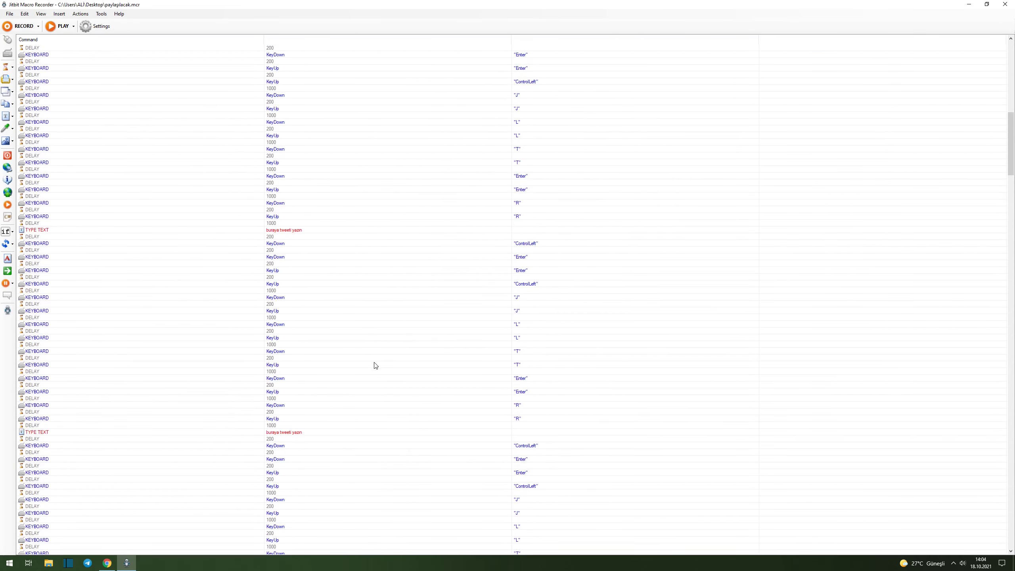
{"action": "scroll", "coordinate": [375, 363], "scroll_direction": "down", "scroll_amount": 3}
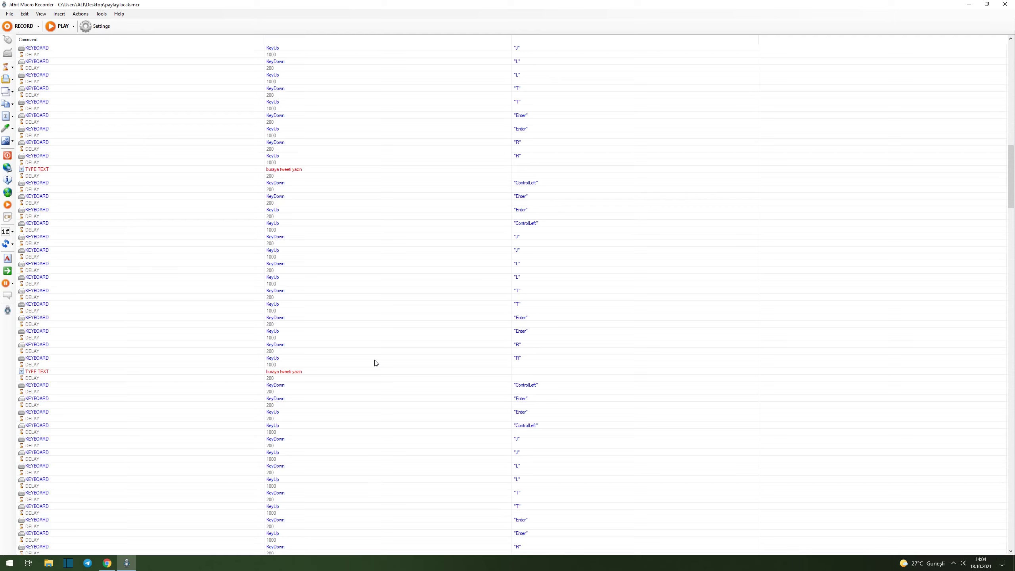
{"action": "scroll", "coordinate": [376, 363], "scroll_direction": "down", "scroll_amount": 9}
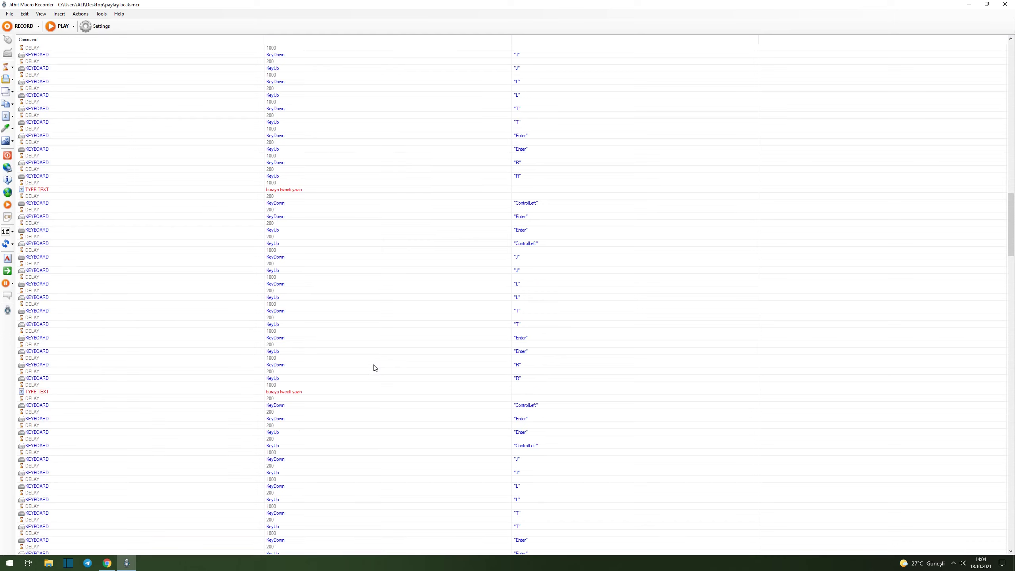
{"action": "scroll", "coordinate": [375, 368], "scroll_direction": "down", "scroll_amount": 15}
{"action": "scroll", "coordinate": [377, 371], "scroll_direction": "down", "scroll_amount": 18}
{"action": "scroll", "coordinate": [371, 373], "scroll_direction": "down", "scroll_amount": 18}
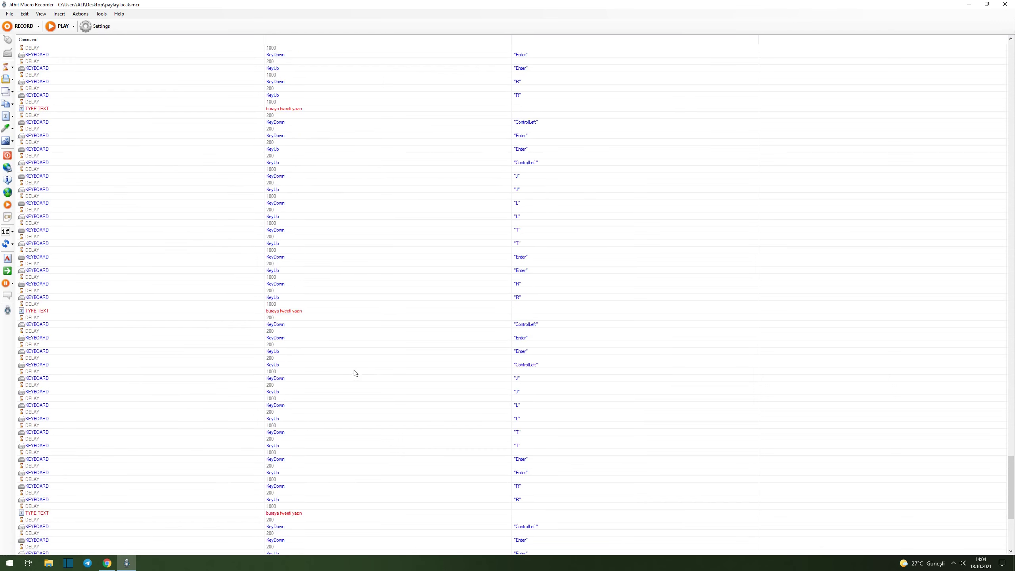
{"action": "scroll", "coordinate": [347, 368], "scroll_direction": "down", "scroll_amount": 4}
{"action": "scroll", "coordinate": [310, 486], "scroll_direction": "up", "scroll_amount": 15}
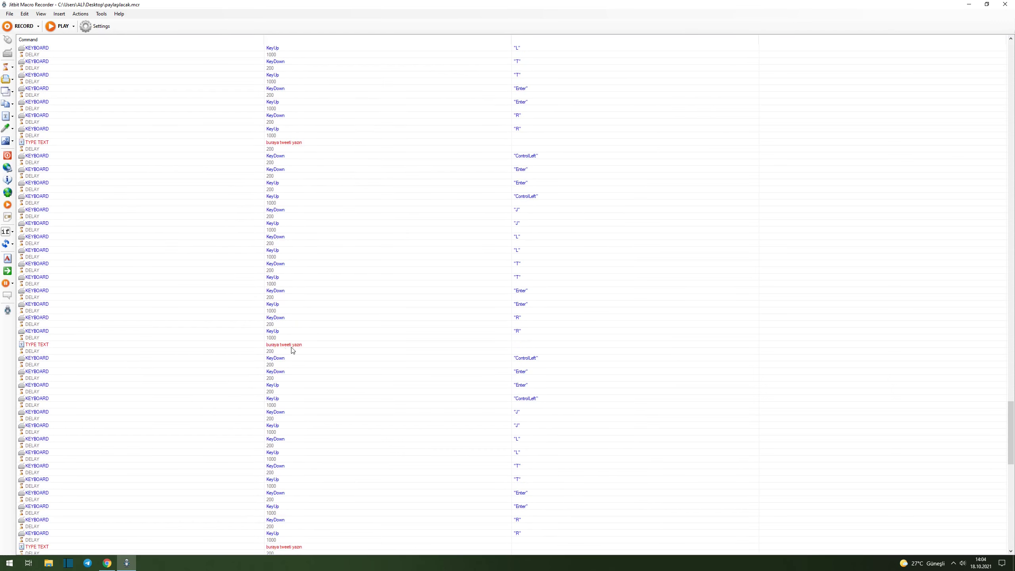
{"action": "scroll", "coordinate": [292, 350], "scroll_direction": "up", "scroll_amount": 15}
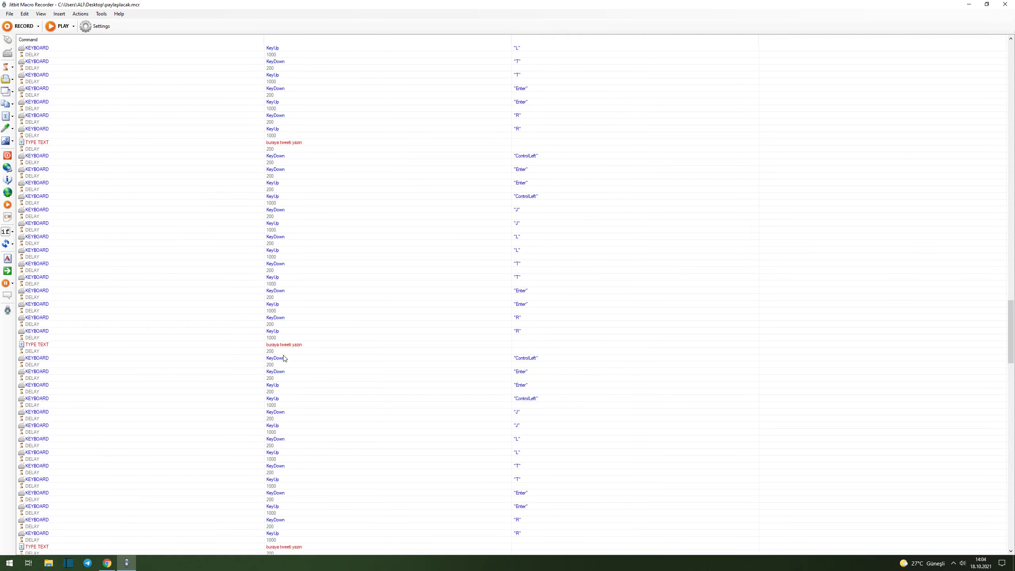
{"action": "scroll", "coordinate": [283, 358], "scroll_direction": "up", "scroll_amount": 14}
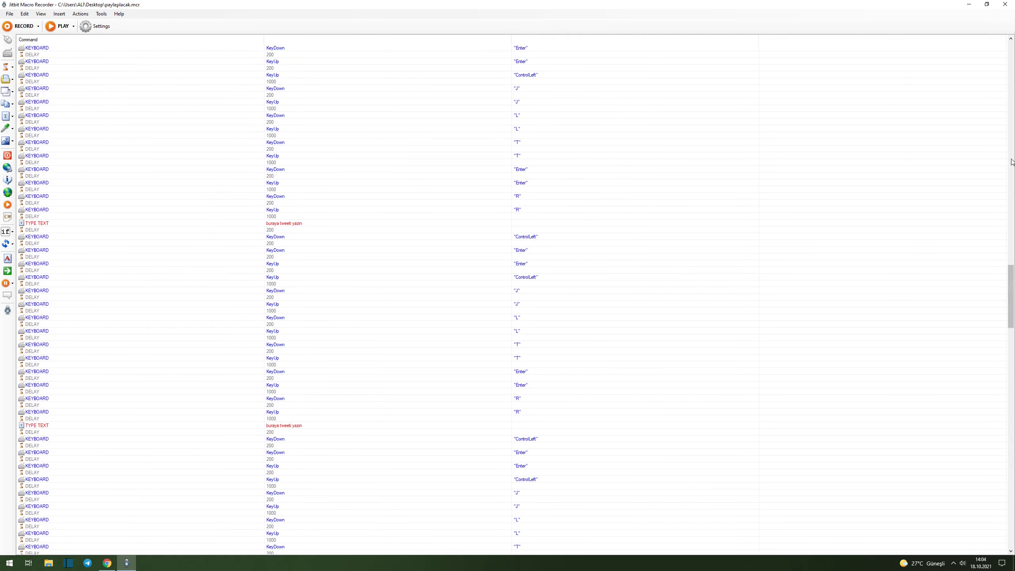
{"action": "left_click_drag", "start_coordinate": [1013, 239], "coordinate": [1013, 120]}
{"action": "left_click", "coordinate": [272, 295]}
{"action": "left_click", "coordinate": [271, 390]}
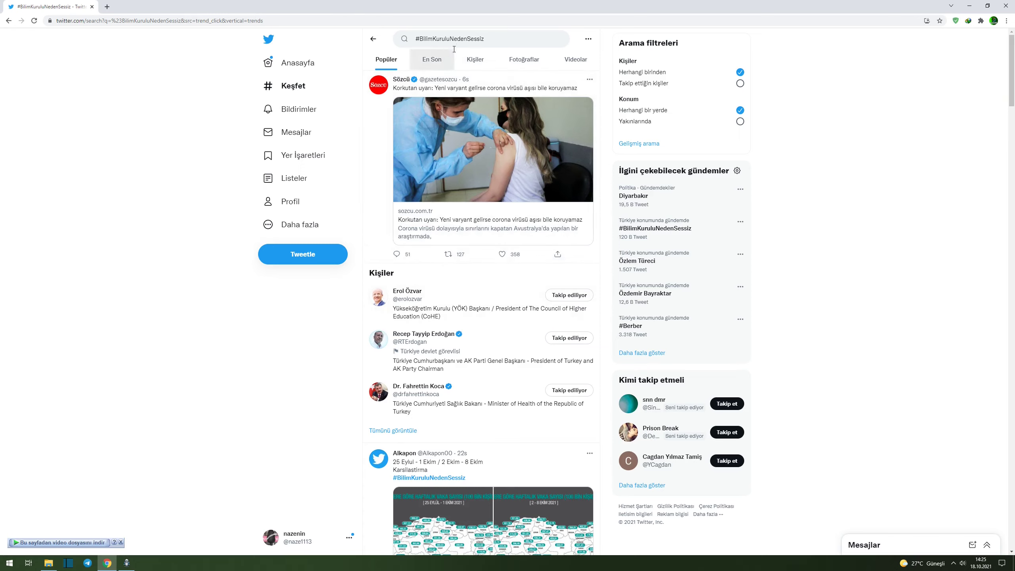
Switch to the Twitter search results in Chrome and inspect the hashtag #BilimKuruluNedenSessiz in the search field without changing it
{"action": "left_click_drag", "start_coordinate": [498, 47], "coordinate": [422, 43]}
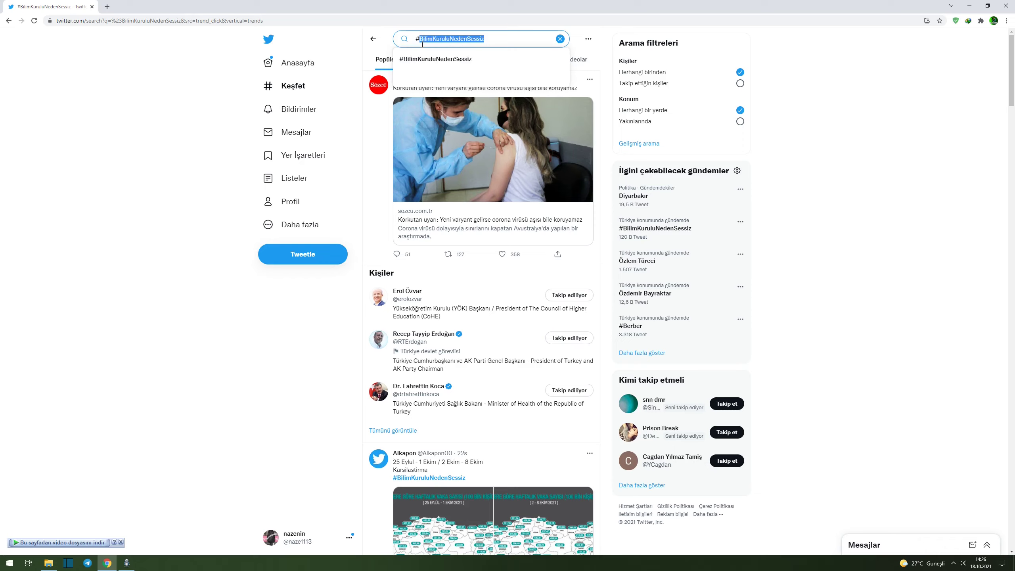
{"action": "left_click", "coordinate": [462, 44]}
{"action": "left_click", "coordinate": [335, 307]}
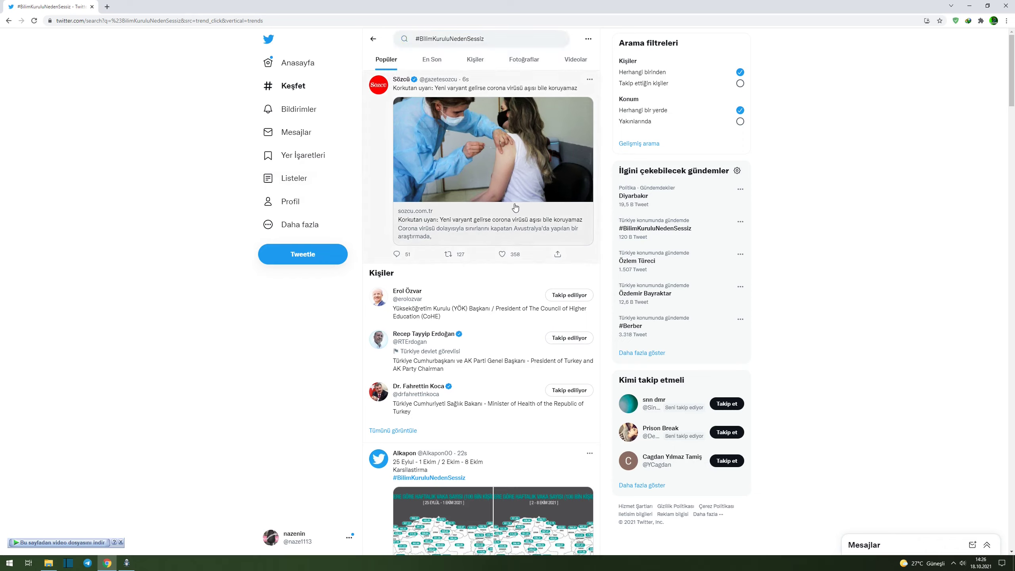